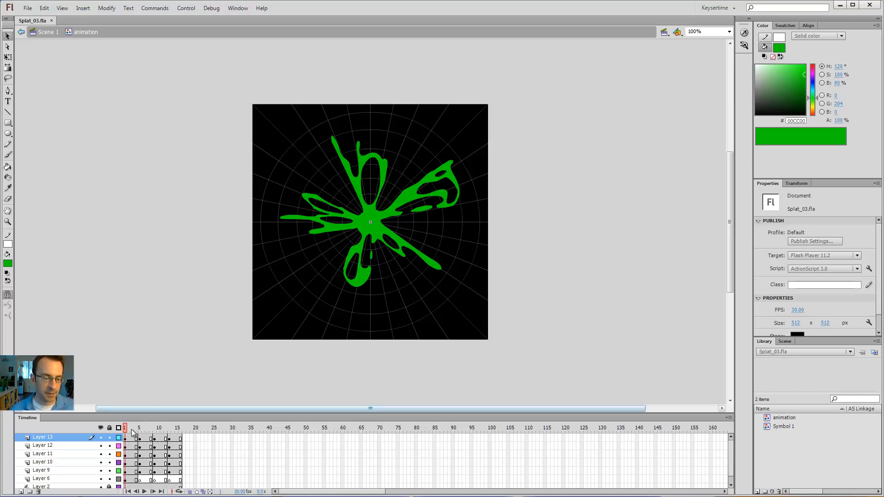
- Review the splat's keyframes along the timeline and test the movie, closing the preview when finished
left_click(144, 446)
left_click(162, 462)
left_click(158, 470)
left_click(136, 462)
left_click(137, 437)
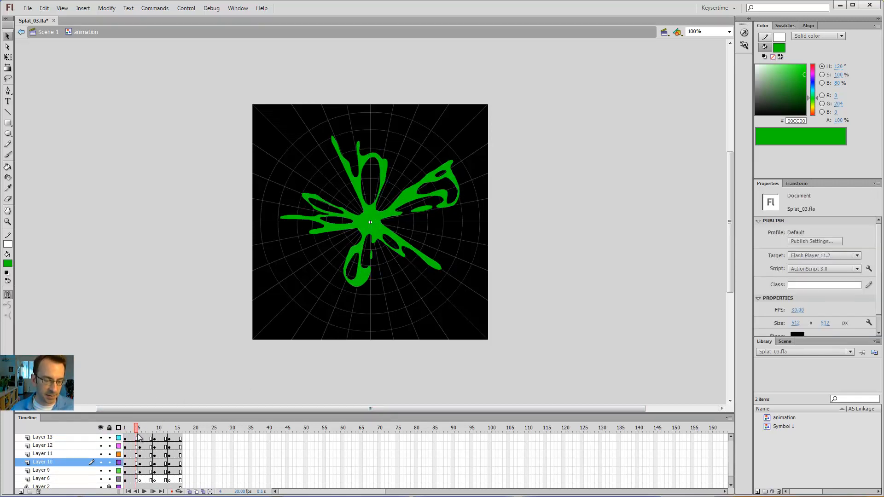
left_click(151, 439)
left_click(172, 462)
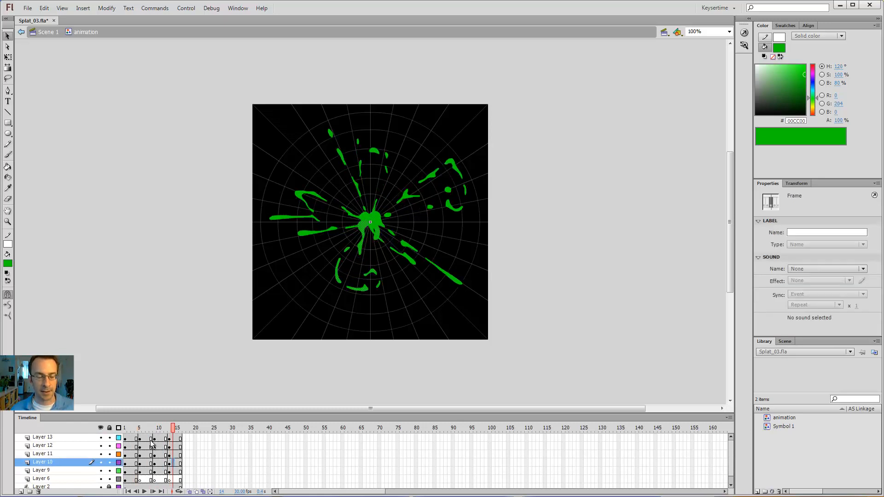
left_click(167, 429)
key("ctrl+Return")
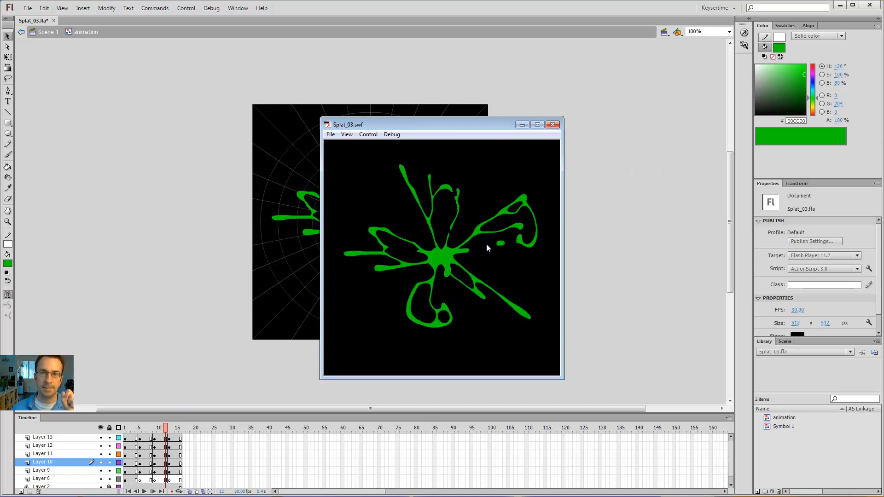
left_click(552, 125)
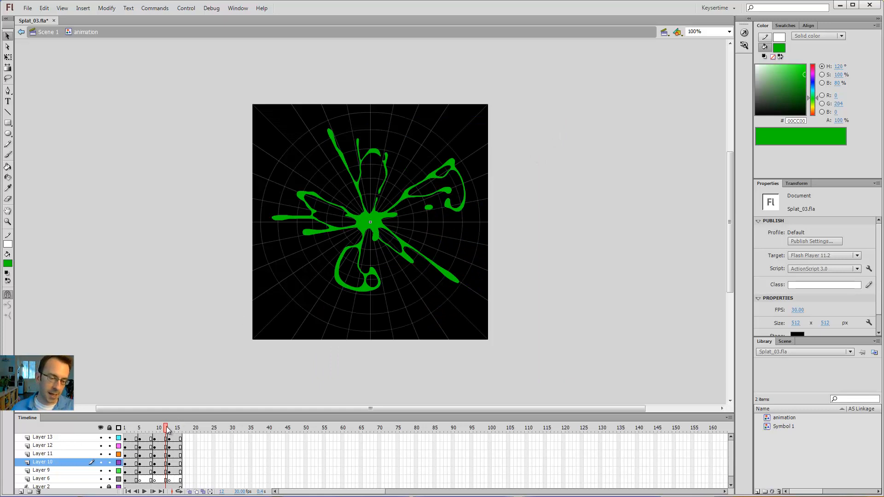
- With Layers 9 to 13 temporarily hidden, delete the centre blob on Layer 6 at frame 1
left_click_drag(167, 428, 113, 435)
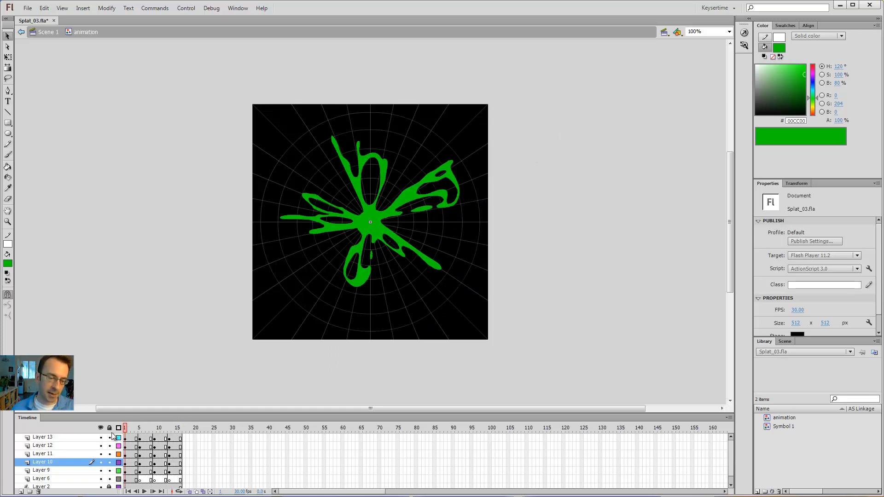
left_click(72, 480)
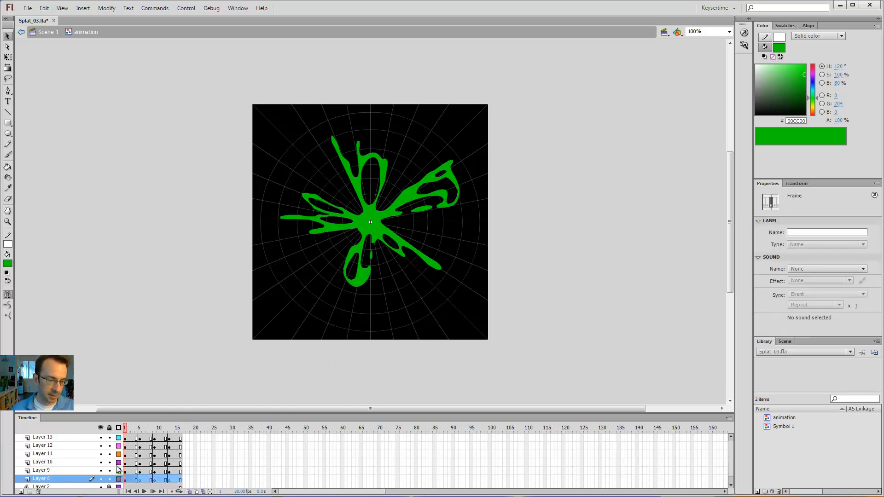
left_click_drag(100, 471, 102, 419)
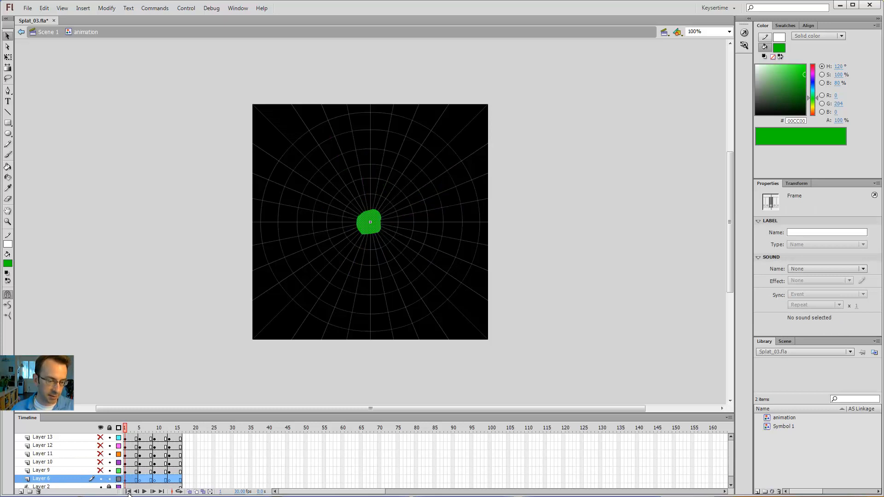
left_click(257, 312)
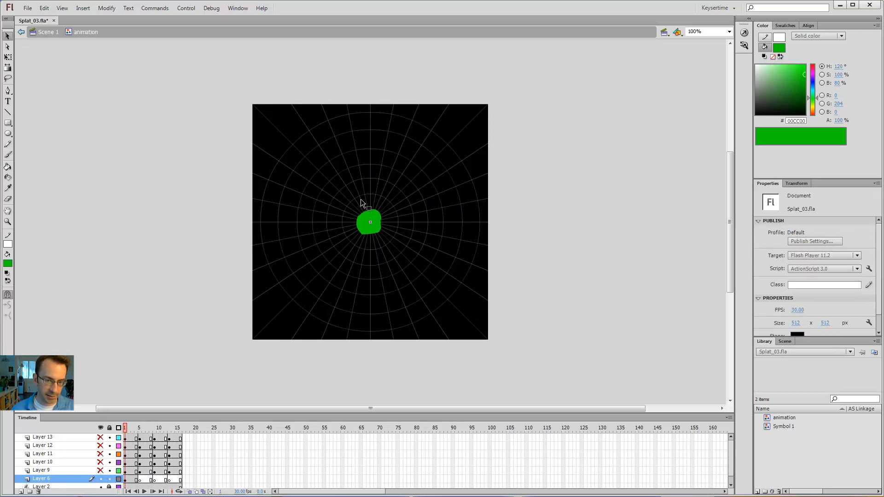
left_click(369, 222)
left_click(125, 480)
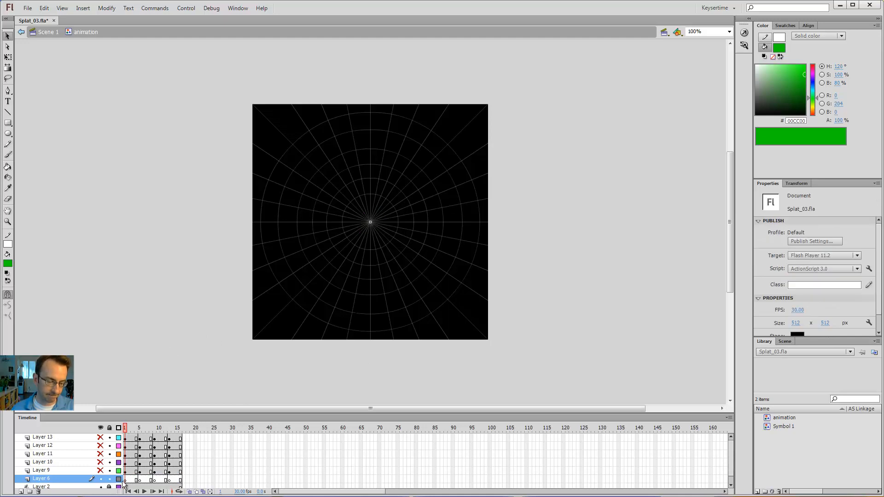
key("Delete")
left_click_drag(101, 471, 178, 436)
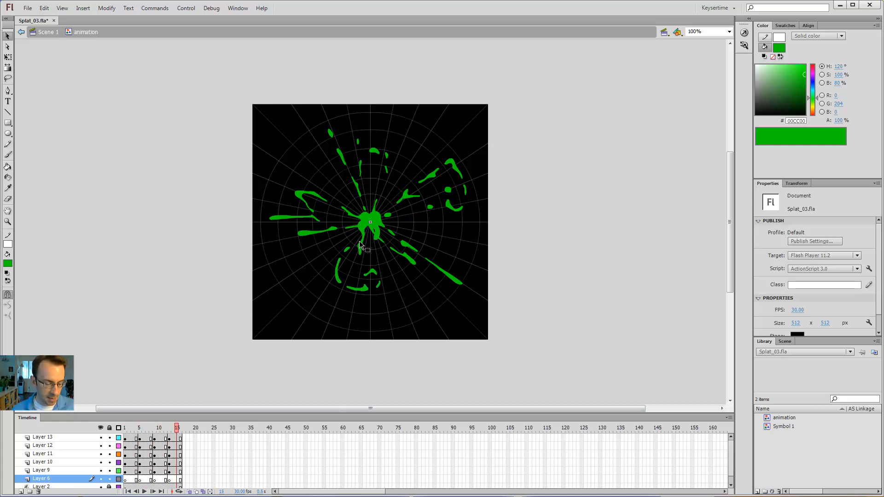
- Display Layer 11 as outlines around the splat's centre at frame 15 and lock the other splat layers
key("z")
left_click(375, 232)
left_click(375, 231)
key("v")
left_click(365, 214)
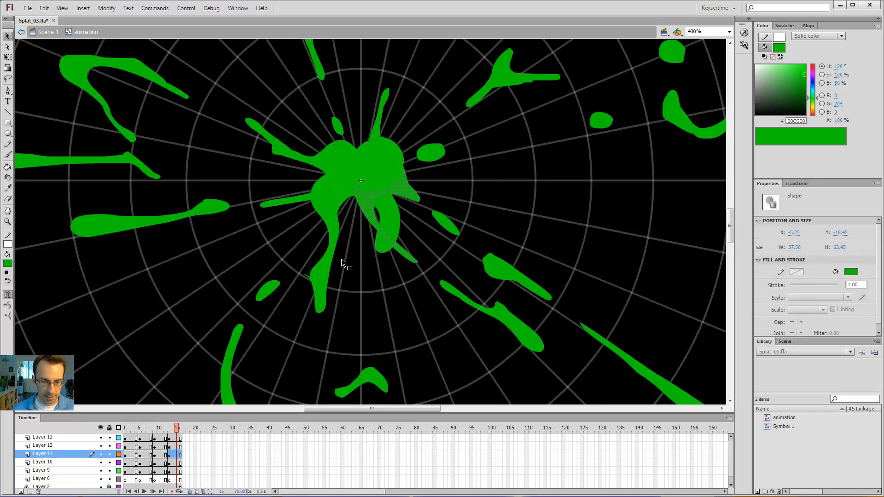
left_click(119, 454)
left_click(373, 289)
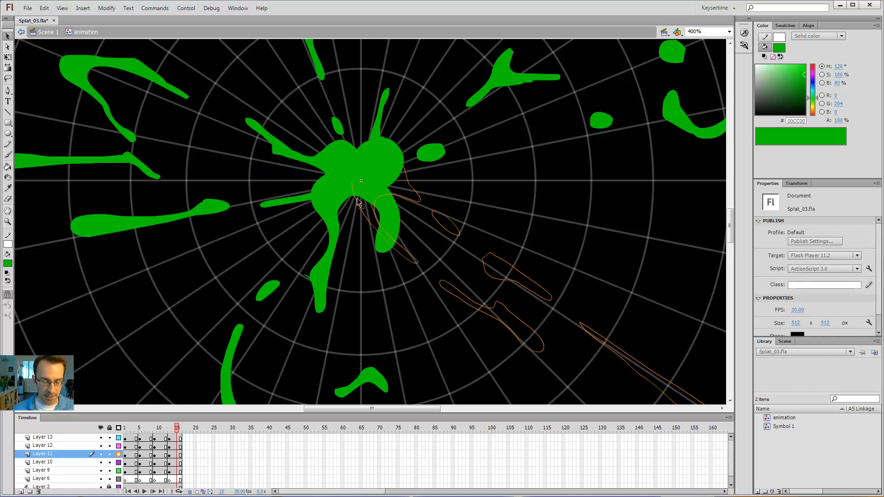
left_click(109, 438)
left_click(109, 446)
left_click(110, 462)
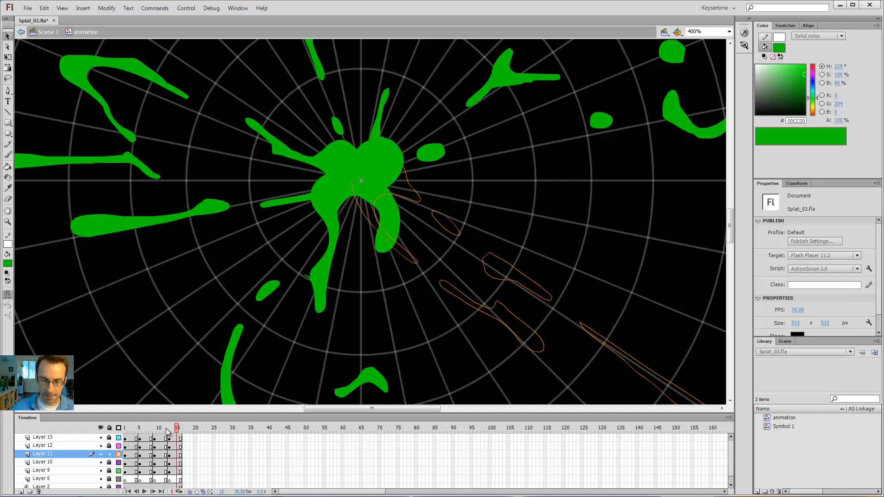
- At frame 15, erase across Layer 11's shape where it overlaps the drip below the centre and delete the cut-off piece
key("e")
mouse_move(374, 234)
left_mouse_down()
mouse_move(384, 211)
mouse_move(355, 181)
mouse_move(333, 205)
left_mouse_up()
key("v")
left_click(375, 208)
key("Delete")
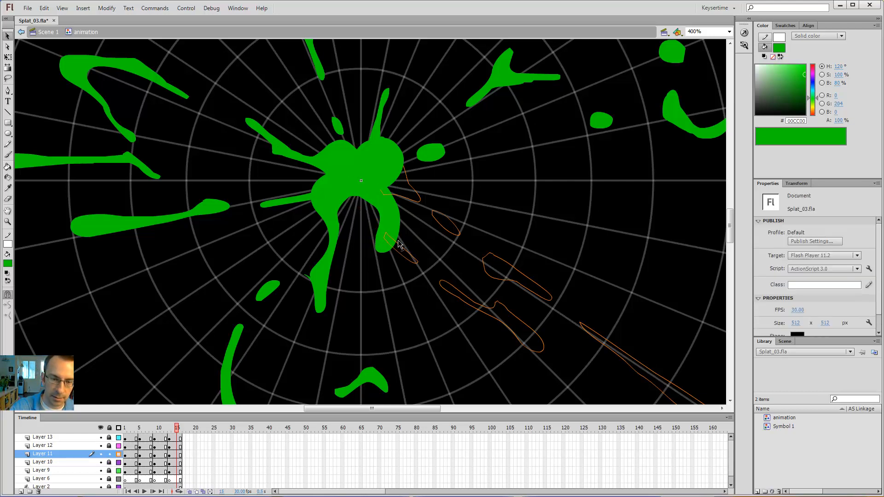
- Step back through Layer 11's earlier keyframes to frame 1, erasing its stray edge beside the central drip at frame 9
key("comma")
key("comma")
key("comma")
key("comma")
key("comma")
key("comma")
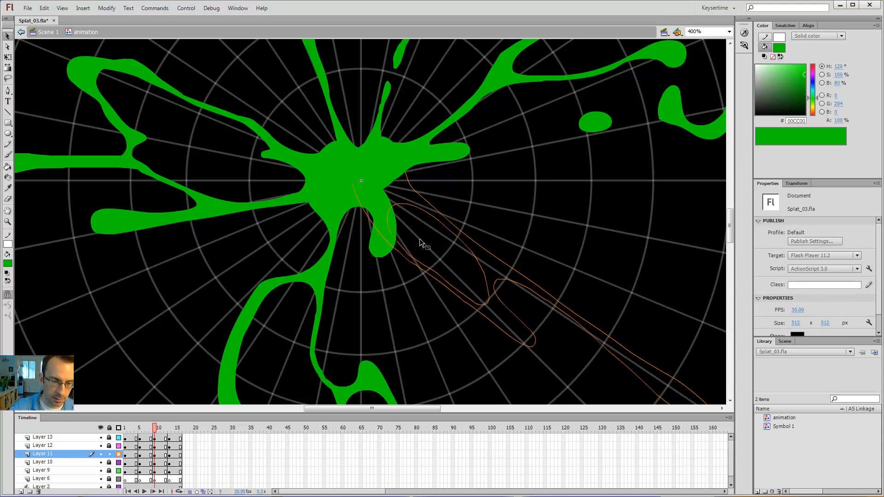
key("e")
mouse_move(373, 236)
left_mouse_down()
mouse_move(374, 217)
mouse_move(353, 198)
mouse_move(371, 235)
left_mouse_up()
key("comma")
key("comma")
key("comma")
key("comma")
key("comma")
key("comma")
key("comma")
key("comma")
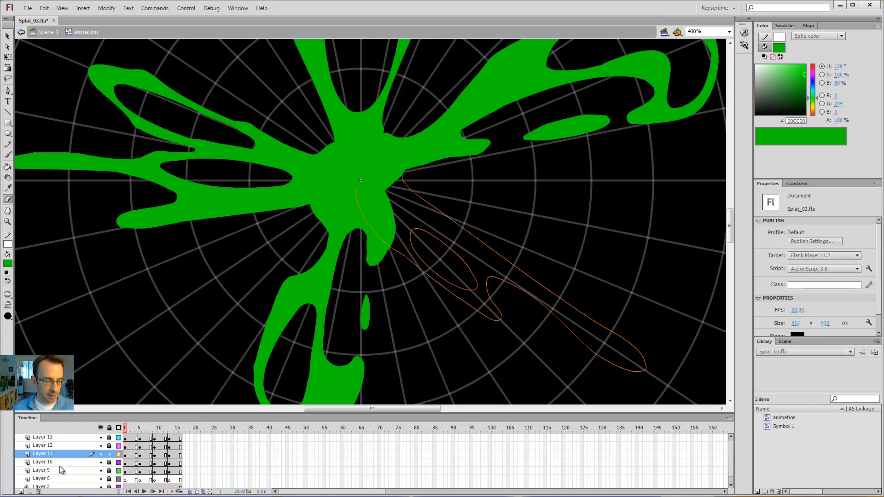
- Delete the empty Layer 6, and return Layer 11 to filled display with Layers 9 to 13 unlocked
left_click(51, 480)
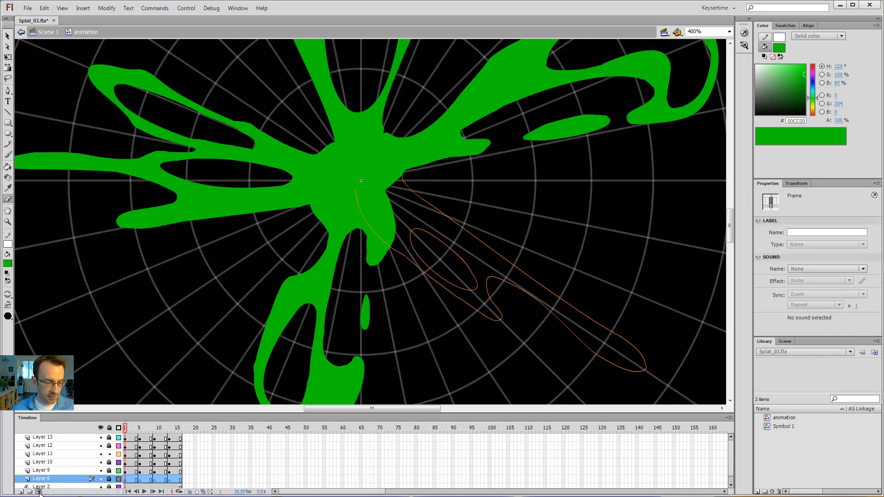
left_click(39, 492)
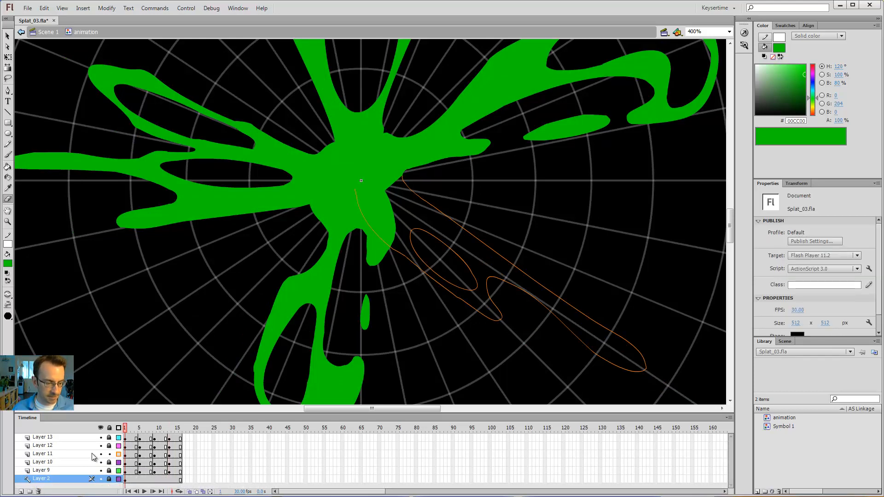
left_click(119, 454)
left_click_drag(109, 438, 109, 470)
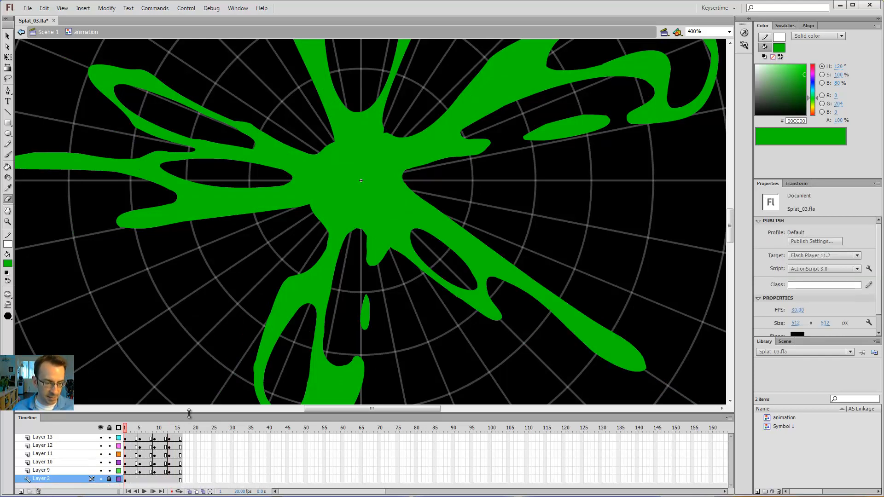
key("ctrl+minus")
key("v")
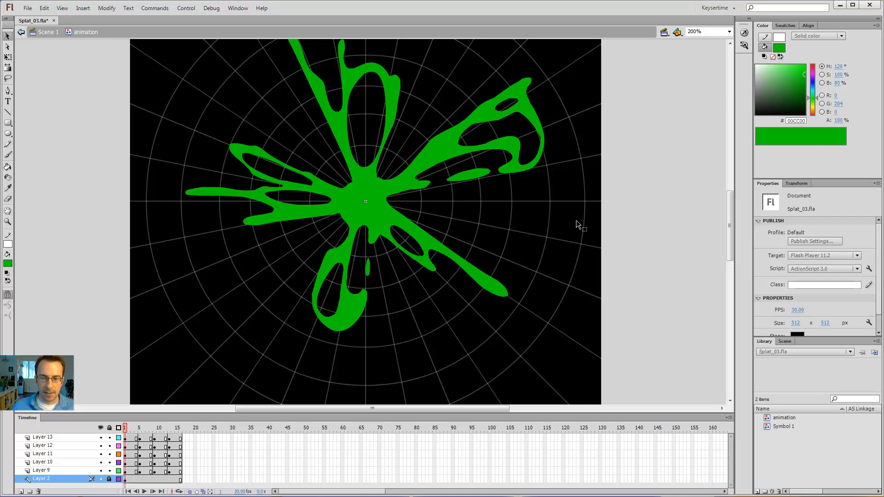
key("ctrl+minus")
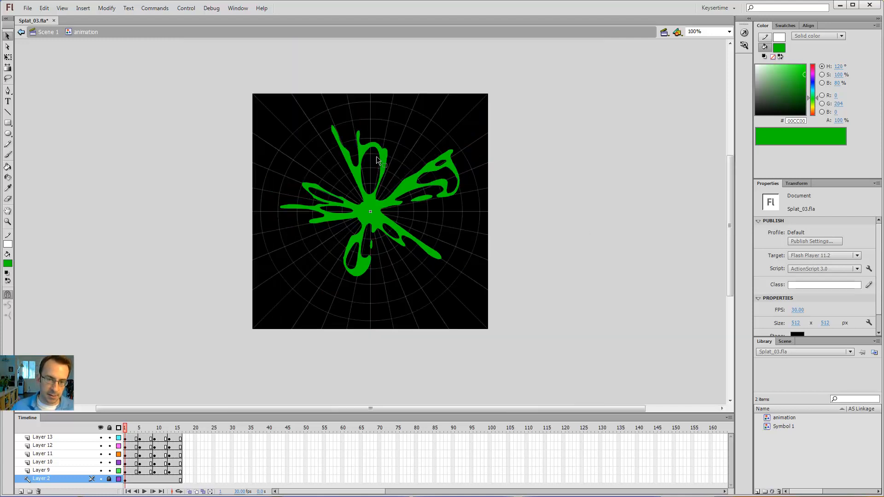
- Move frames 5 to 13 of Layers 9 to 13 two frames earlier, starting at frame 3, and play the animation from frame 1
left_click(382, 152)
left_click(145, 380)
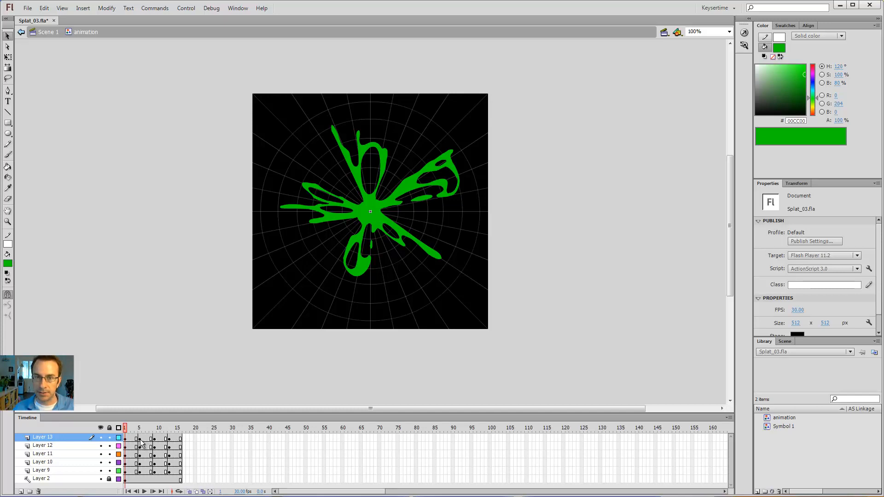
left_click(169, 439)
left_click_drag(170, 443, 133, 470)
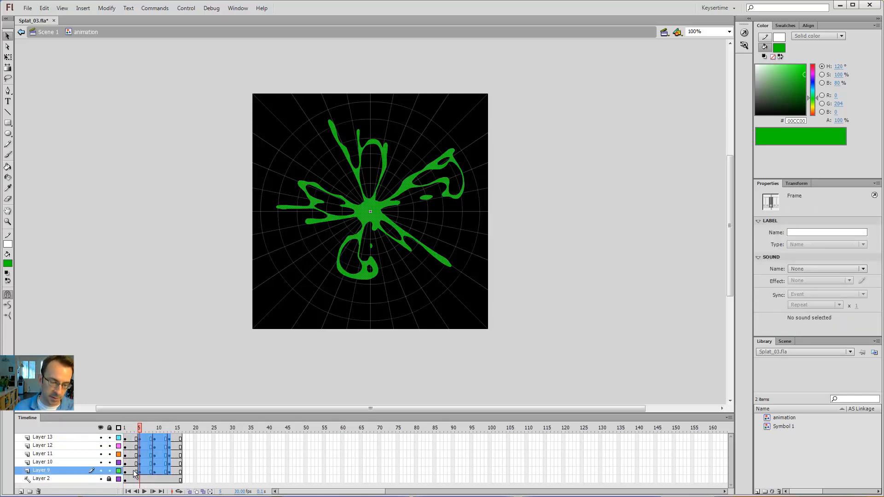
left_click(126, 428)
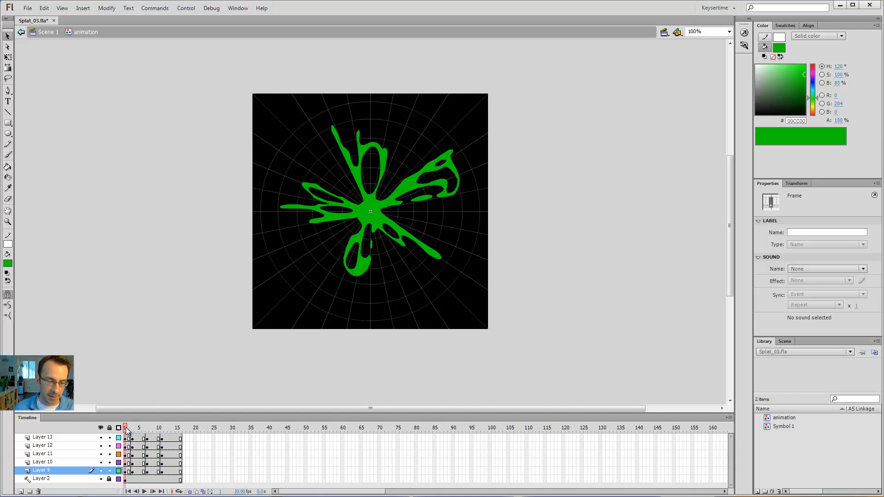
key("Return")
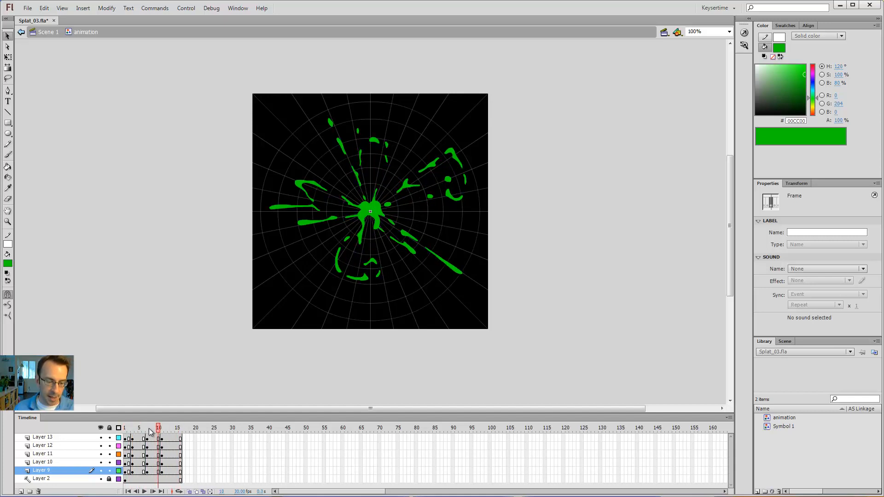
- Insert blank keyframes at frame 15 on Layers 9 to 13 and scrub back through the animation to frame 1
left_click_drag(139, 428, 176, 468)
key("F7")
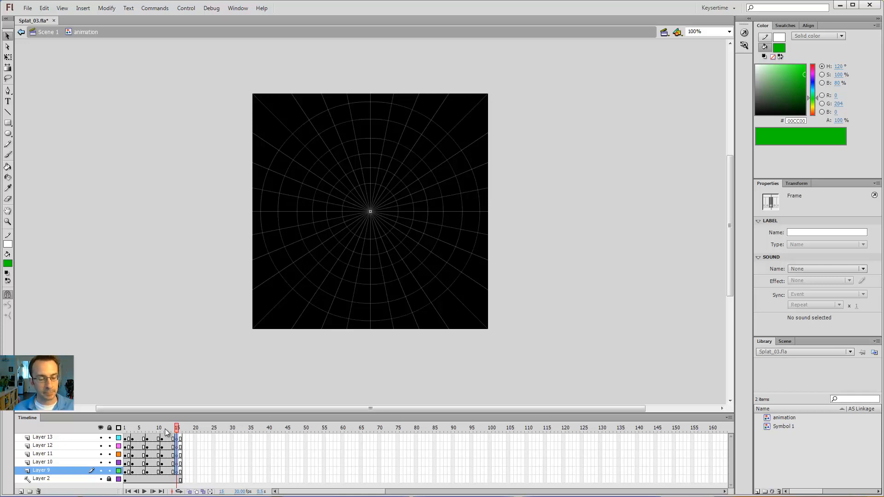
left_click_drag(177, 430, 177, 429)
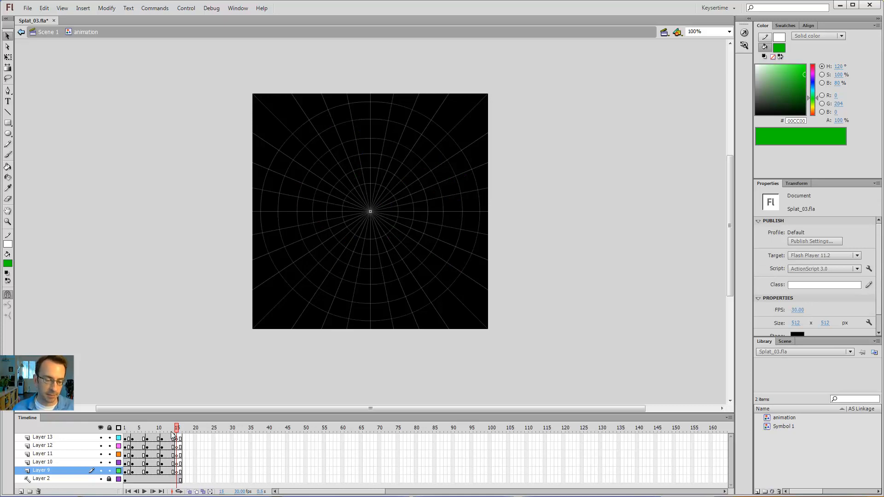
left_click_drag(177, 428, 147, 429)
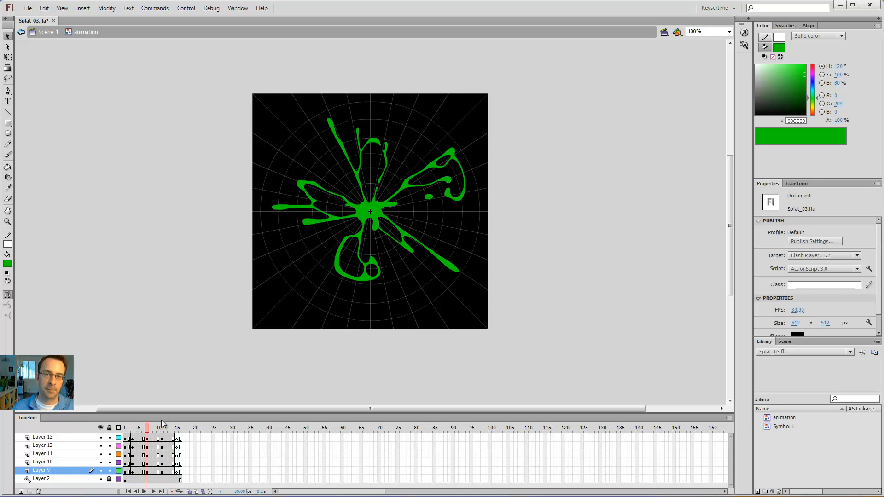
left_click_drag(144, 430, 124, 428)
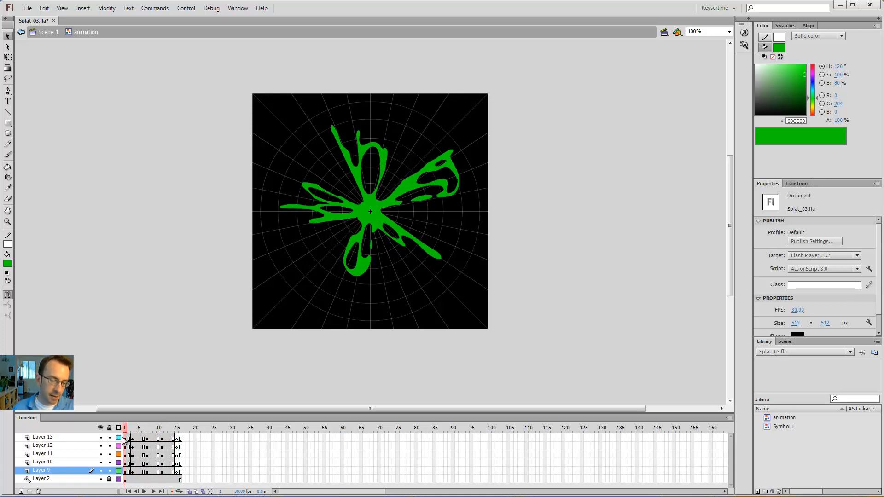
- Toggle Layer 13's outline display to identify its splat arm, restore the filled view and examine the early frames
left_click(123, 438)
left_click(118, 437)
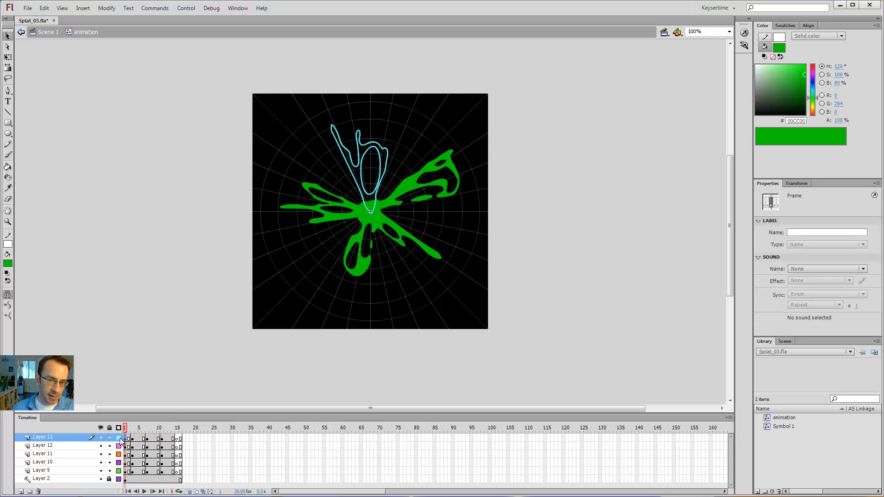
left_click(453, 72)
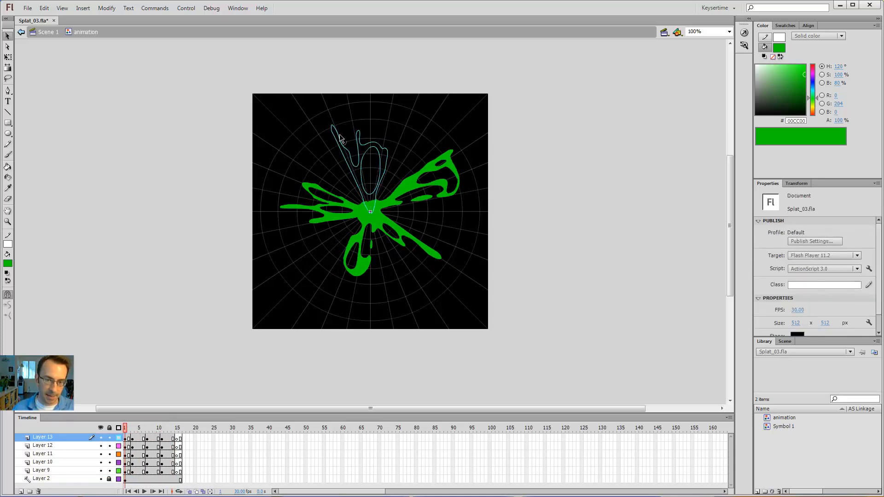
left_click(119, 437)
left_click(137, 429)
mouse_move(138, 431)
left_mouse_down()
mouse_move(179, 428)
mouse_move(127, 418)
mouse_move(154, 421)
mouse_move(126, 421)
mouse_move(138, 427)
mouse_move(131, 428)
mouse_move(177, 429)
mouse_move(141, 429)
mouse_move(135, 445)
left_mouse_up()
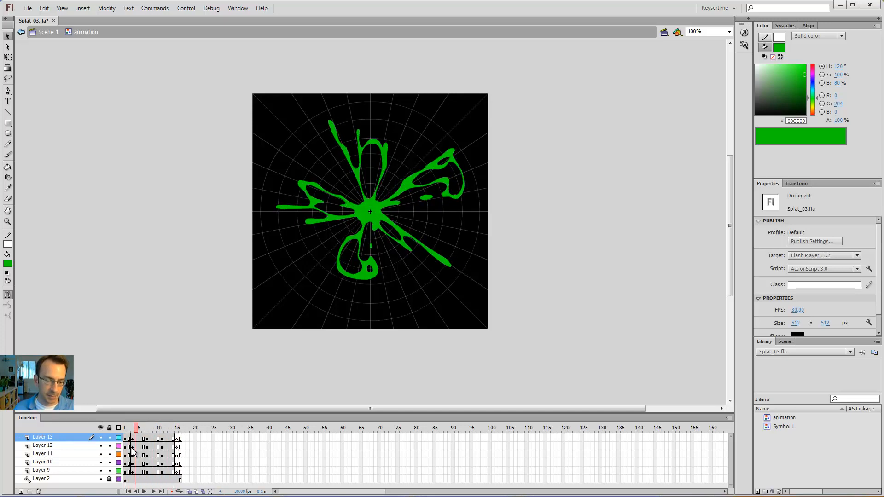
- Move Layer 12's keyframes from frame 7 onward two frames earlier so they start at frame 5
left_click(132, 446)
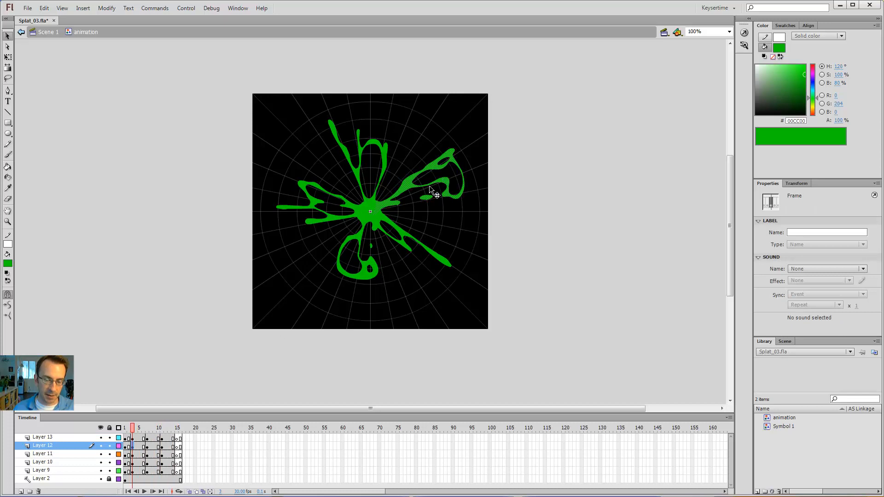
left_click_drag(179, 450, 141, 451)
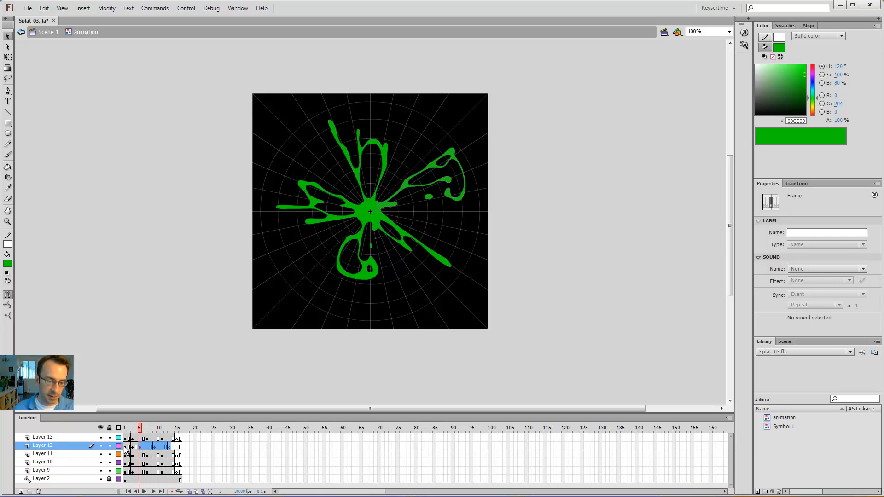
left_click(126, 447)
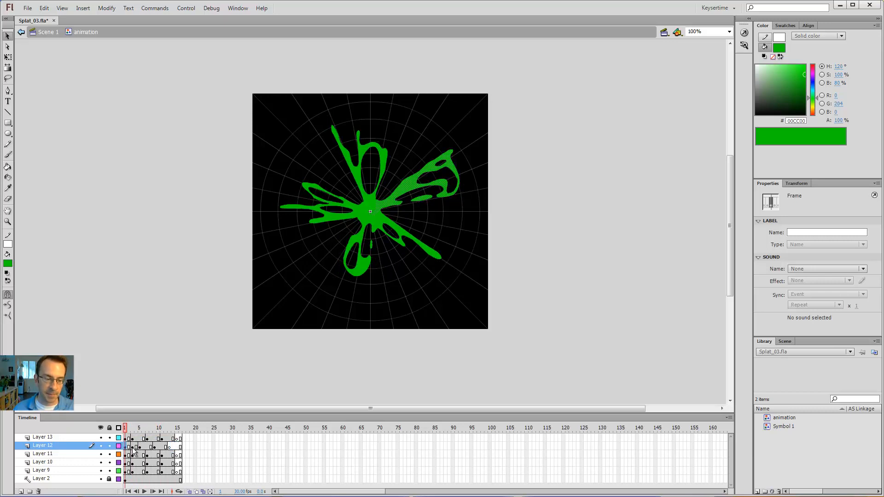
- Move Layer 12's broken-up splat keyframe to frame 11 and its closing blank keyframe to frame 15
left_click(132, 448)
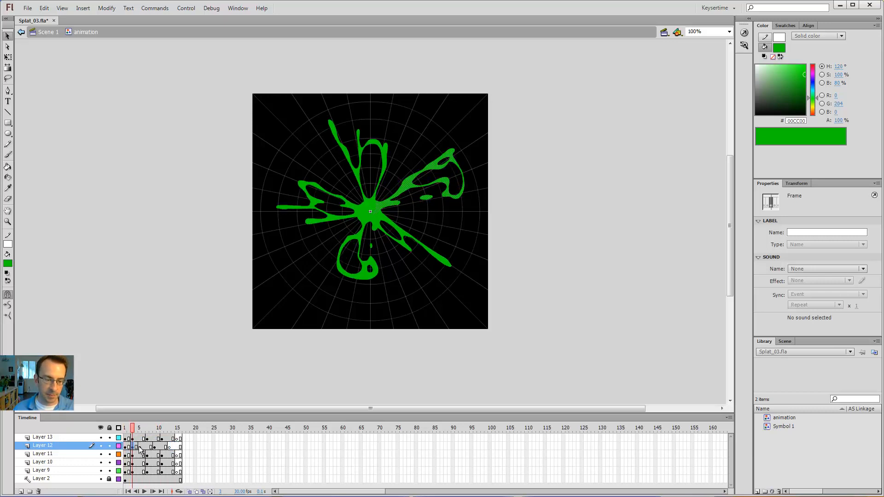
left_click(140, 447)
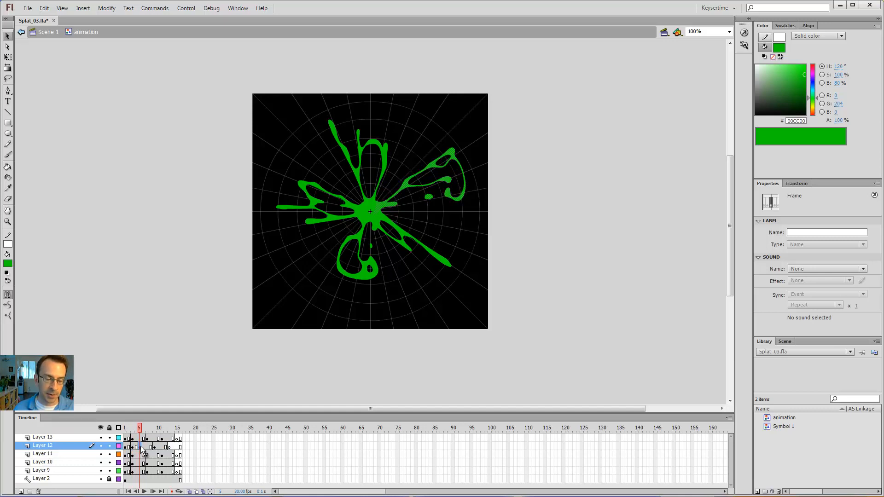
left_click(155, 447)
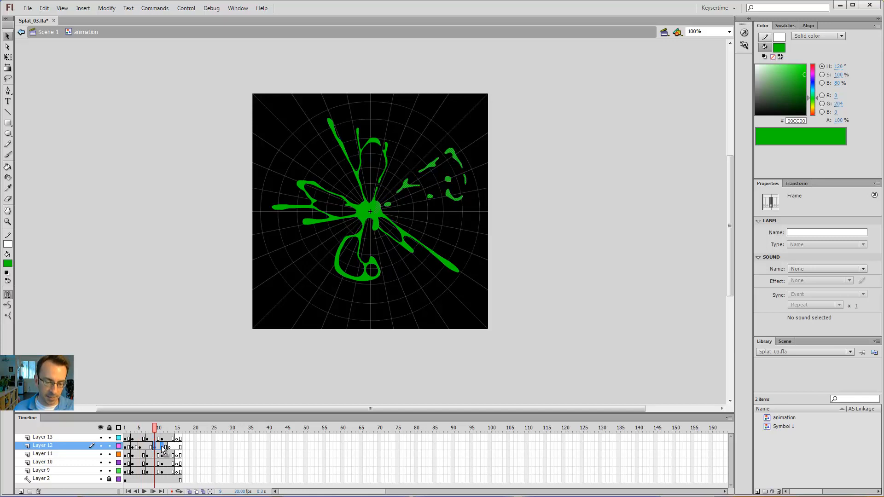
left_click(161, 447)
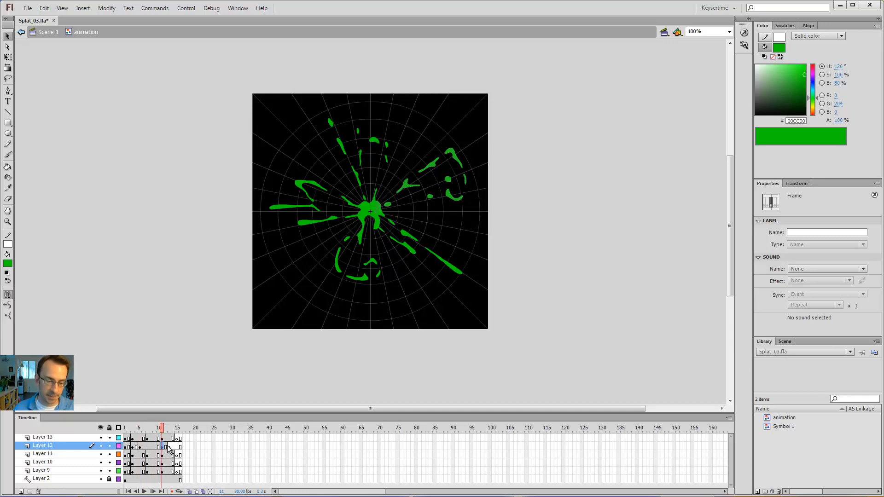
left_click(165, 446)
left_click(169, 447)
left_click(173, 447)
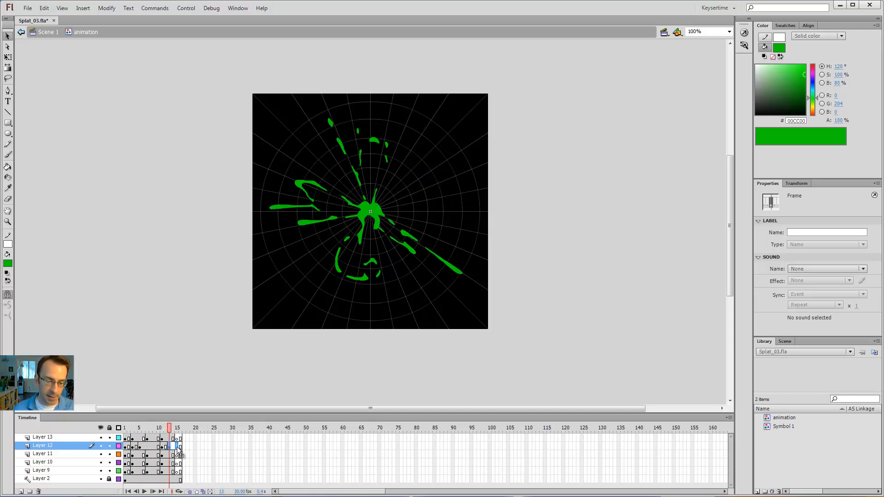
left_click(178, 447)
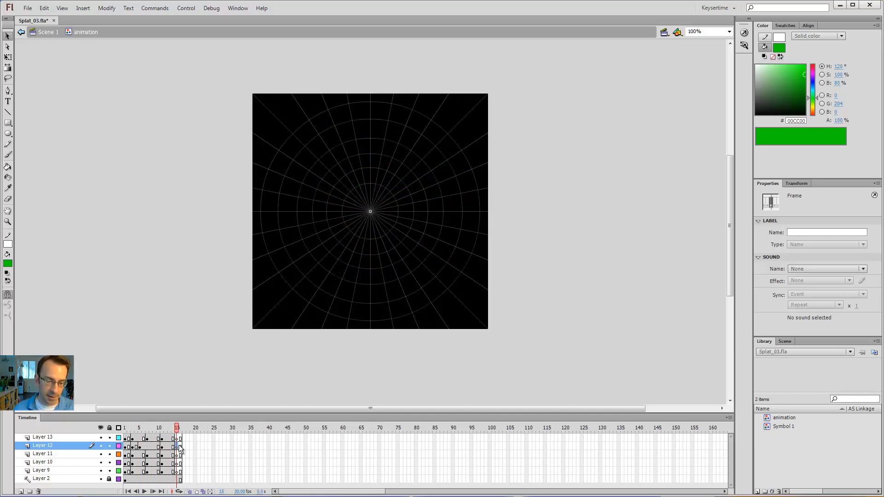
- Examine the keyframes of Layers 12 and 11 and scrub the frames before 11 to compare the arms' timing
left_click(125, 447)
left_click(133, 446)
left_click(137, 446)
left_click(143, 446)
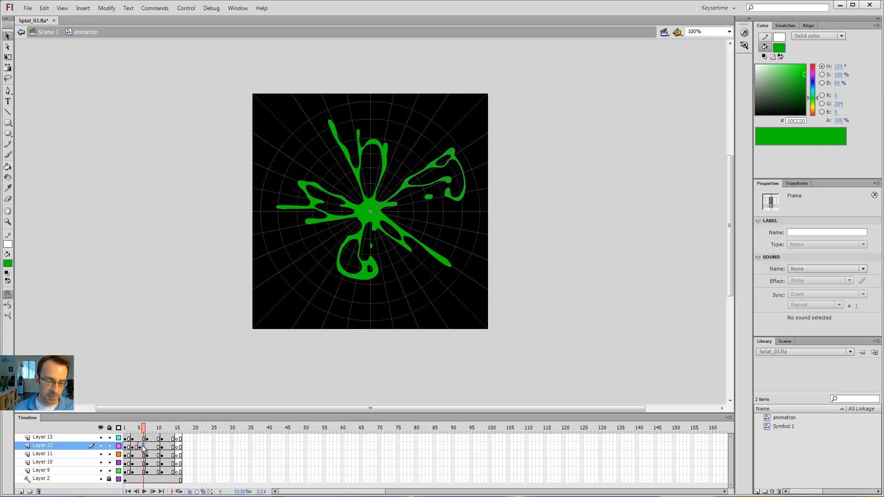
left_click(139, 447)
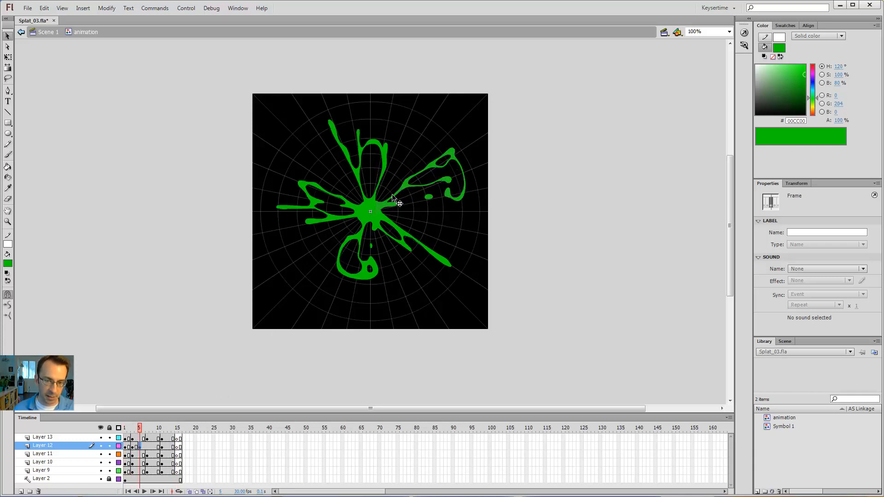
left_click(161, 447)
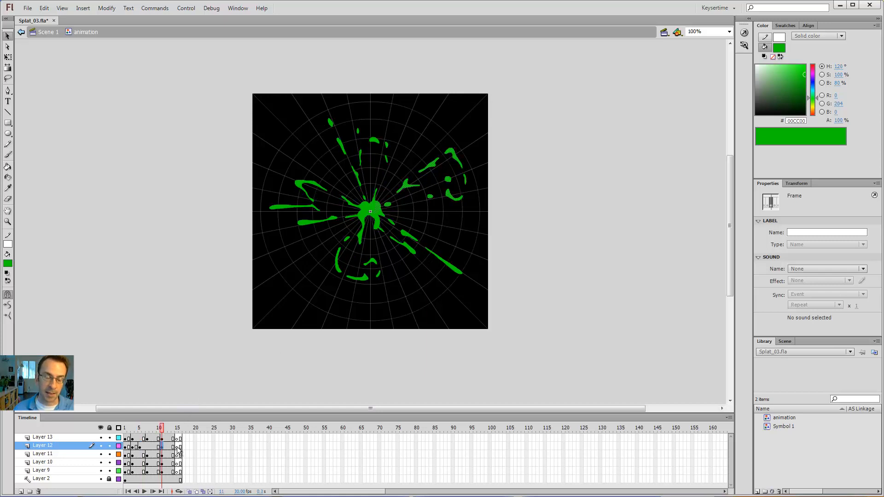
left_click(133, 455)
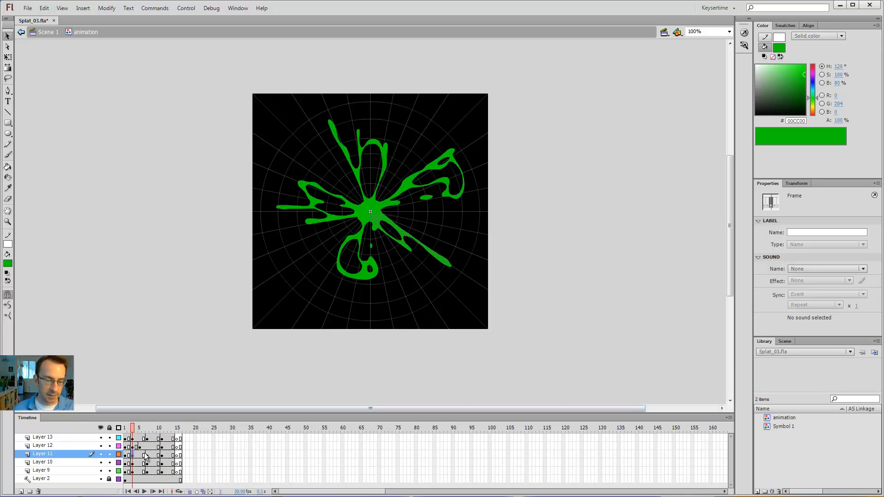
left_click(146, 455)
left_click(163, 456)
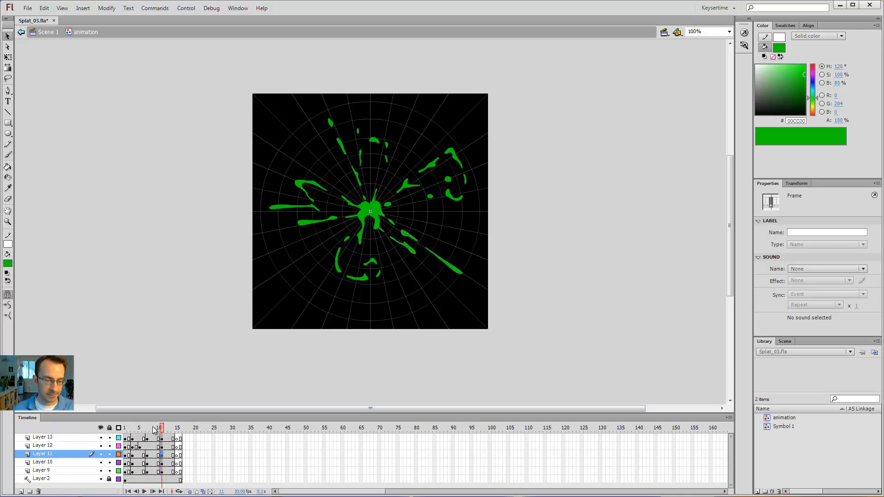
mouse_move(153, 427)
left_mouse_down()
mouse_move(125, 435)
mouse_move(179, 430)
mouse_move(125, 431)
mouse_move(157, 430)
left_mouse_up()
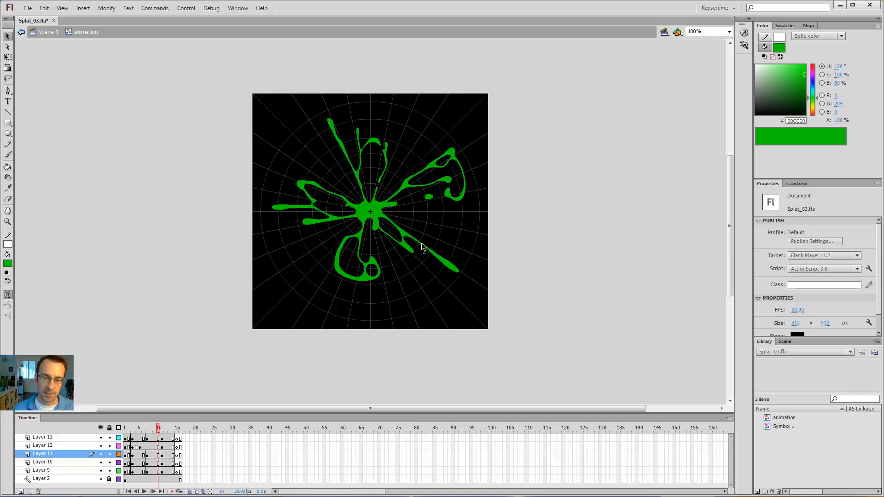
mouse_move(158, 430)
left_mouse_down()
mouse_move(143, 430)
mouse_move(151, 430)
left_mouse_up()
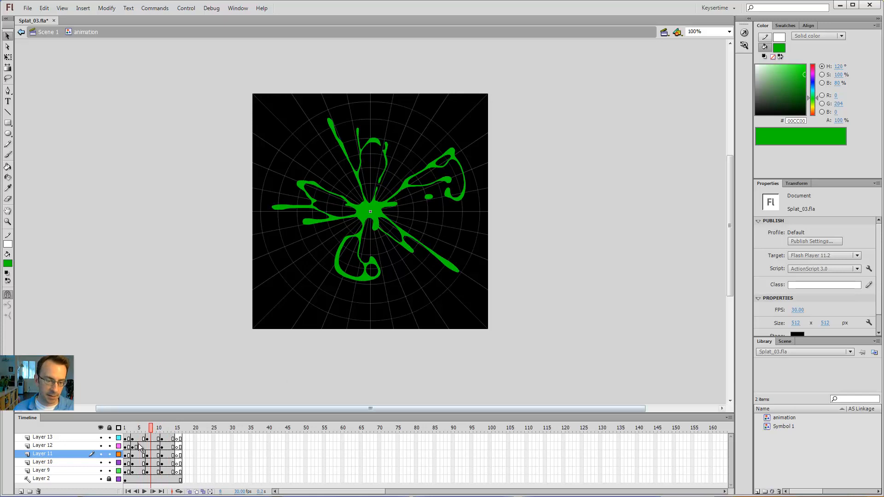
- Move Layer 10's last two drawn keyframes to frames 5 and 7 and its closing blank keyframe to frame 9
left_click(127, 463)
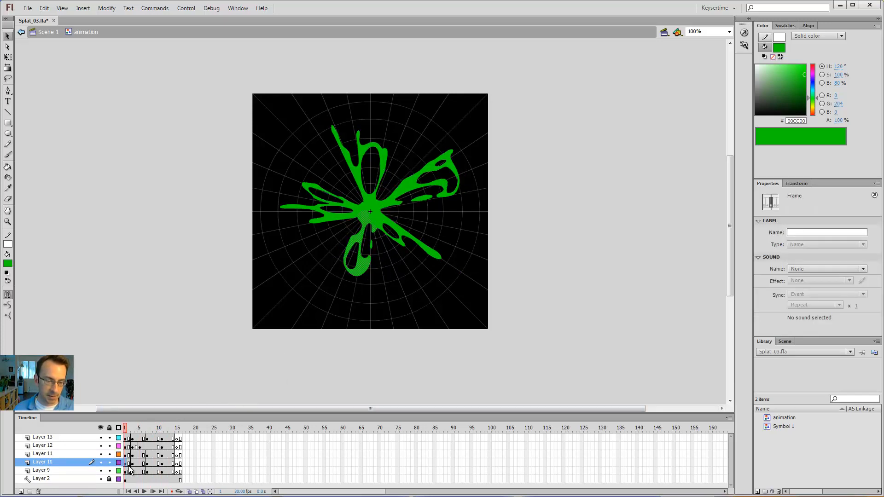
left_click(147, 463)
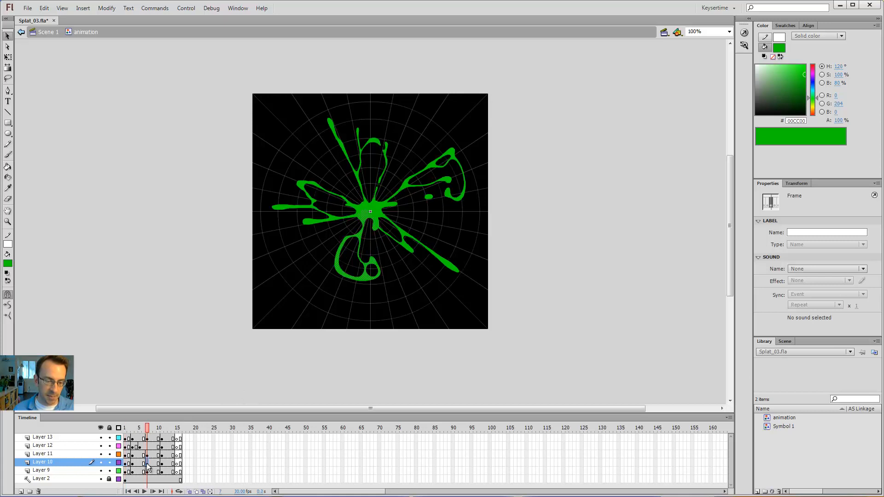
mouse_move(148, 466)
left_mouse_down()
mouse_move(140, 467)
mouse_move(161, 464)
left_mouse_up()
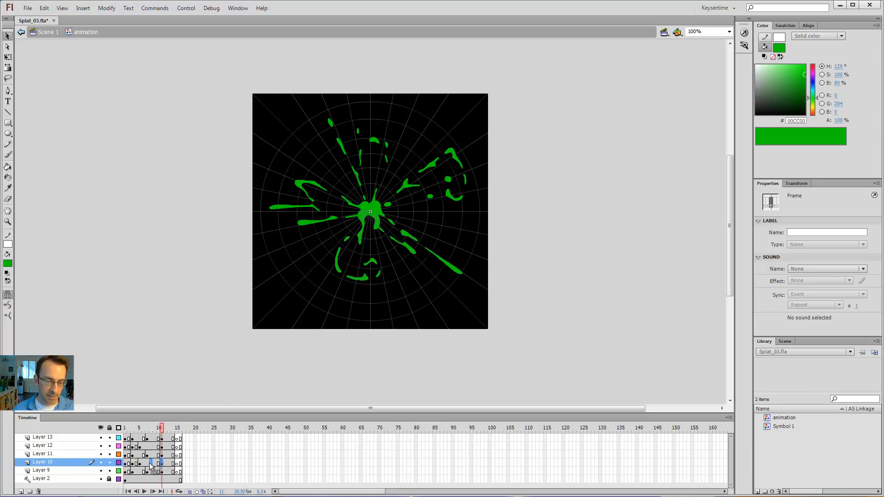
left_click_drag(148, 464, 156, 465)
left_click(177, 464)
left_click_drag(157, 429, 125, 431)
left_click(155, 464)
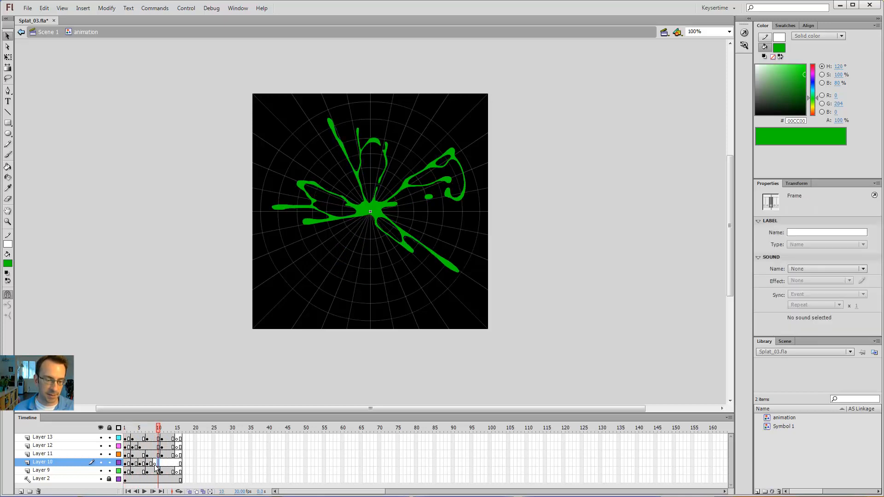
- Shift all of Layer 9's keyframes two frames later so its arm starts at frame 3, then compare frames 1 and 3
left_click(125, 471)
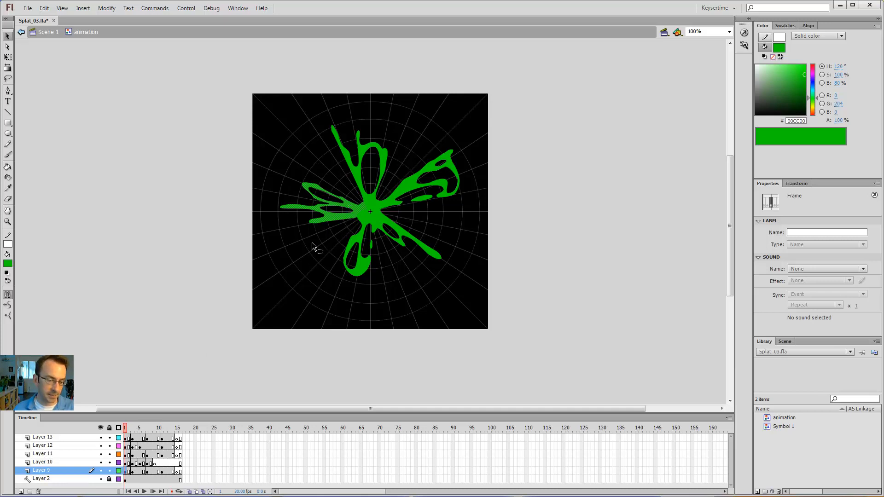
left_click(132, 471)
left_click_drag(129, 474, 181, 478)
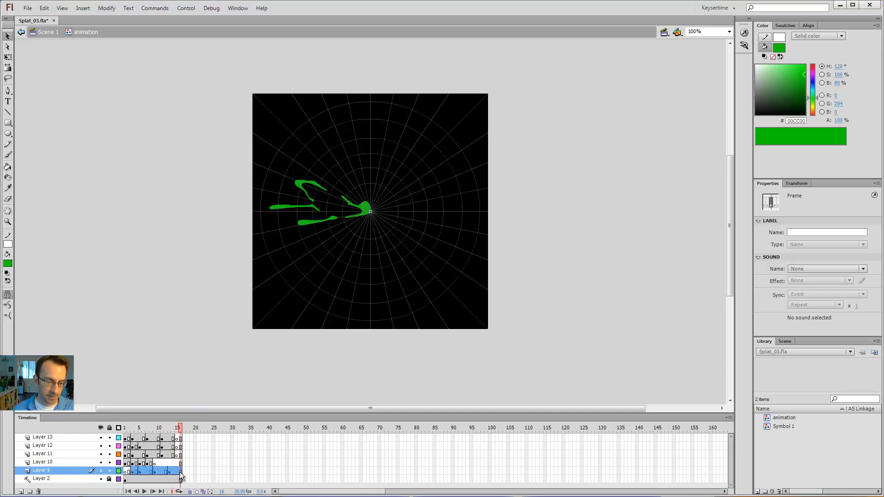
left_click(126, 471)
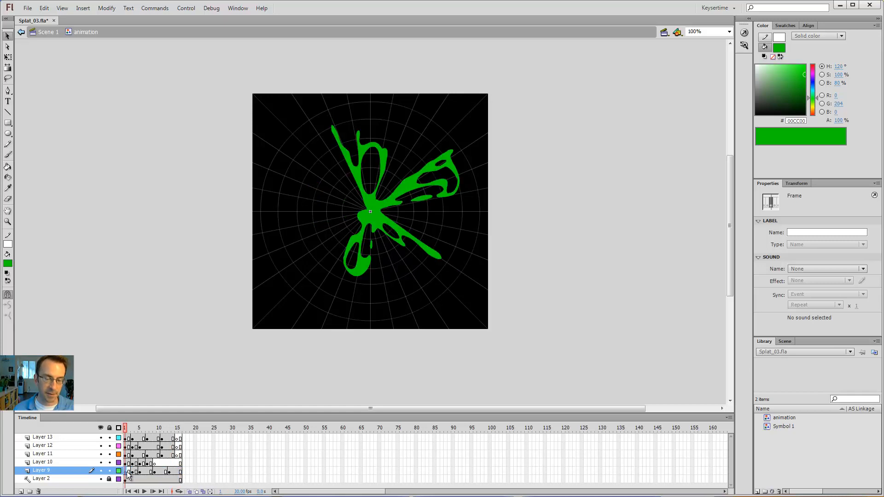
left_click(133, 472)
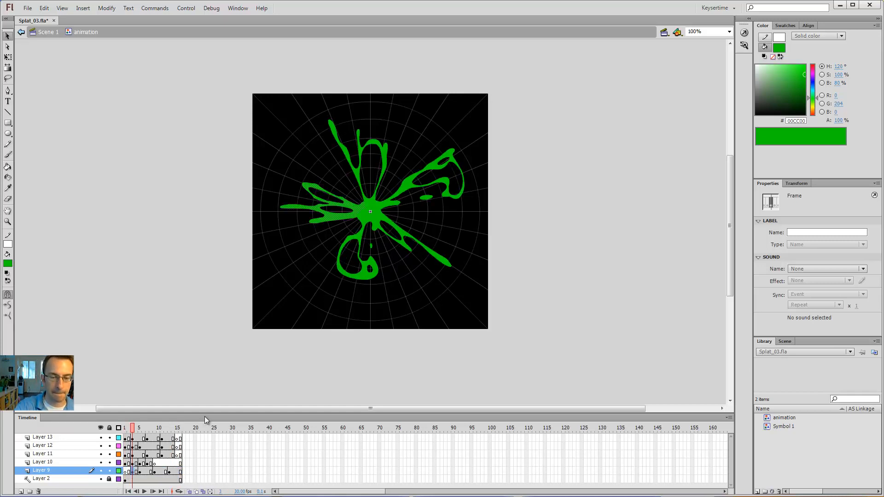
- With onion skinning on, paint a shorter version of the left-pointing arm on Layer 9's frame 1 with the Brush and fill it green
left_click(125, 472)
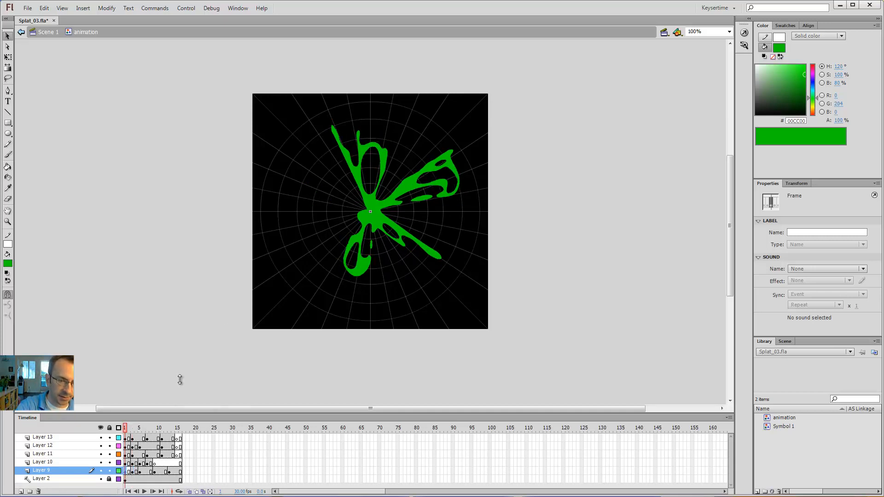
left_click(133, 472)
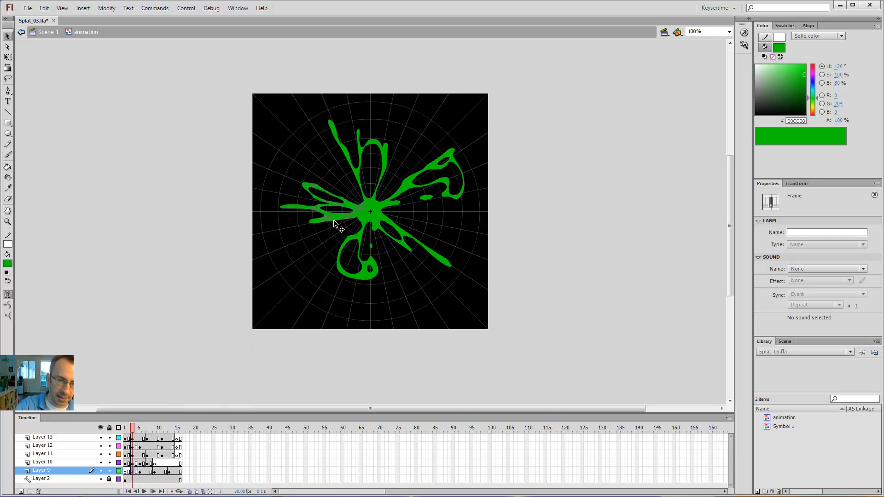
left_click(125, 472)
key("z")
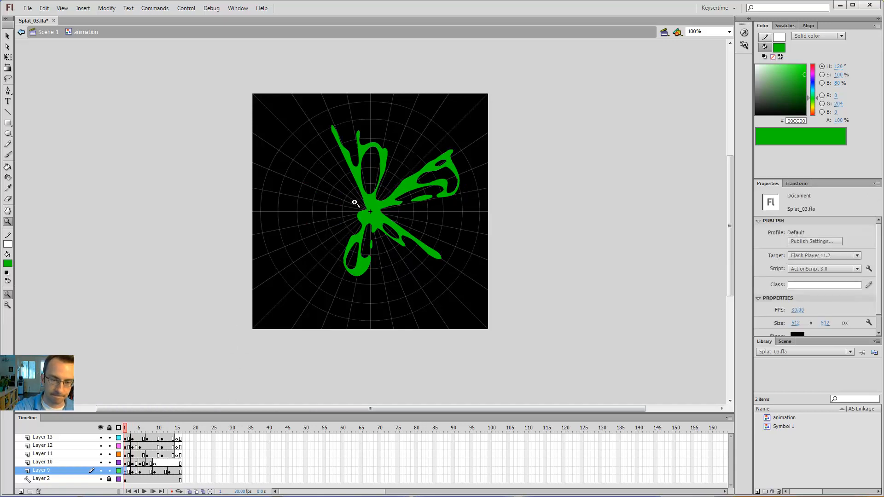
left_click(355, 203)
key("b")
left_click(189, 491)
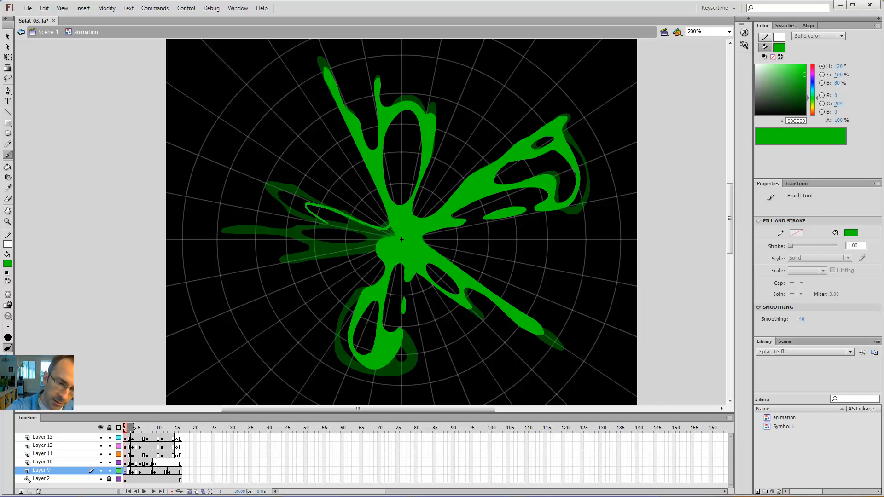
left_click_drag(285, 238, 261, 239)
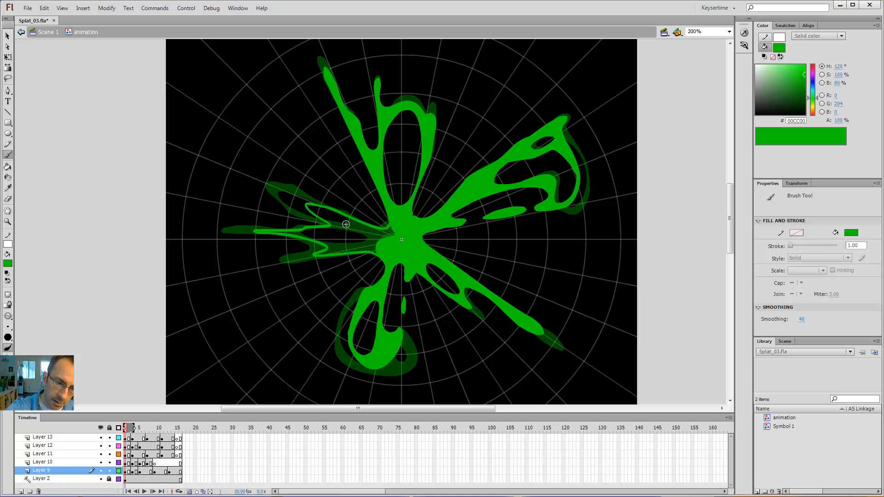
left_click_drag(348, 220, 342, 228)
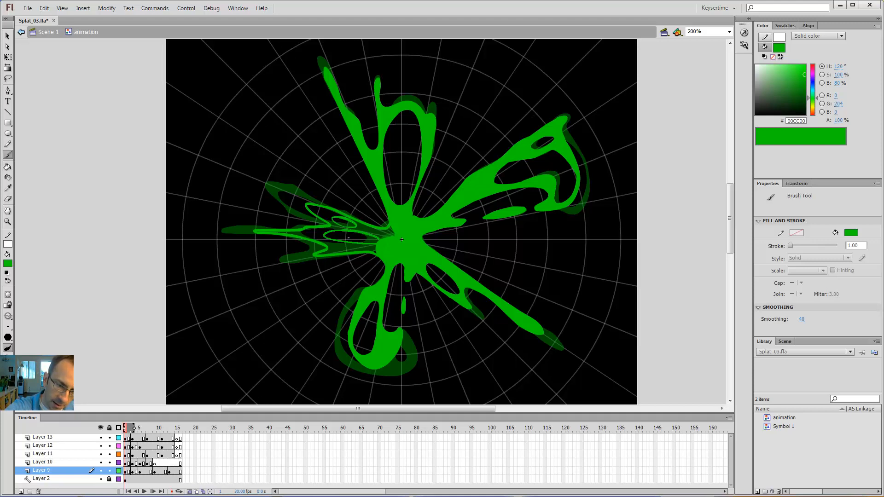
key("k")
left_click(364, 234)
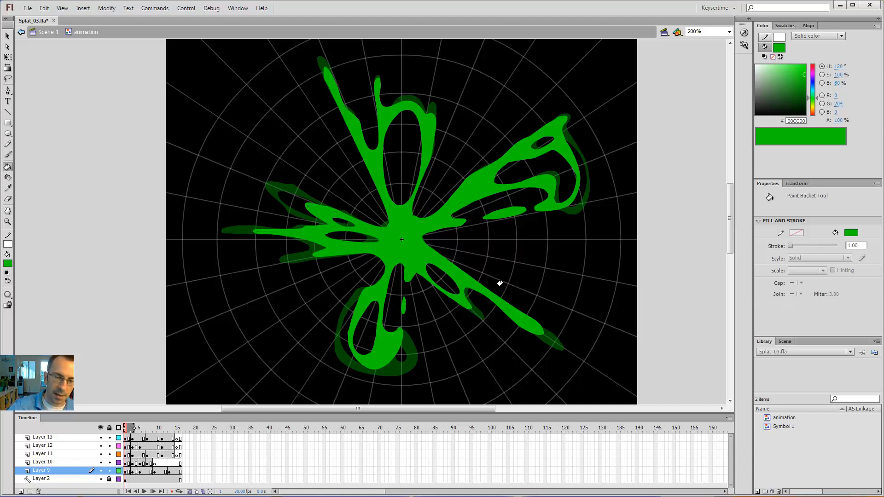
- Insert blank keyframes on Layer 10 at frames 11, 13 and 15
left_click(148, 463)
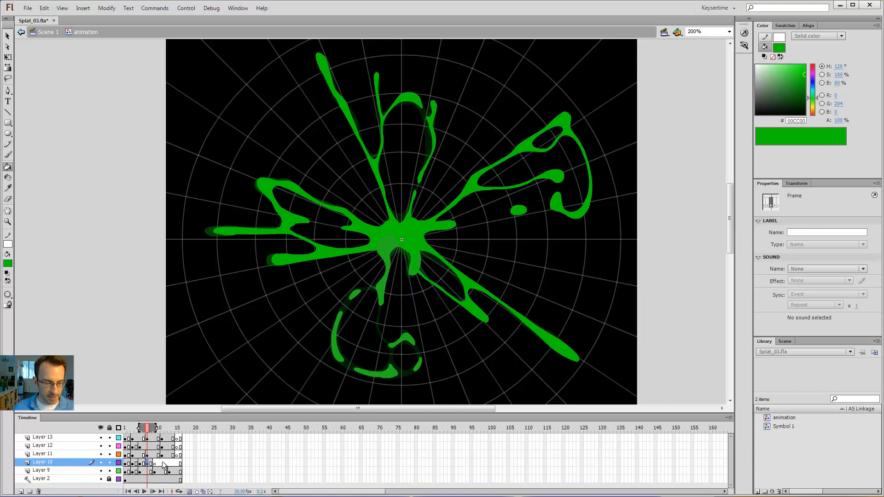
key("period")
key("period")
key("period")
key("period")
key("period")
key("period")
key("period")
key("period")
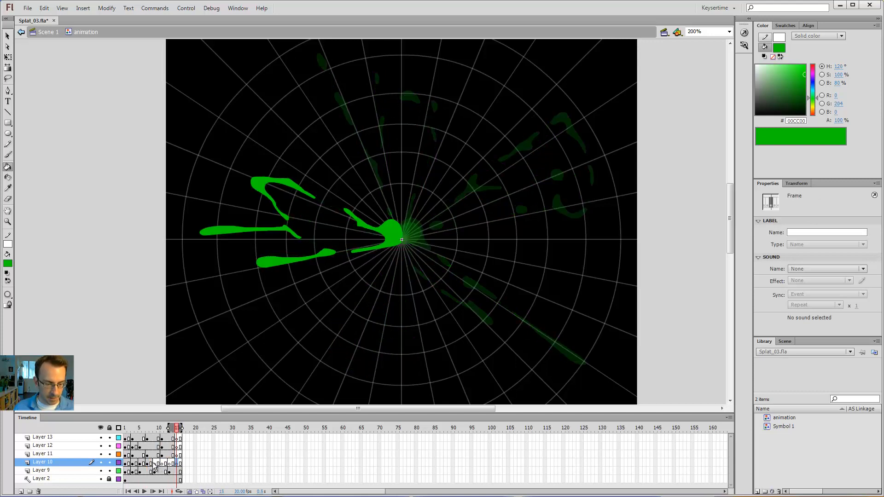
- On Layer 10's frame 9, outline the two stems below the splat centre with the Brush, using frame 7 as the reference
left_click(152, 464)
left_click(154, 464)
key("b")
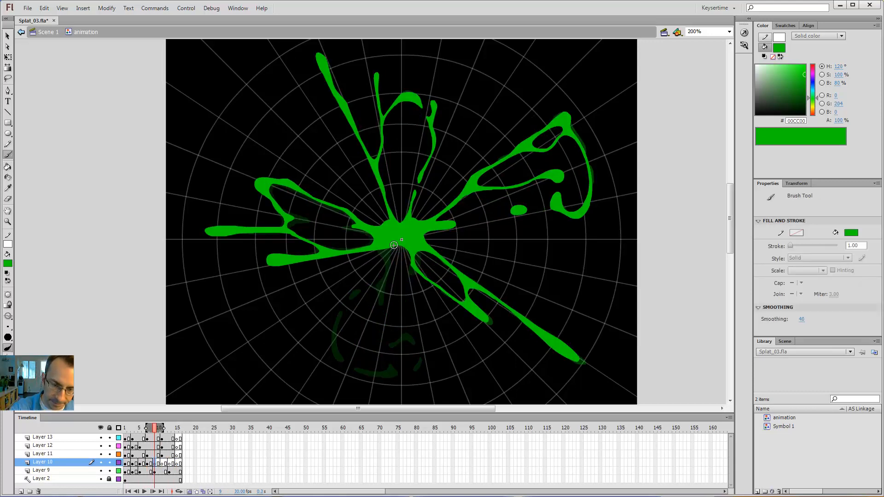
key("comma")
key("comma")
key("period")
key("period")
key("comma")
key("comma")
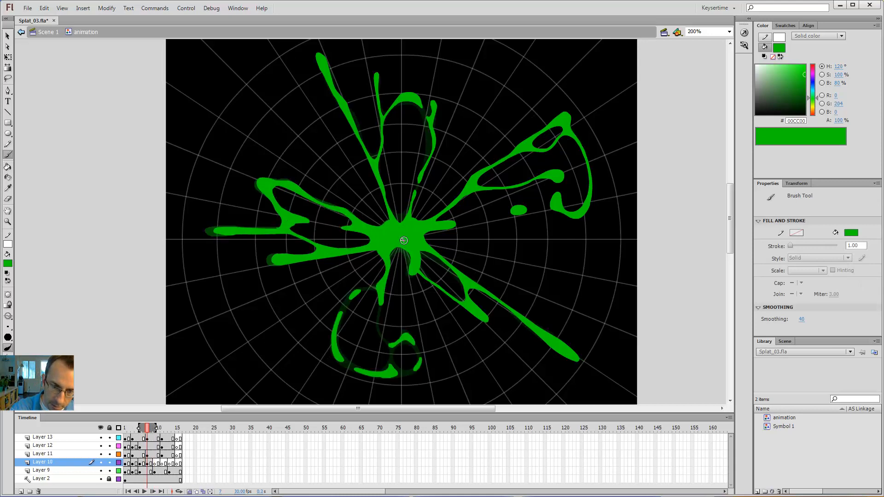
key("period")
key("period")
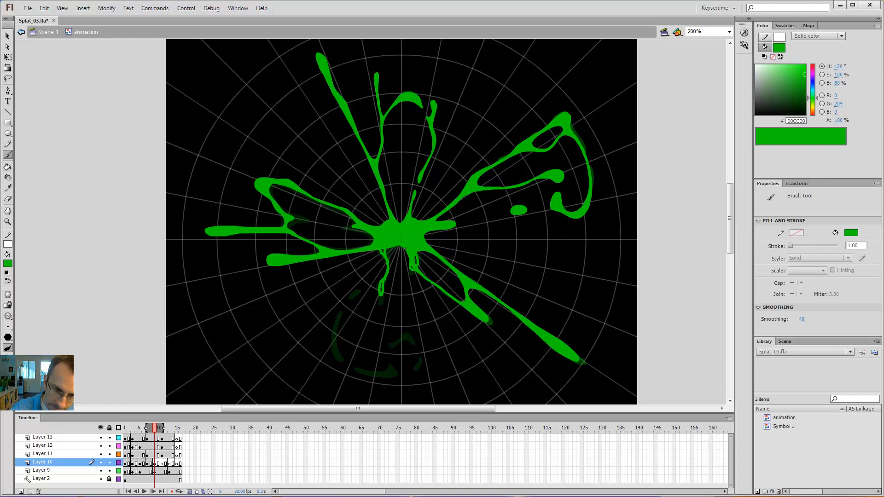
key("k")
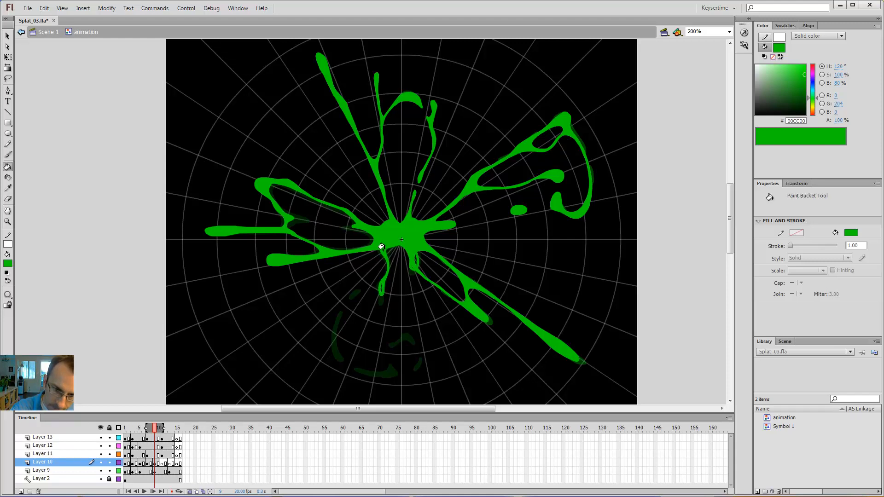
left_click(412, 255)
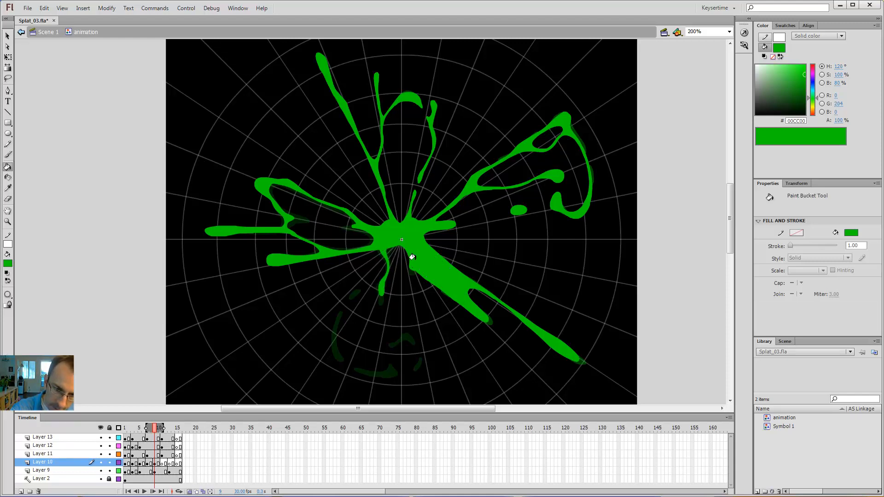
key("ctrl+z")
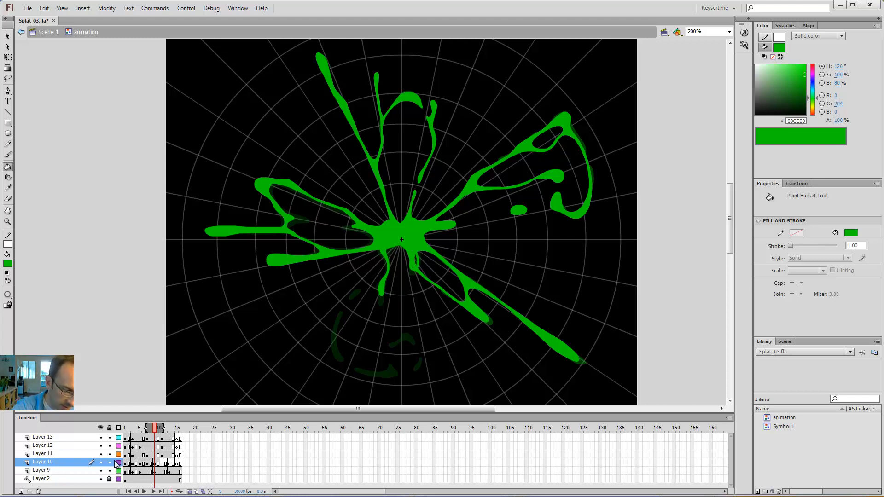
- Show Layers 11, 12 and 13 as outlines and fill the short right-hand stem on Layer 10's frame 9 green
left_click_drag(119, 454, 119, 439)
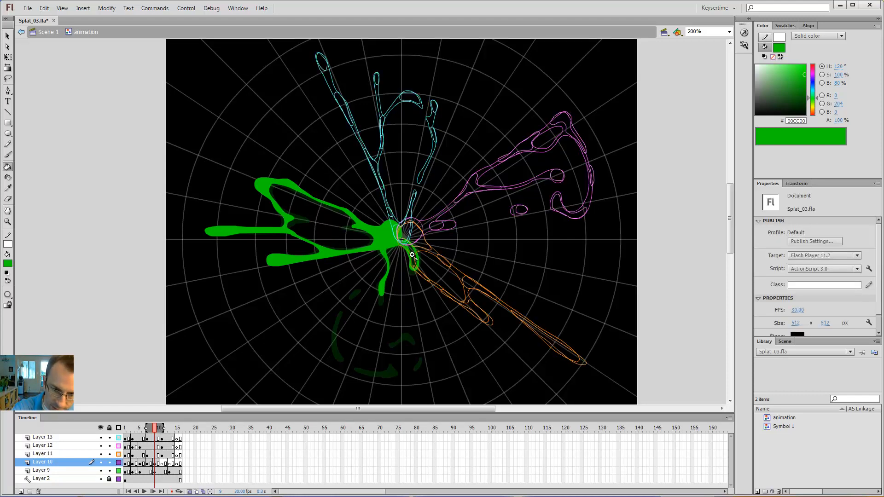
key("z")
left_click(413, 253)
key("k")
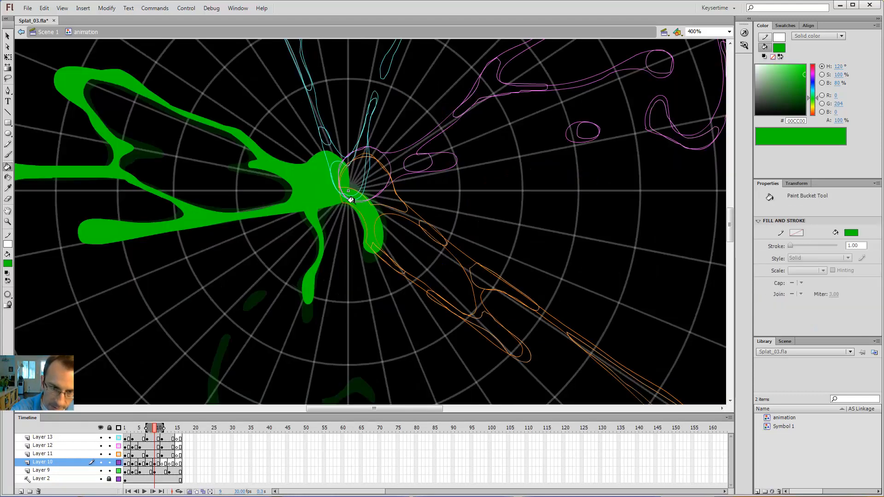
left_click(352, 201)
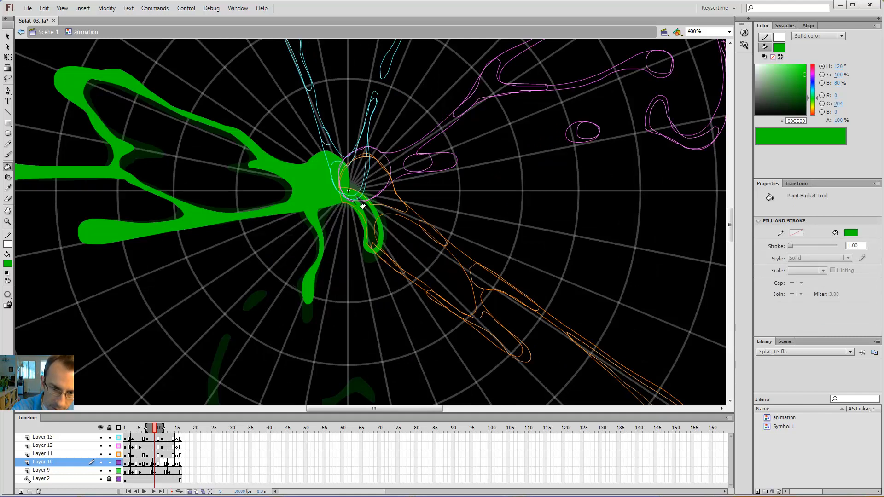
key("ctrl+z")
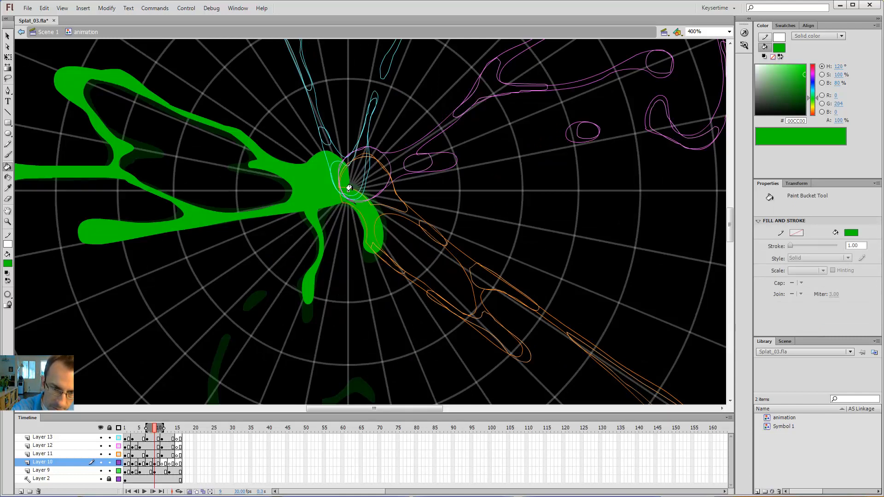
- Select the overlapping shape at the splat centre to identify its layer, and display Layer 9 as outlines too
key("v")
left_click(350, 204)
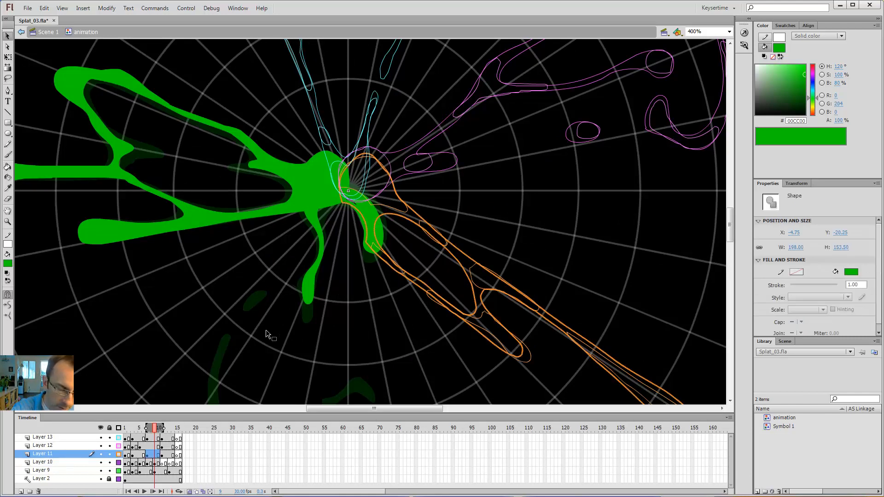
left_click(118, 470)
left_click(119, 462)
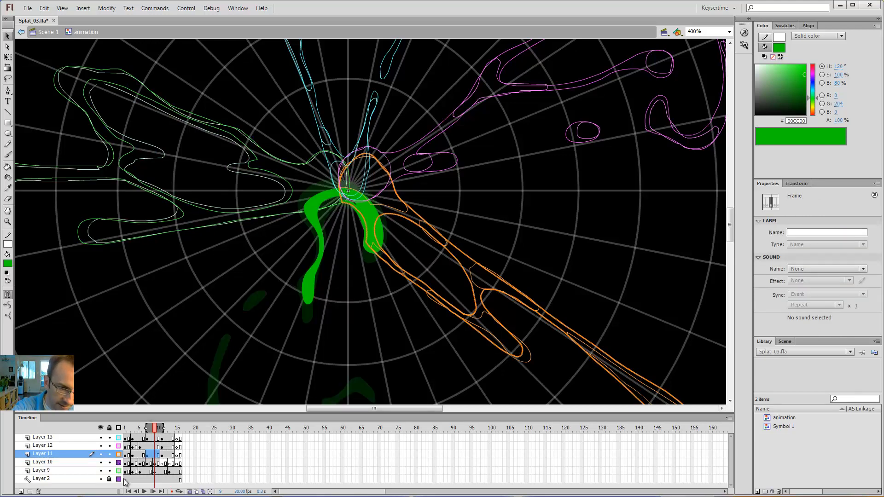
- Repaint the underside of the junction between the two stems on Layer 10's frame 9 with the Brush and fill it green
key("z")
left_click(348, 196)
key("b")
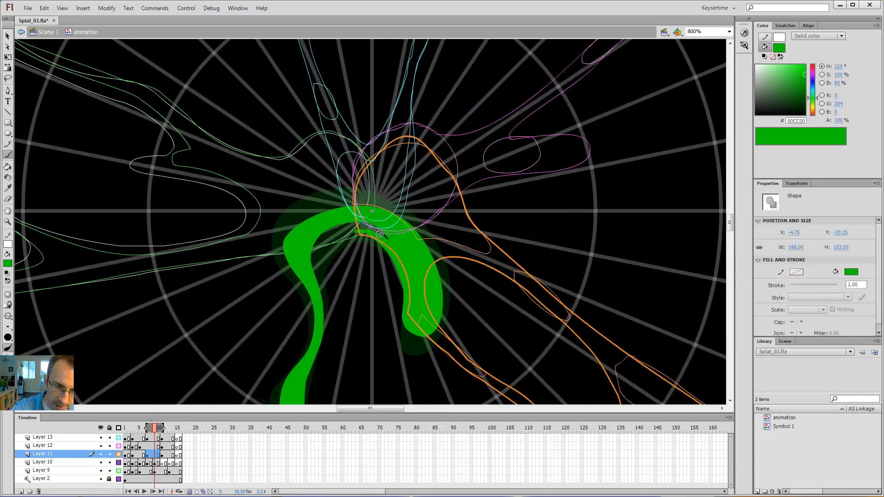
mouse_move(379, 242)
left_mouse_down()
mouse_move(346, 232)
mouse_move(306, 258)
left_mouse_up()
key("k")
key("v")
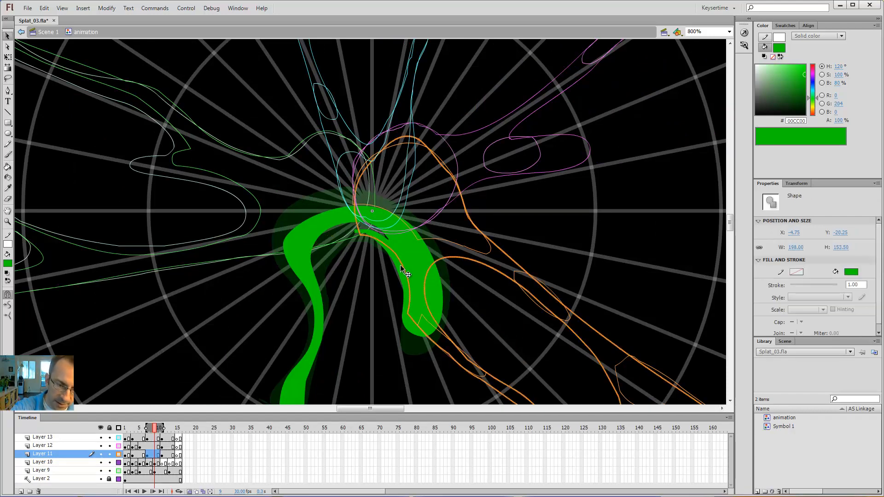
left_click(397, 266)
key("b")
mouse_move(362, 232)
left_mouse_down()
mouse_move(333, 234)
mouse_move(313, 246)
left_mouse_up()
key("k")
left_click(331, 227)
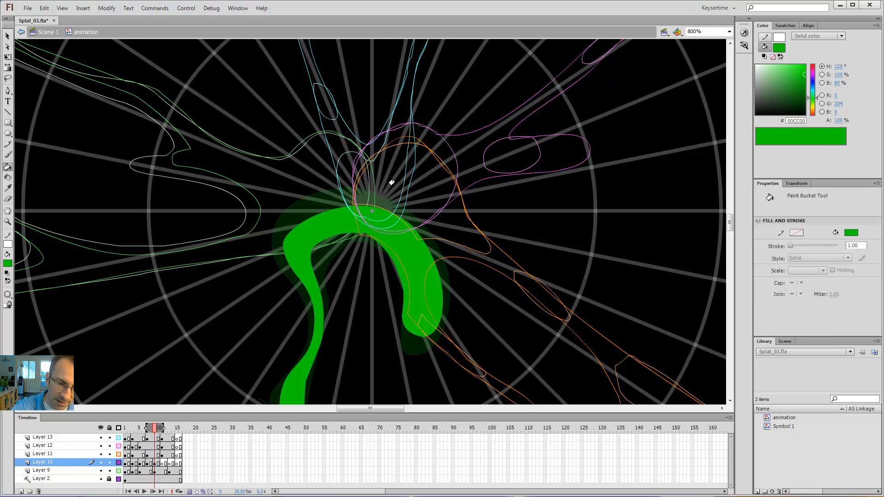
- Compare with frame 7 and paint the lower arm's bottom arc, hook and small drop on Layer 10's frame 9
key("ctrl+minus")
key("ctrl+minus")
left_click_drag(378, 258, 403, 201)
key("b")
key("comma")
key("comma")
key("period")
key("period")
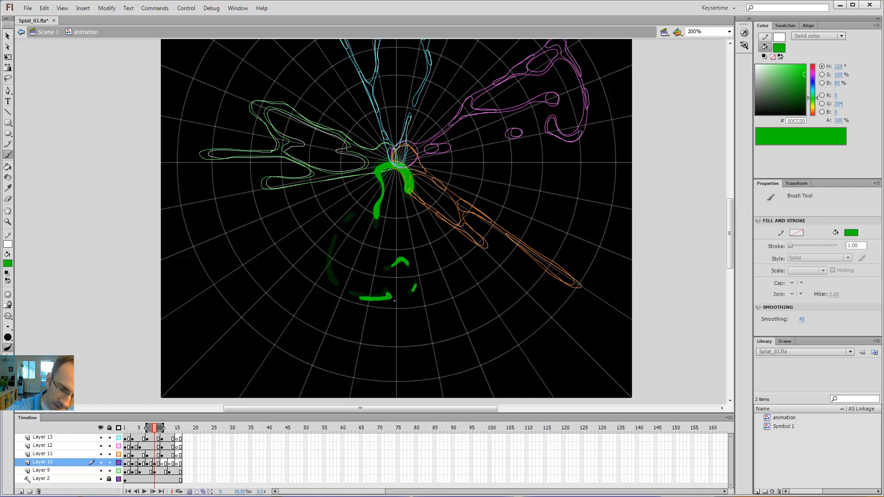
- Refine frame 9's bottom arc with the Eraser and Brush, and paint the left arc and the small droplet above it
key("e")
mouse_move(369, 306)
left_mouse_down()
mouse_move(346, 297)
mouse_move(388, 291)
left_mouse_up()
key("b")
key("e")
key("b")
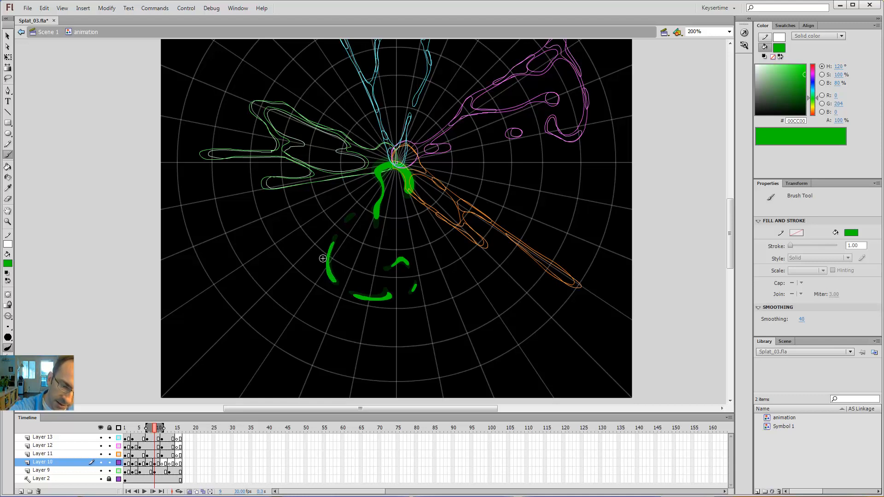
left_click_drag(351, 214, 346, 218)
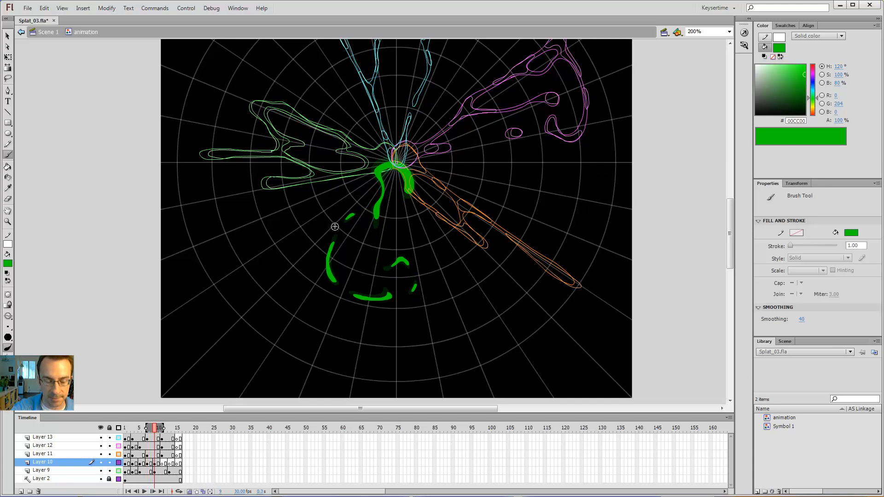
- On Layer 10's frame 11, paint thinner left and bottom arcs, a small hook and broken fragments of the left stem
key("period")
key("period")
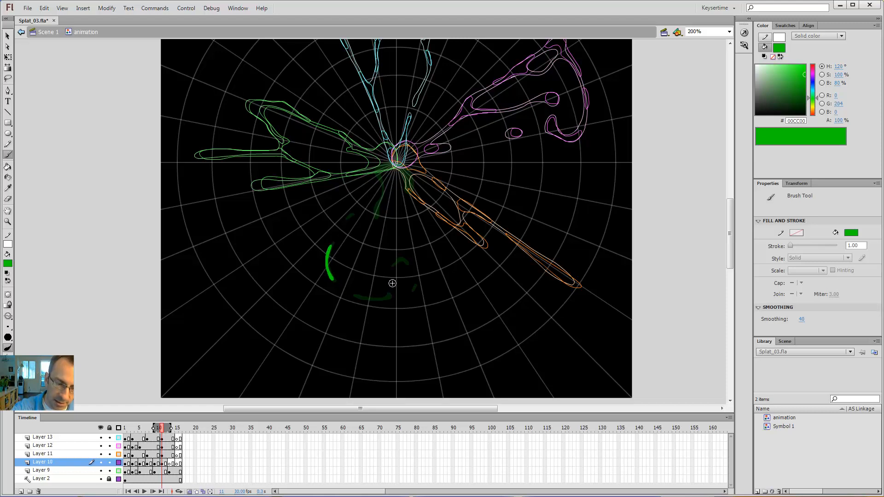
left_click_drag(365, 299, 359, 298)
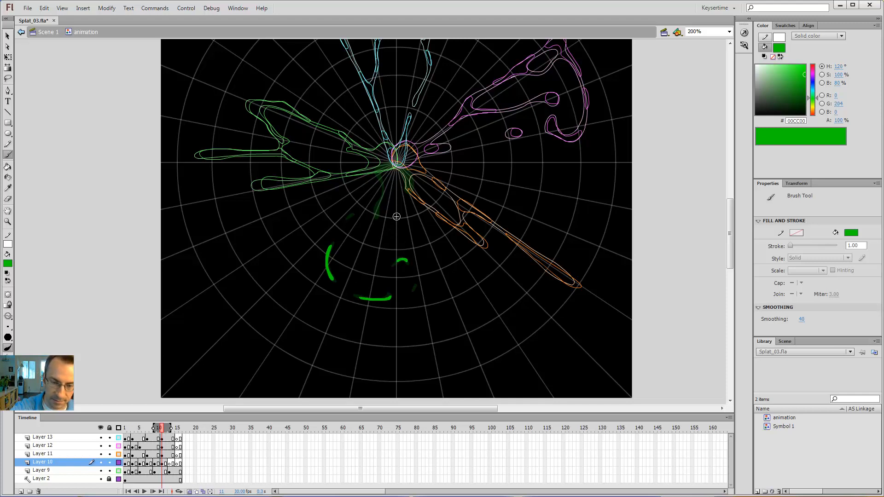
left_click_drag(376, 204, 375, 213)
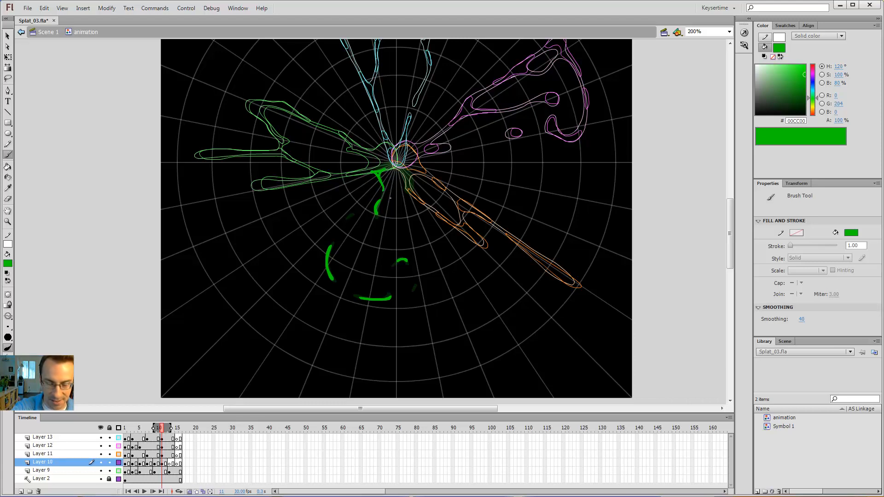
key("k")
key("b")
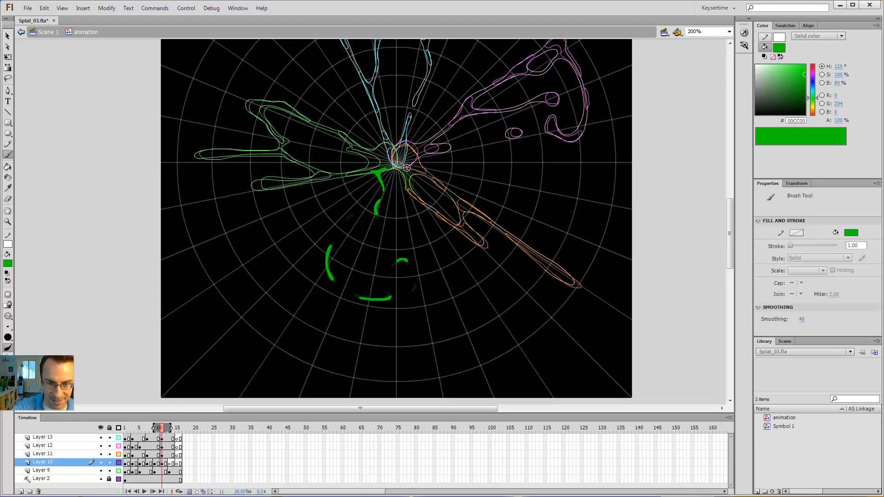
- On Layer 10's frame 13, paint shorter, thinner left and bottom arcs, redoing the bottom one and refining it with the Eraser
key("period")
key("period")
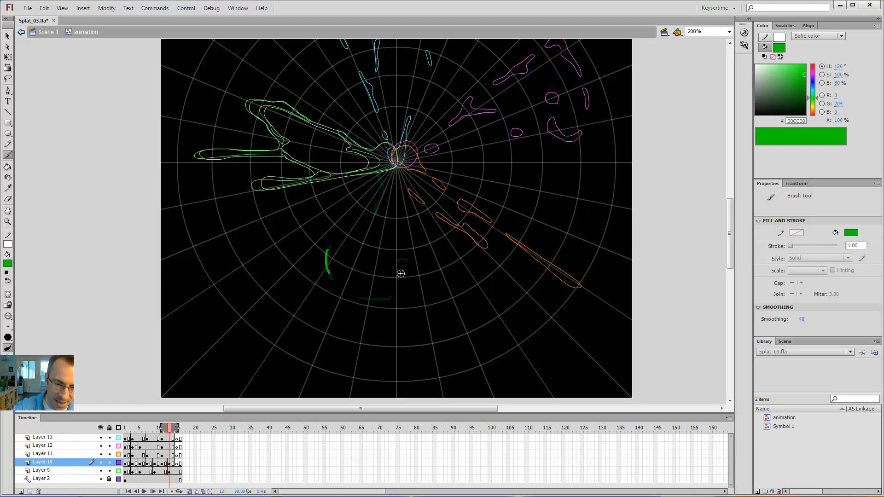
left_click_drag(389, 298, 382, 300)
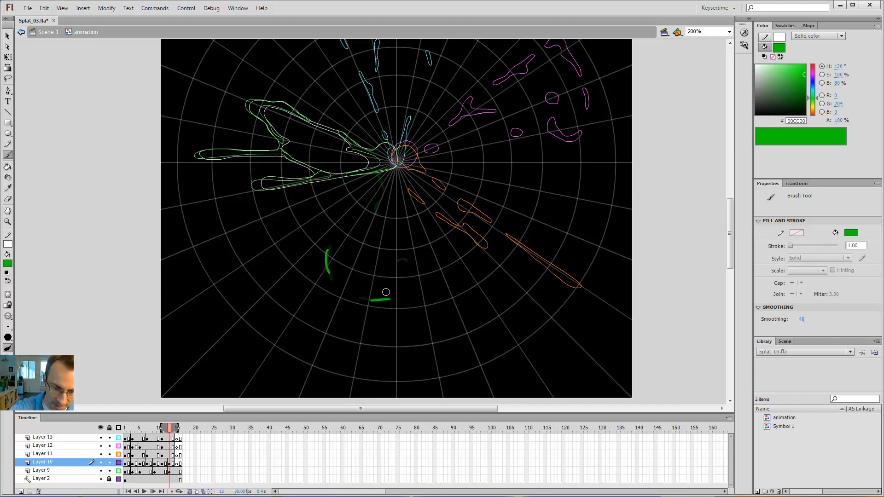
key("ctrl+z")
key("ctrl+z")
left_click_drag(389, 300, 374, 300)
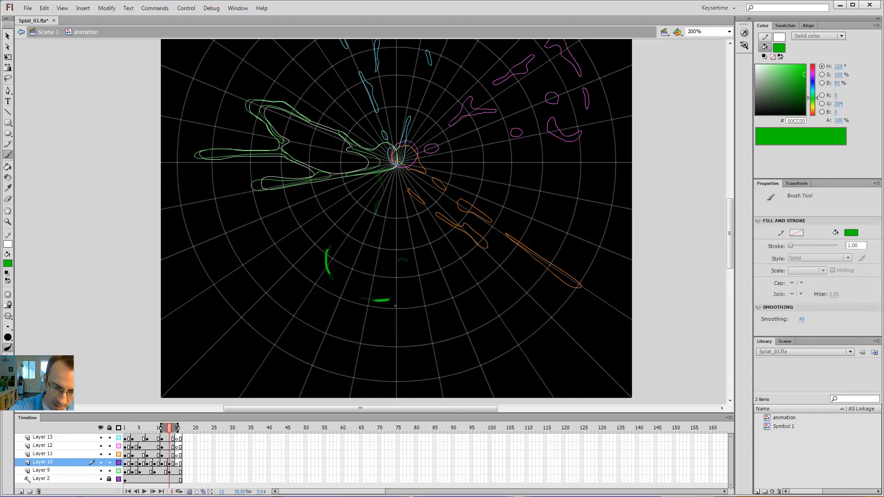
key("e")
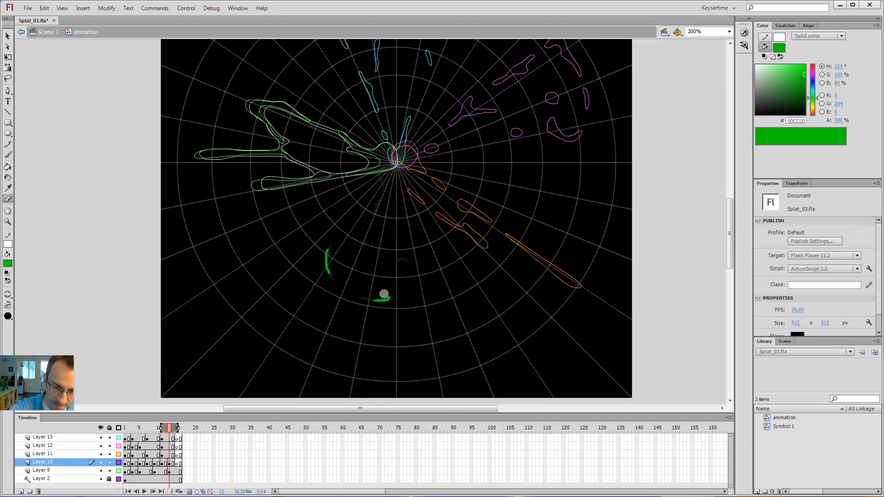
key("b")
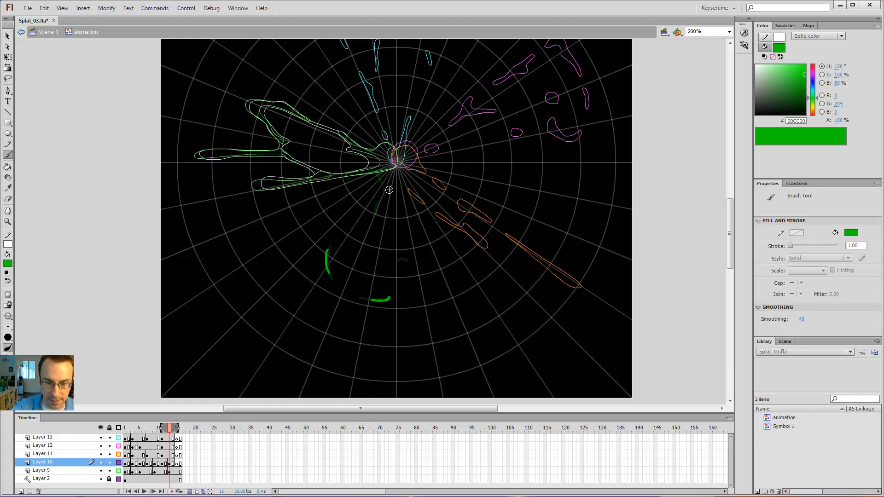
- Compare frames 11 and 13, and paint two tiny leftover stem fragments below the splat centre on Layer 10's frame 13
key("comma")
key("comma")
key("period")
key("period")
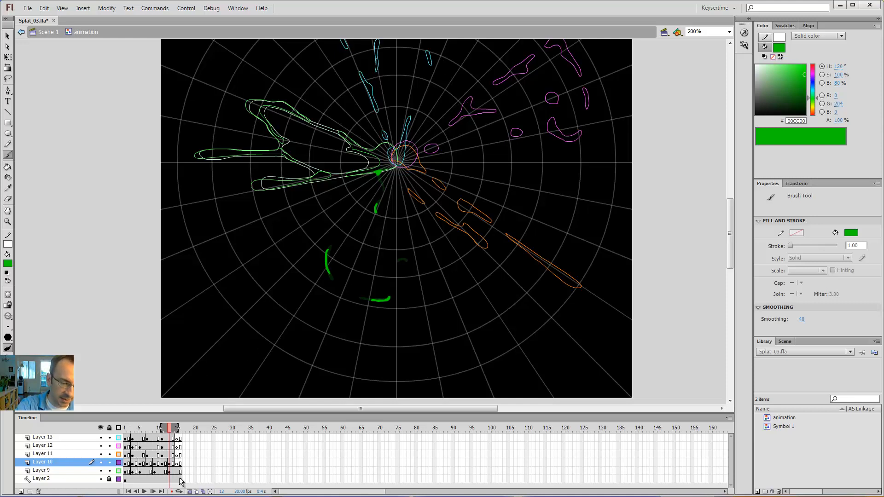
- Turn off onion skinning, return Layers 9 to 13 from outlines to solid fills, and view the whole stage at 100%
left_click(190, 491)
left_click_drag(118, 438, 118, 470)
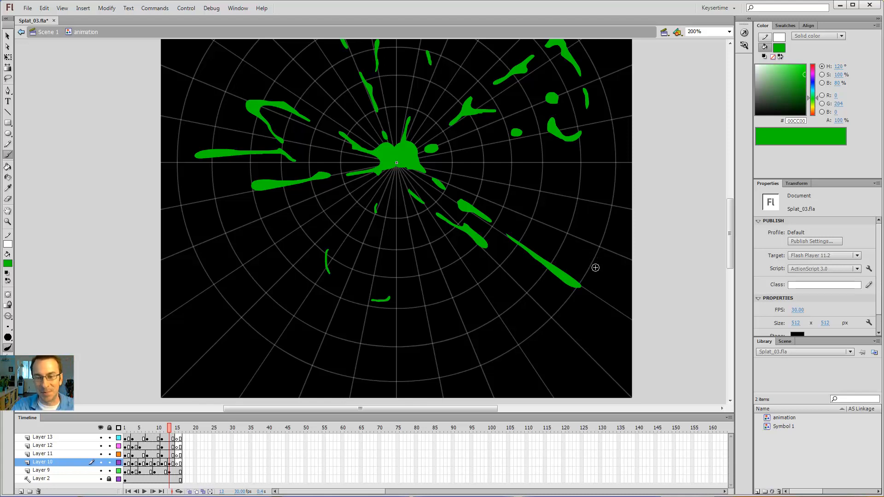
key("v")
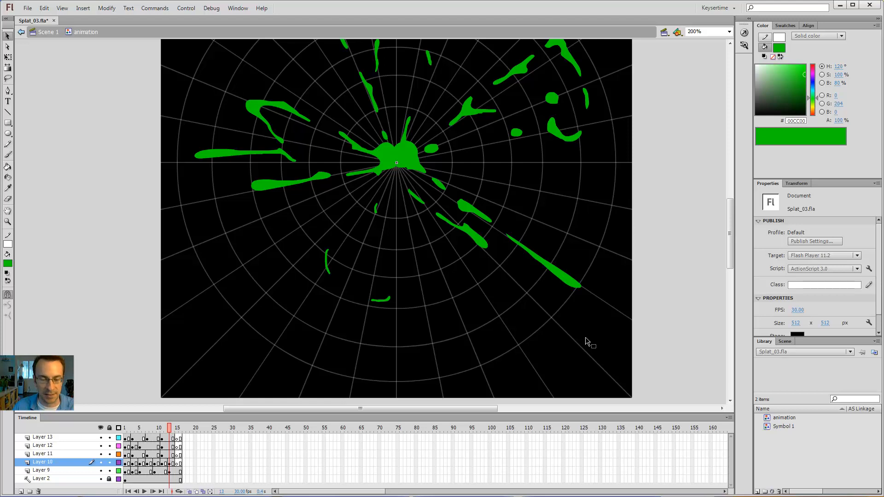
key("ctrl+1")
left_click_drag(391, 248, 338, 282)
left_click_drag(492, 225, 507, 281)
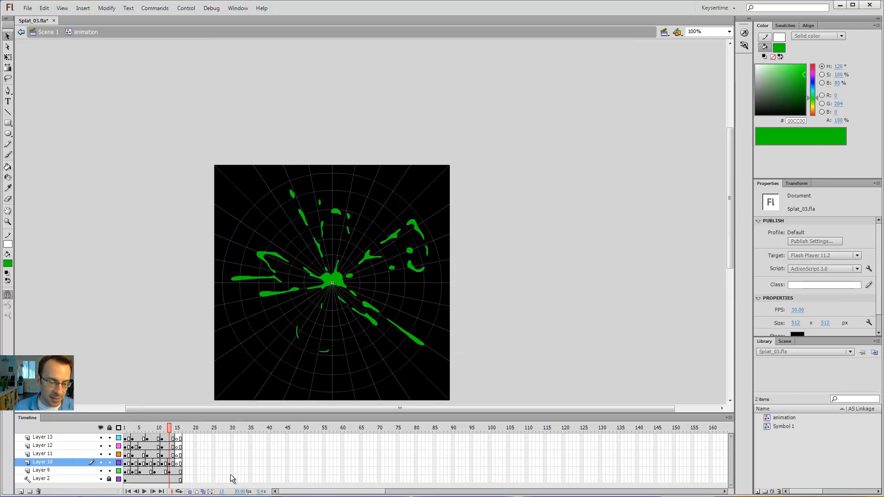
- Insert a blank keyframe on Layer 9 at frame 15
left_click(178, 472)
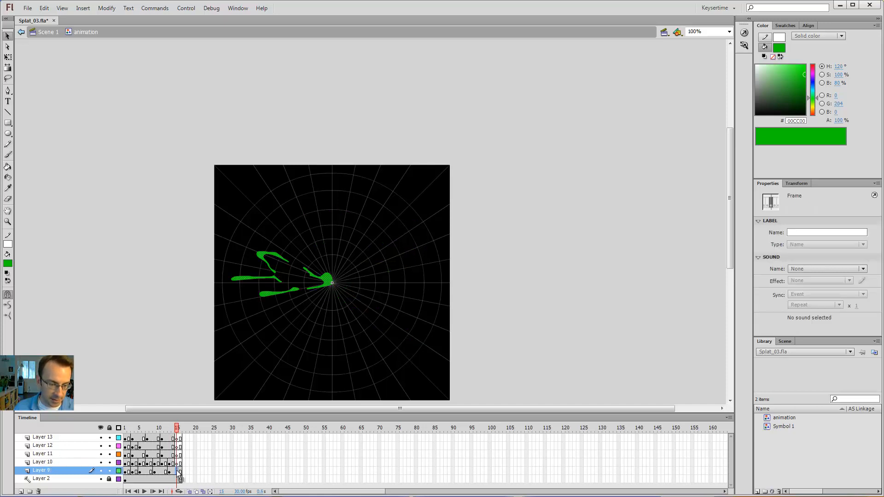
key("F7")
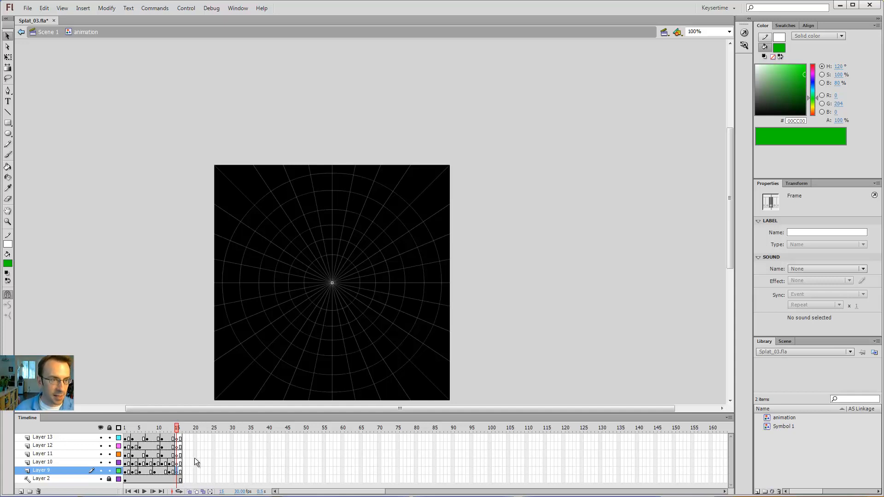
- Save the Flash file and test the movie to preview the splat animation
key("ctrl+s")
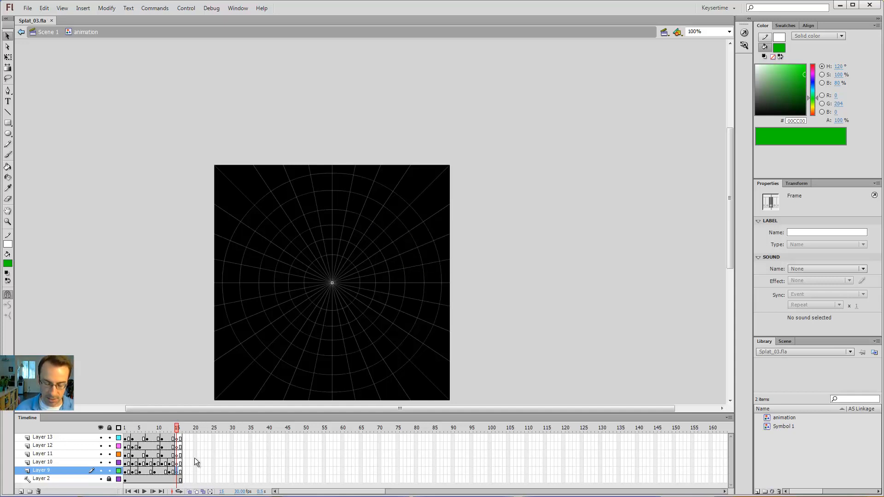
key("ctrl+Return")
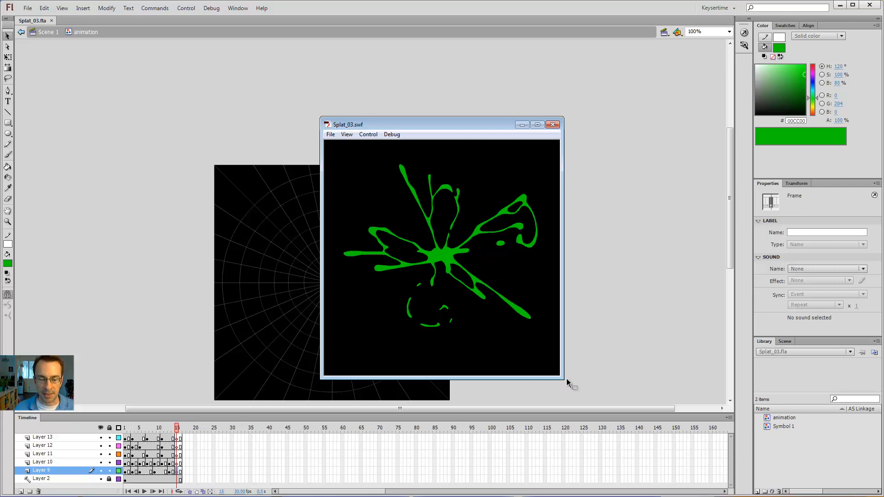
- Close the test movie and open Splat_03.swf from the Youtube_Tutorials 015 folder in Flash Player
left_click(553, 124)
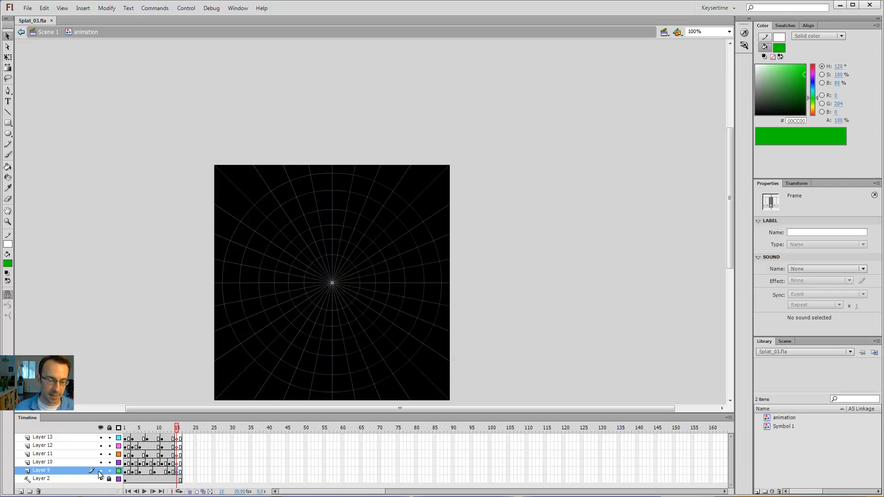
left_click(55, 496)
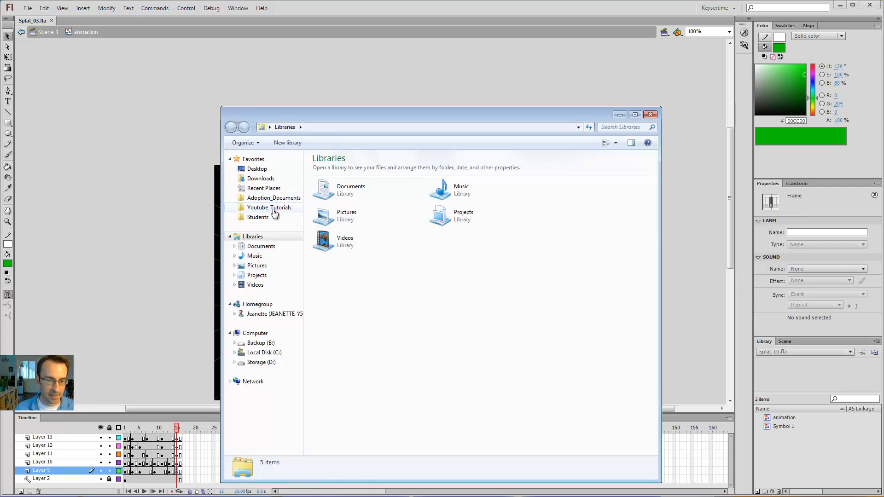
left_click(272, 208)
double_click(341, 349)
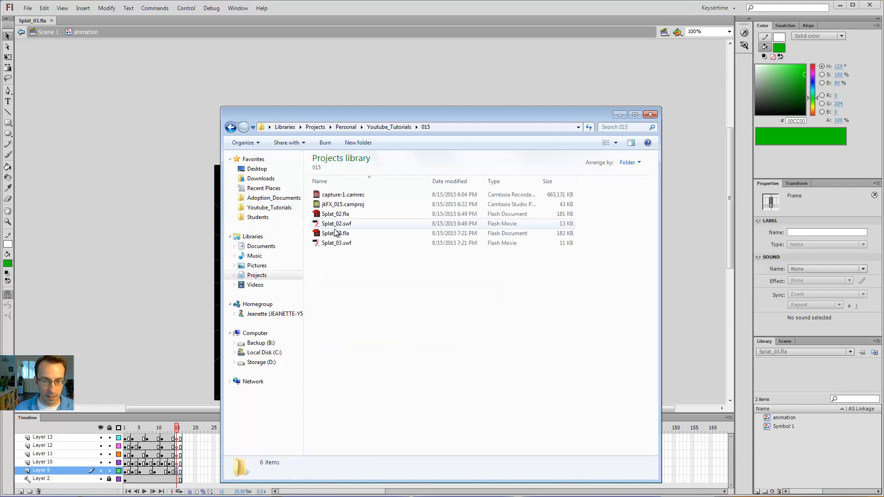
double_click(338, 243)
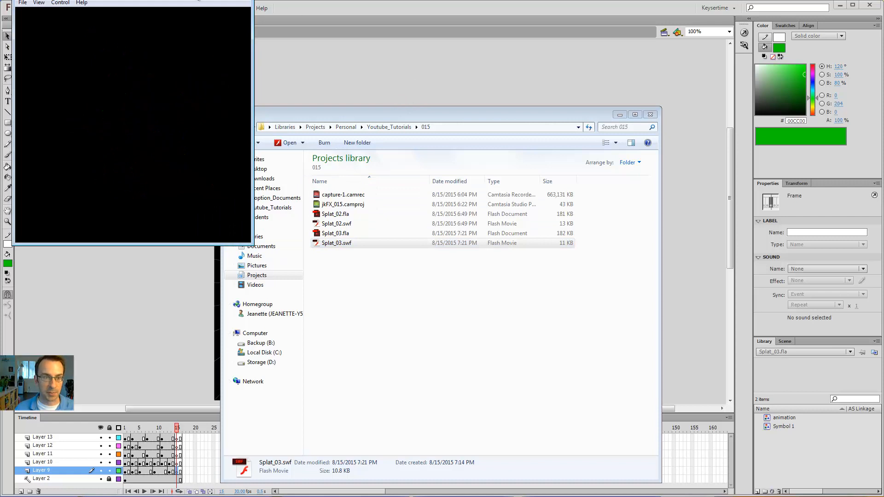
- Shrink the Flash Player window to view the splat at a small size, and close the player and the folder view
left_click_drag(193, 1, 463, 100)
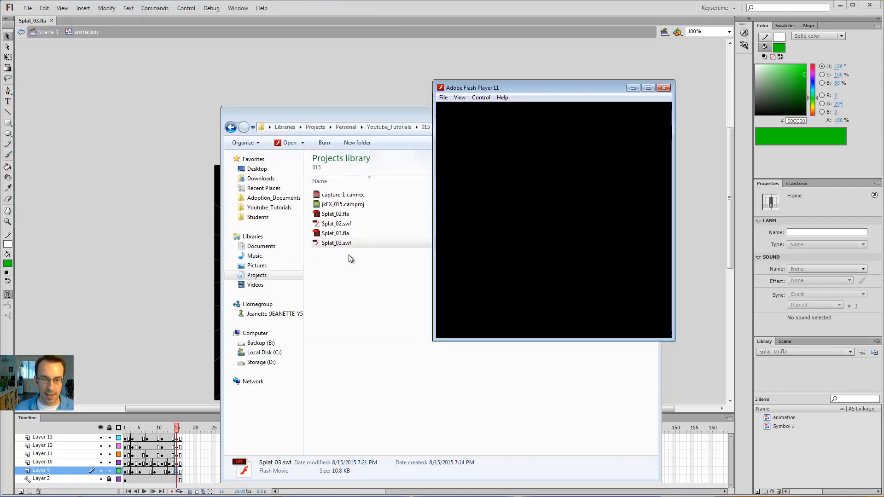
left_click_drag(553, 91, 411, 83)
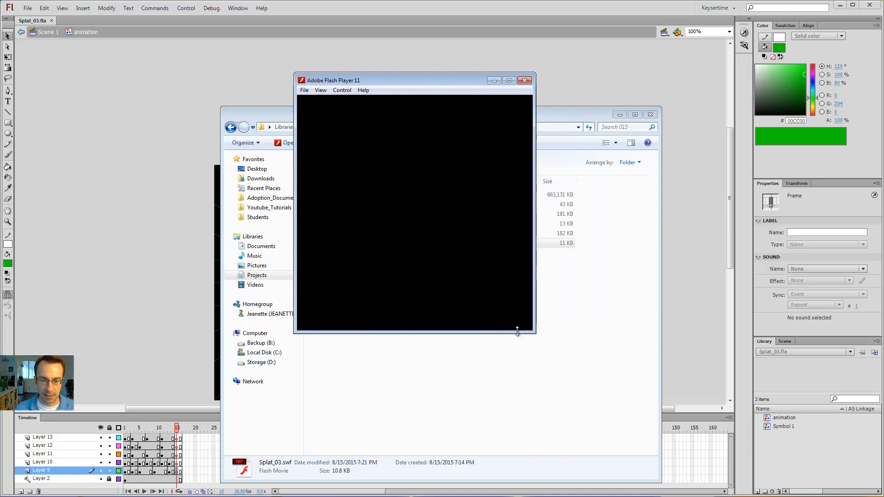
left_click_drag(528, 335, 410, 177)
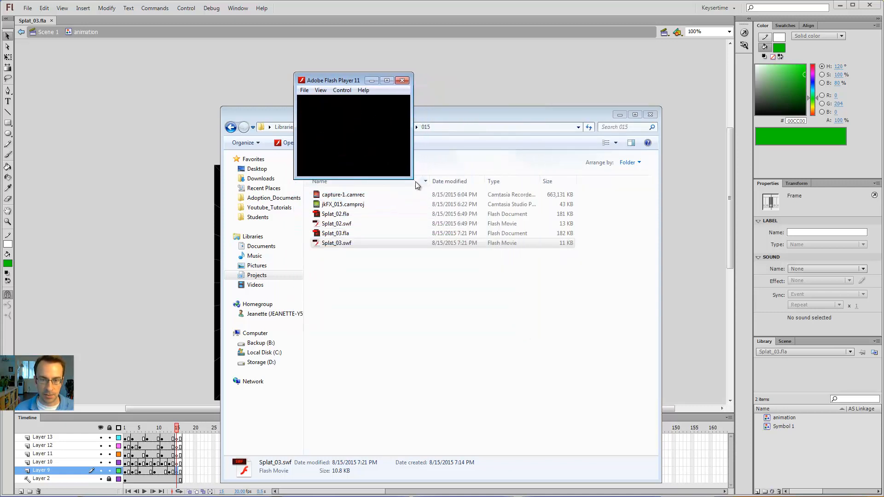
left_click_drag(352, 83, 368, 91)
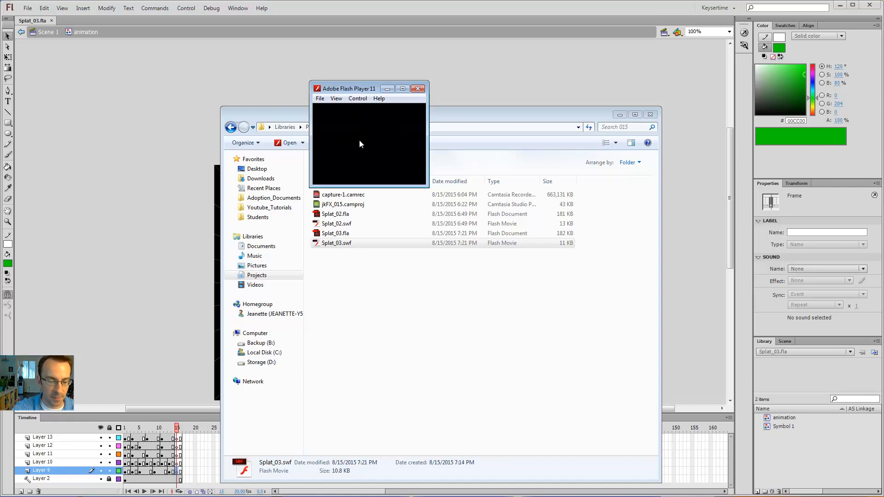
left_click(418, 89)
left_click(377, 89)
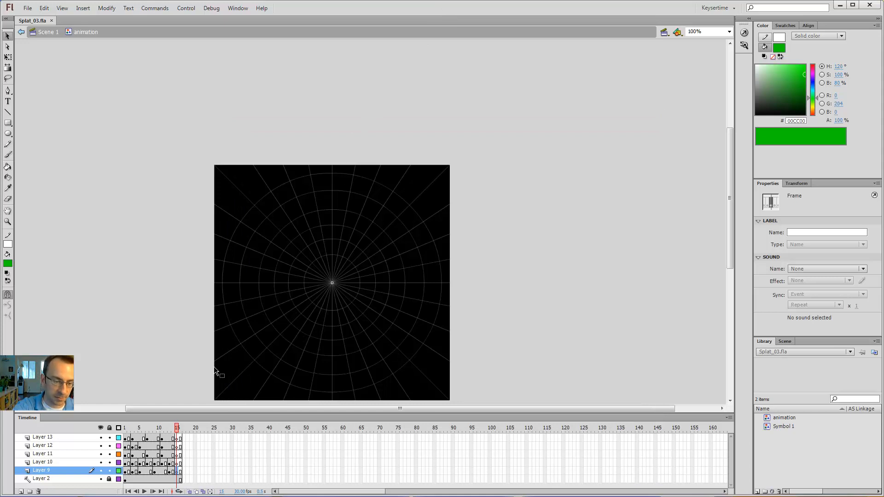
- Shift Layer 9's first keyframes two frames later so the existing arm drawing starts at frame 3, leaving frame 1 blank
left_click_drag(177, 432, 128, 432)
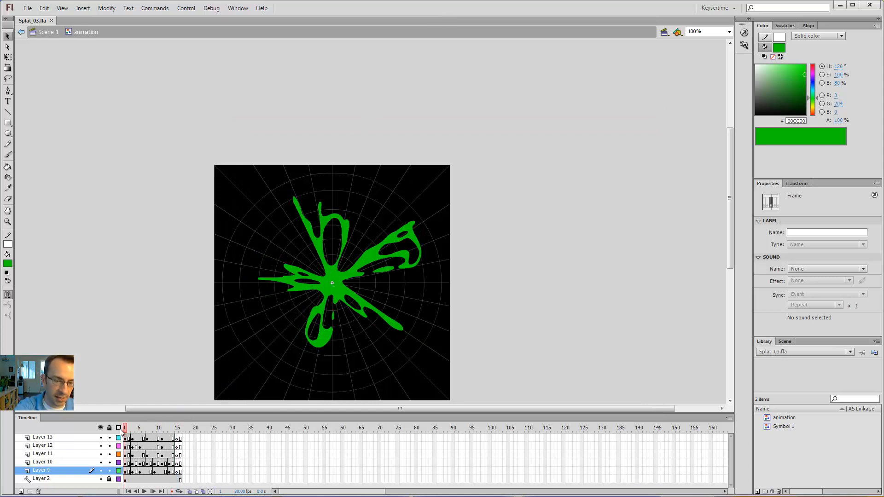
left_click(303, 283)
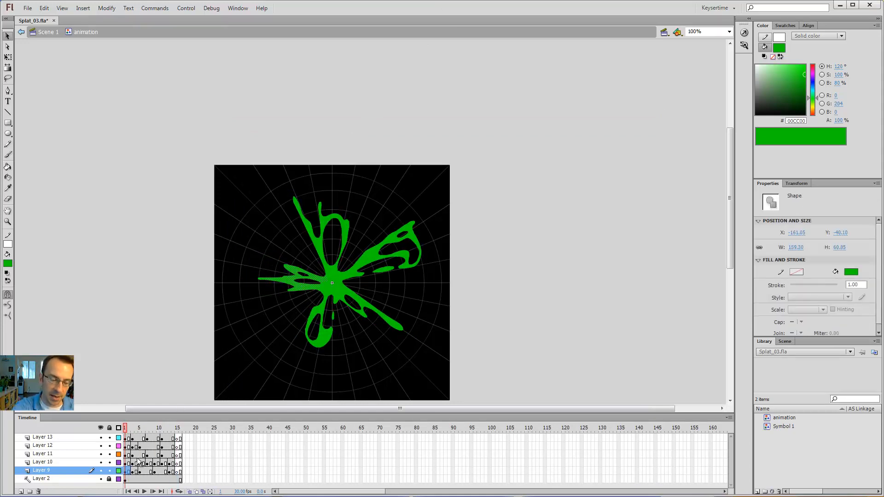
left_click_drag(139, 472, 132, 471)
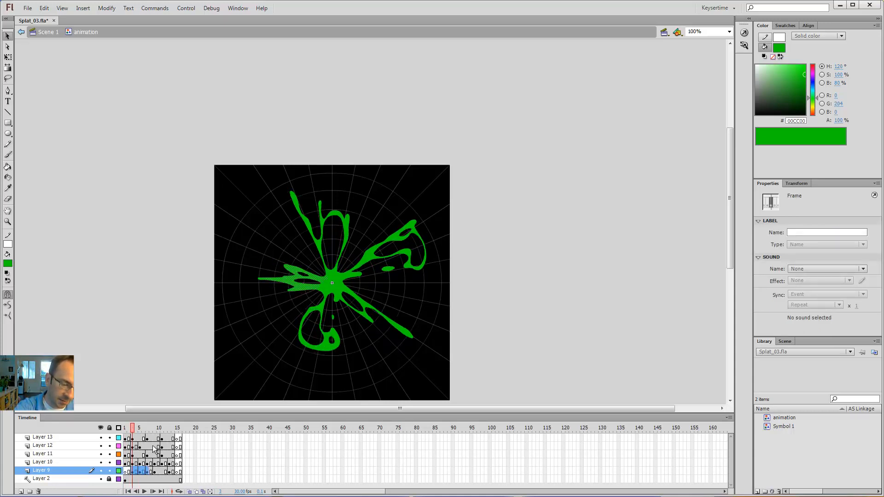
left_click(125, 478)
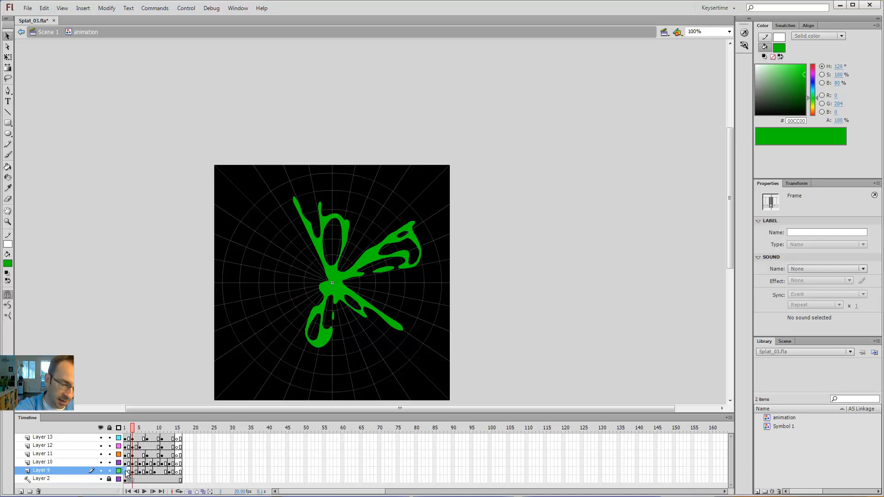
- With onion skinning on, paint and fill a short version of the left arm on Layer 9's frame 1, and test the movie
left_click(189, 492)
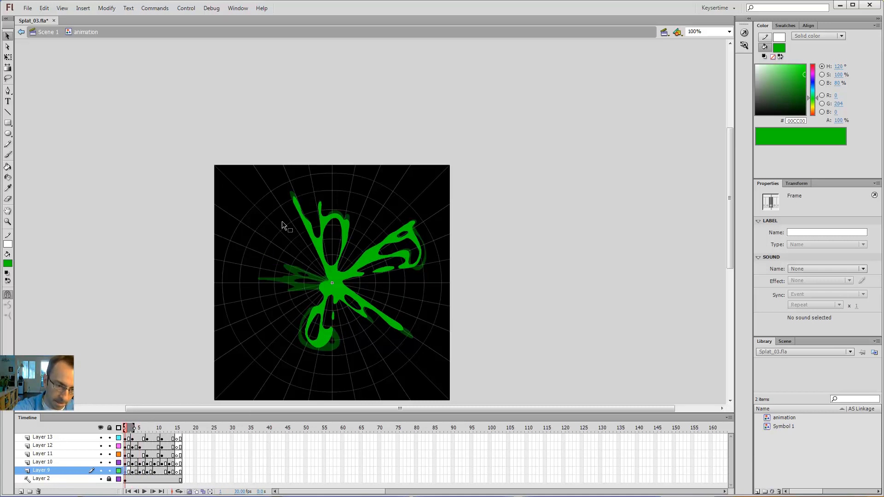
key("b")
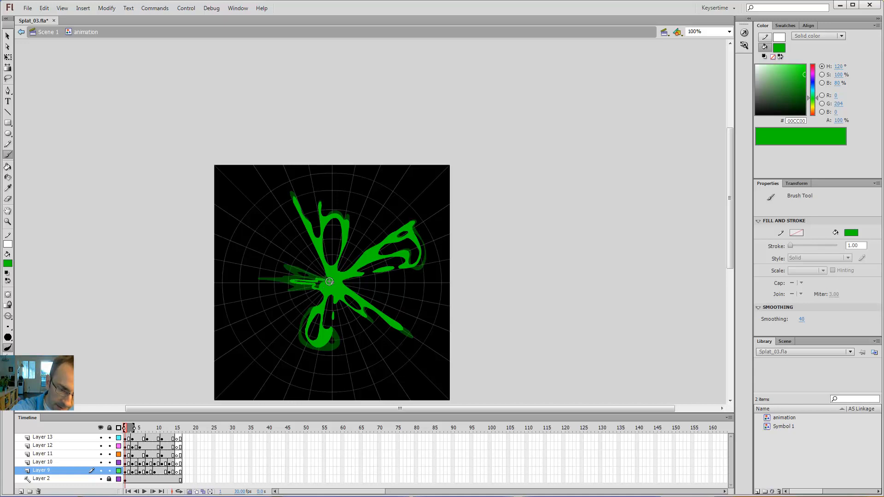
key("k")
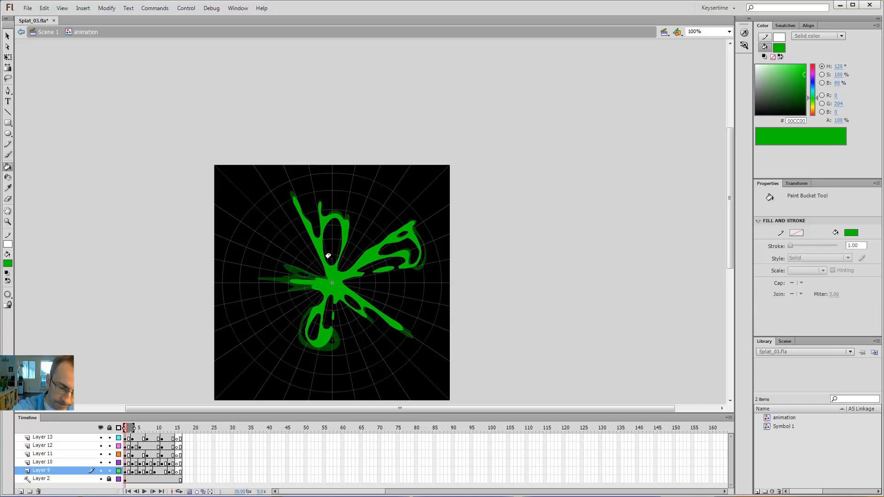
key("ctrl+Return")
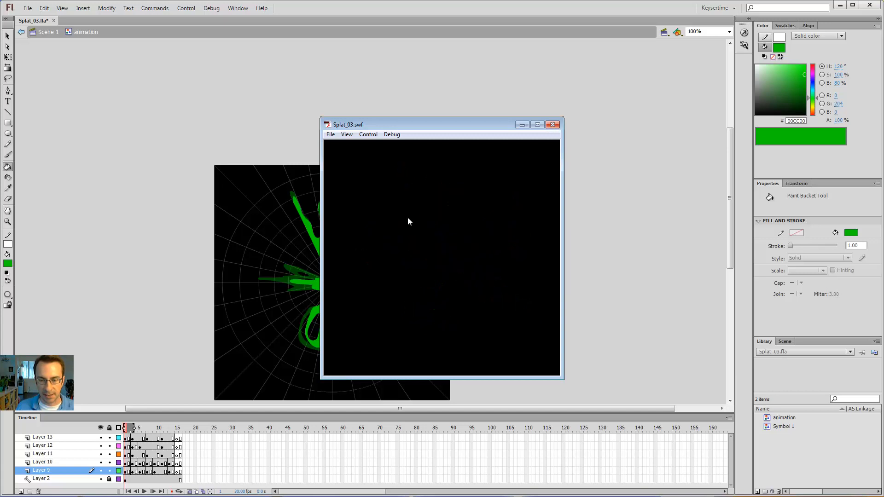
left_click(552, 125)
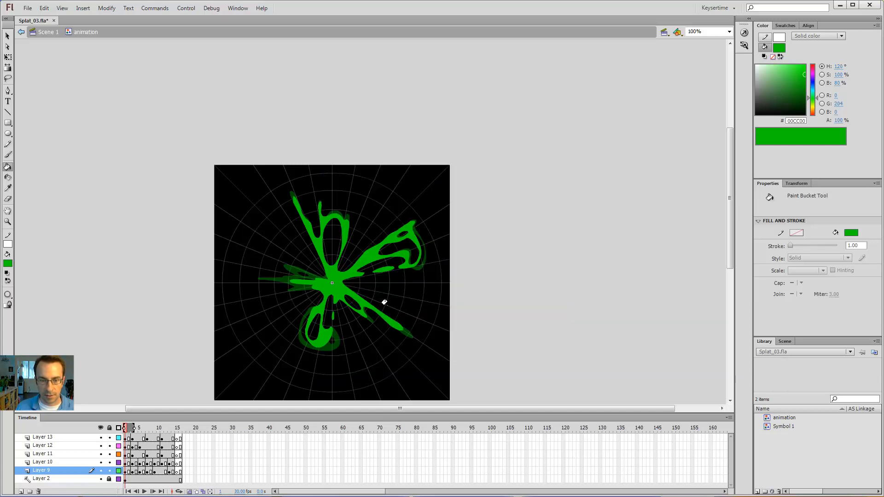
- Shift Layer 12's first keyframes four frames later to start at frame 5, and add a blank keyframe at frame 3
key("v")
left_click(374, 252)
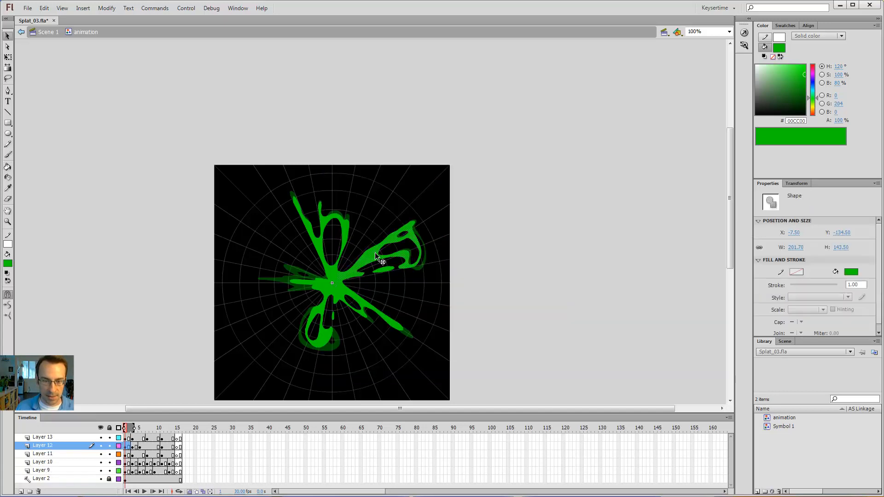
left_click(141, 447)
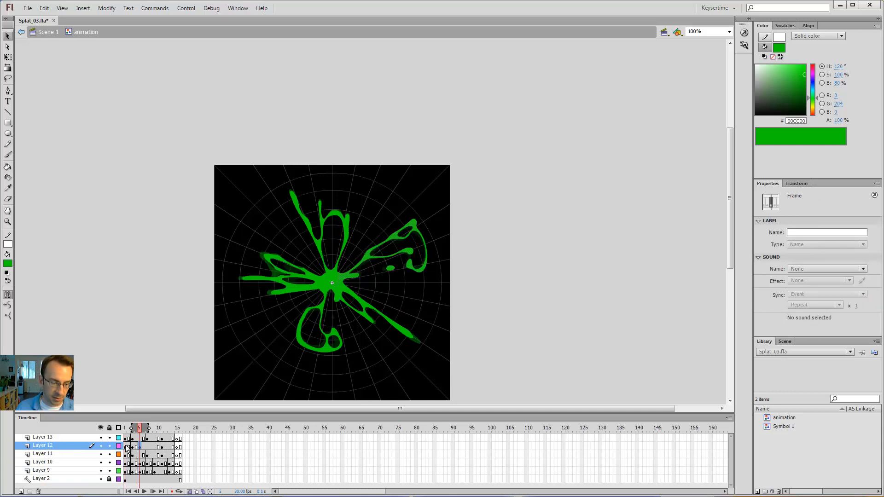
left_click_drag(127, 448, 155, 451)
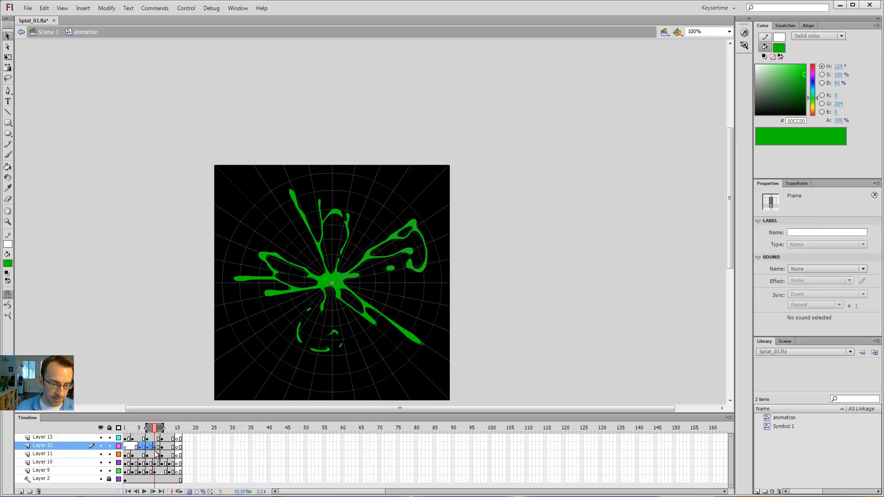
left_click(134, 447)
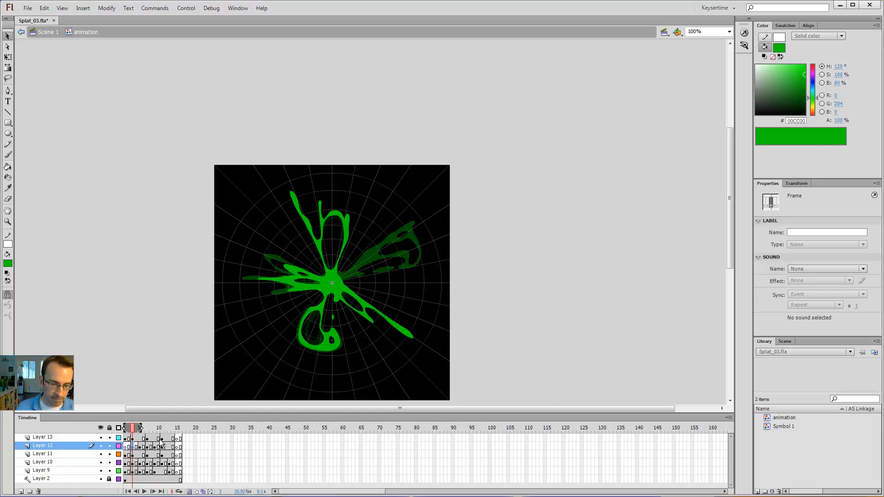
- Paint a half-length upper-right arm with an inner hole on Layer 12's frame 3, and fill it green
key("b")
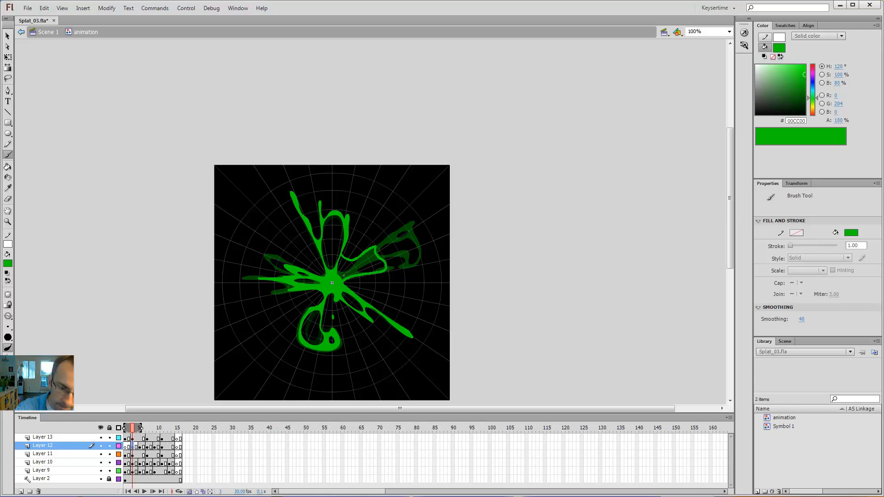
left_click_drag(344, 248, 345, 244)
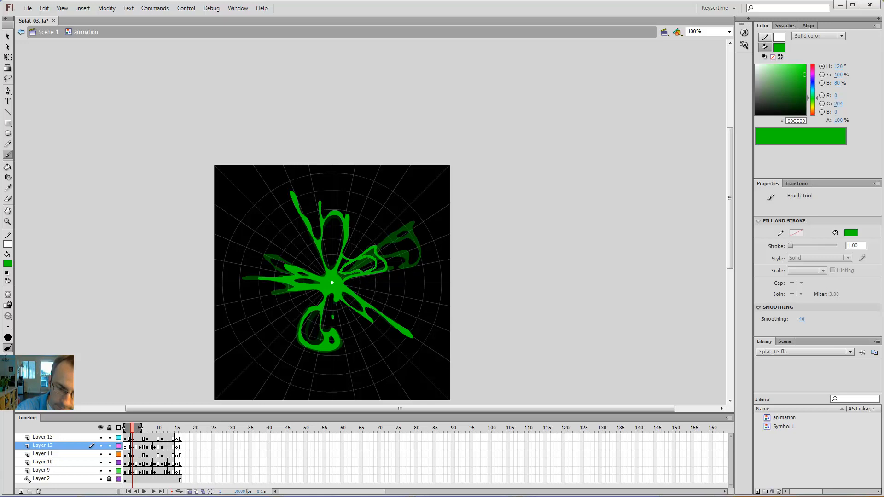
key("k")
left_click(378, 262)
left_click(346, 270)
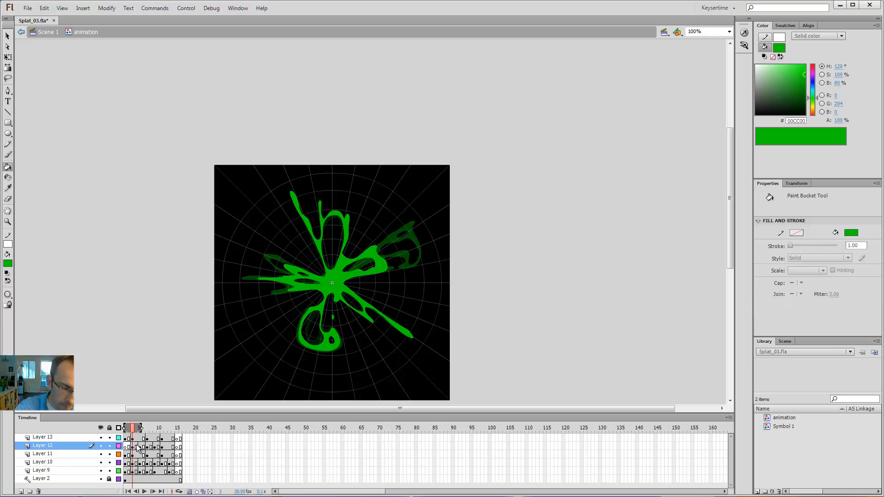
- Paint and fill a small stub of the upper-right arm with a hole on Layer 12's frame 1, and test the movie
key("comma")
key("comma")
key("b")
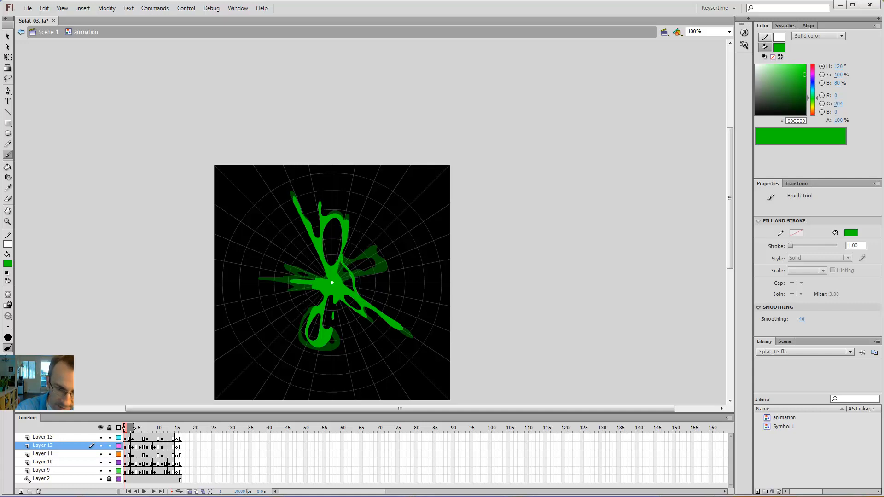
key("k")
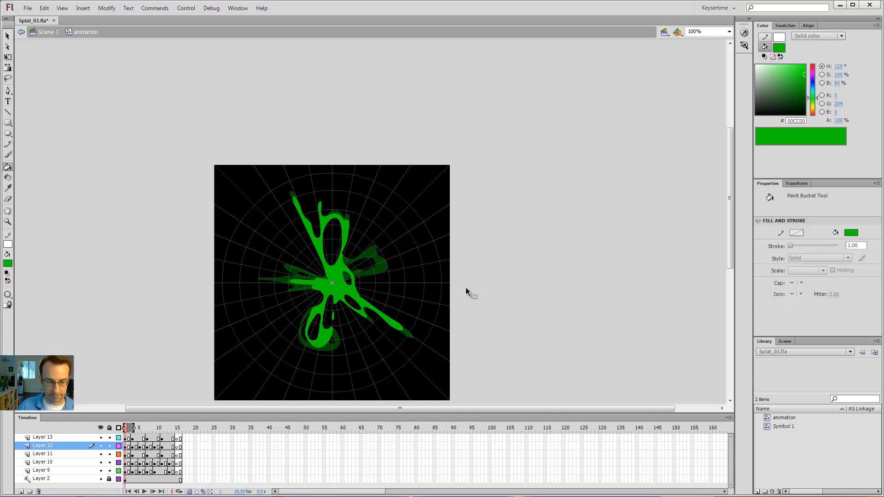
key("ctrl+Return")
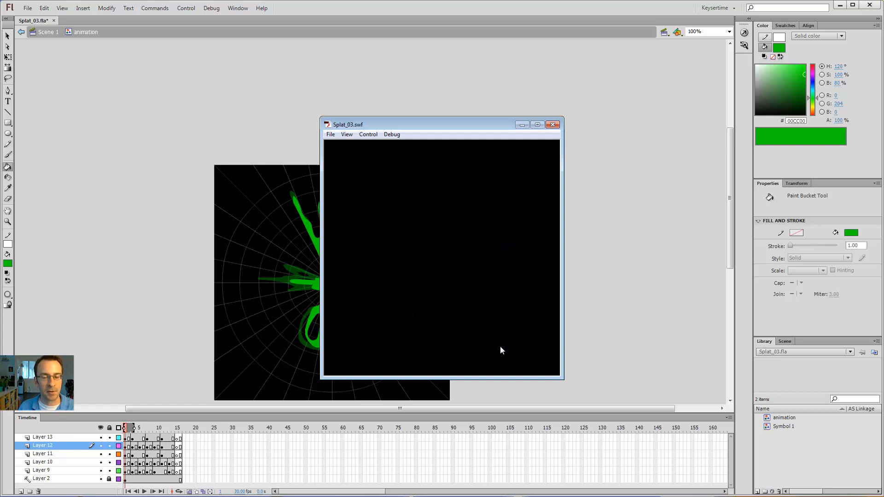
left_click(552, 124)
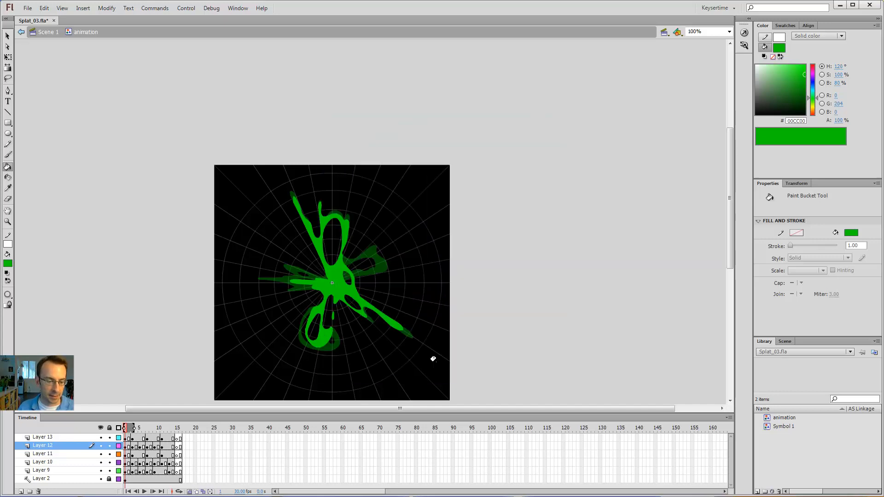
- Insert blank keyframes on Layer 11 at frames 5, 9 and 13 for extra in-between drawings
left_click(139, 454)
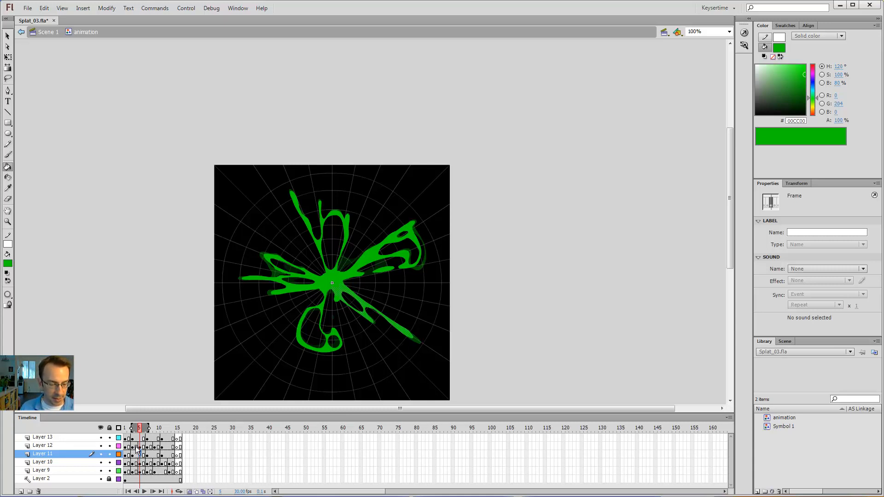
key("F7")
left_click(154, 455)
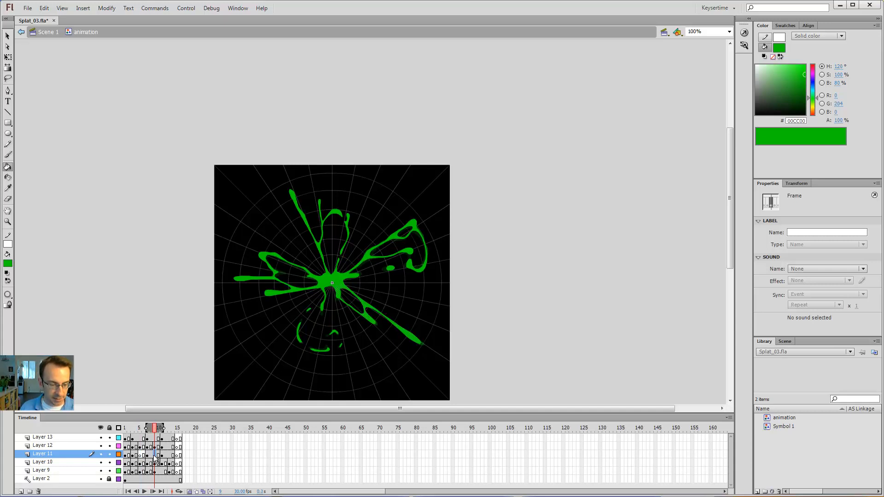
key("F7")
left_click(169, 455)
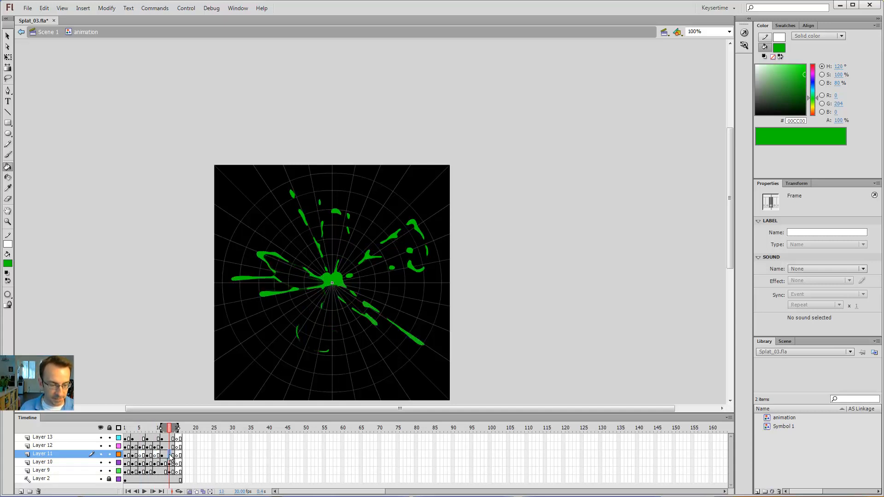
- Paint an oval hole outline for the lower-right arm on Layer 11's frame 5
left_click(139, 455)
left_click_drag(132, 429, 135, 428)
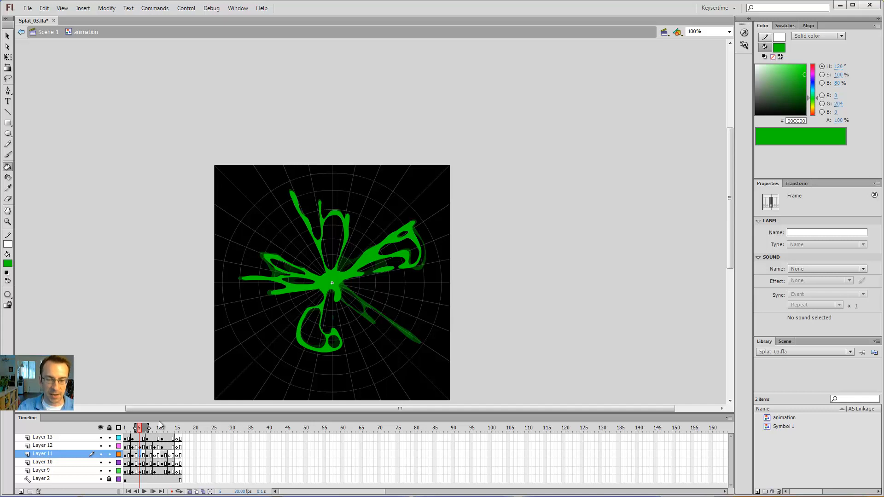
key("z")
left_click(345, 286)
key("b")
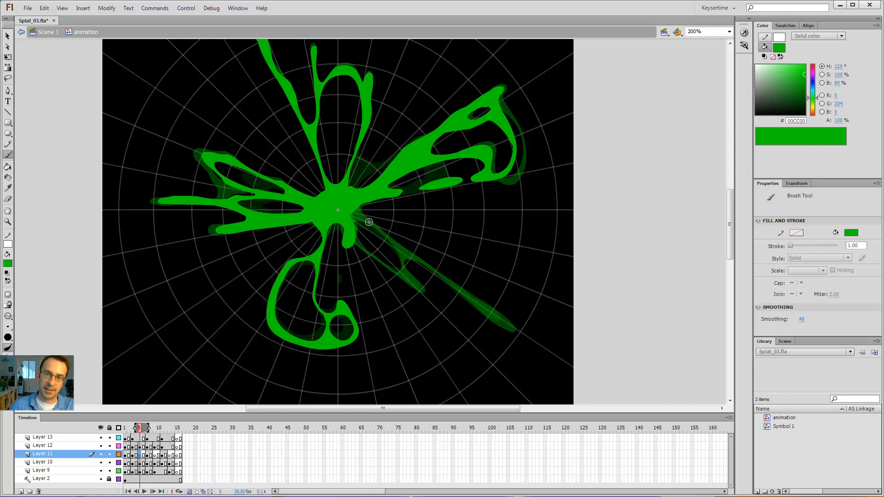
key("e")
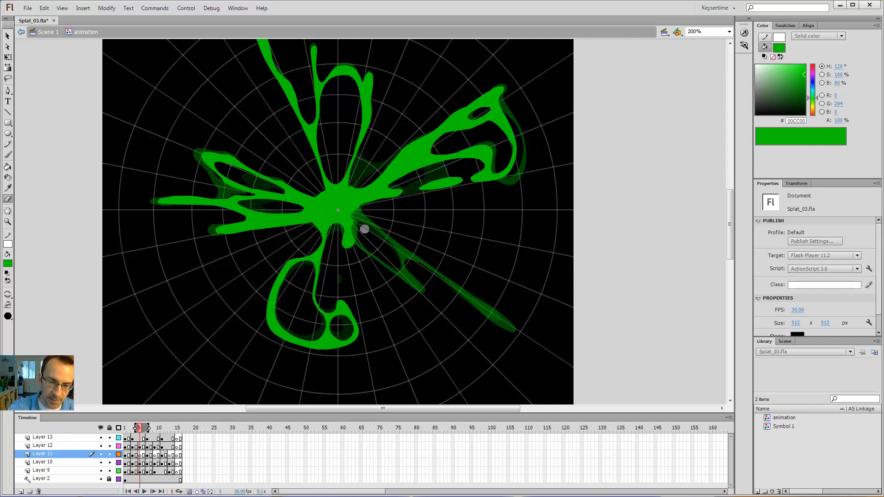
key("b")
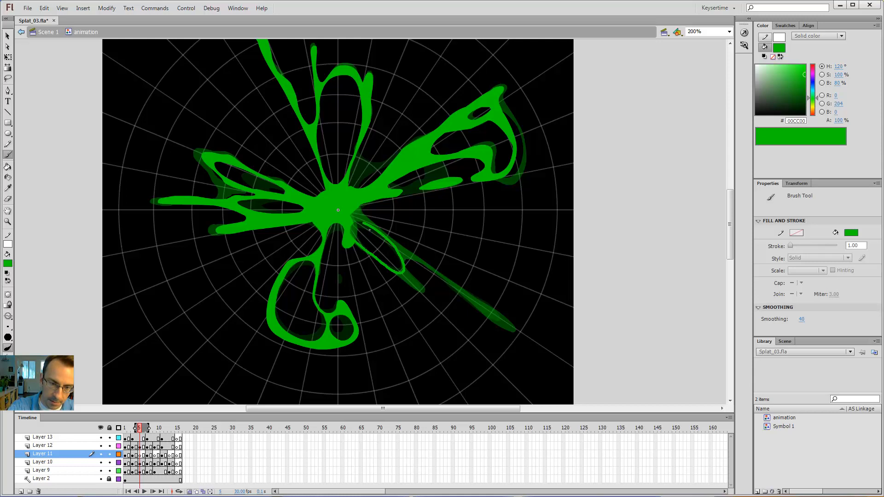
- Hide Layers 13, 12, 10 and 9 so only Layer 11's artwork shows over the grid
key("z")
left_click(385, 235)
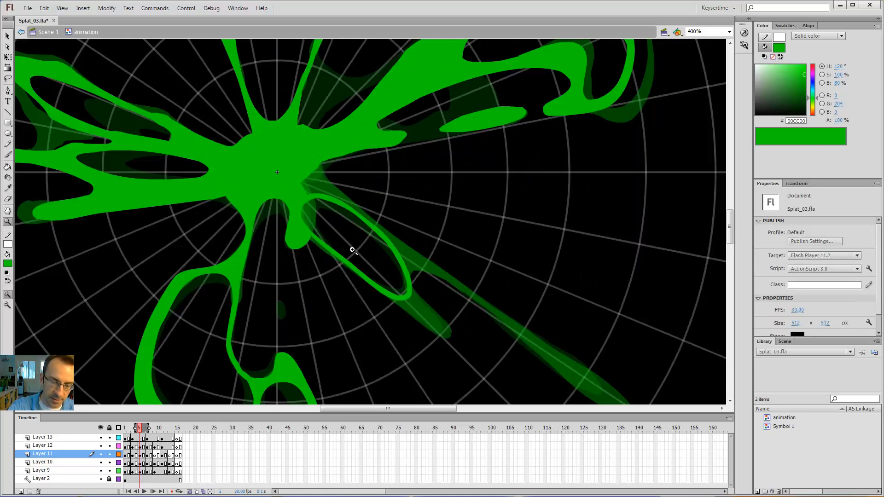
left_click(101, 446)
left_click(100, 437)
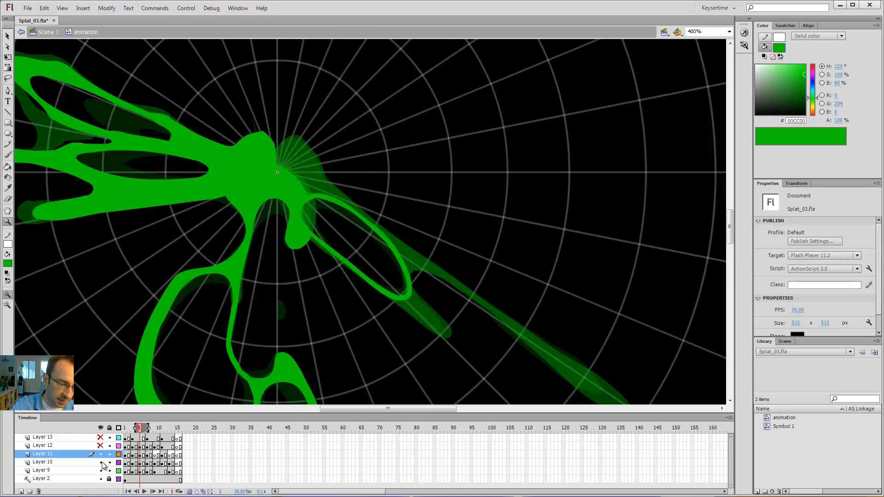
left_click(101, 462)
left_click(100, 471)
- Switch onion skinning to outlines and delete the oval painted on Layer 11's frame 5
key("b")
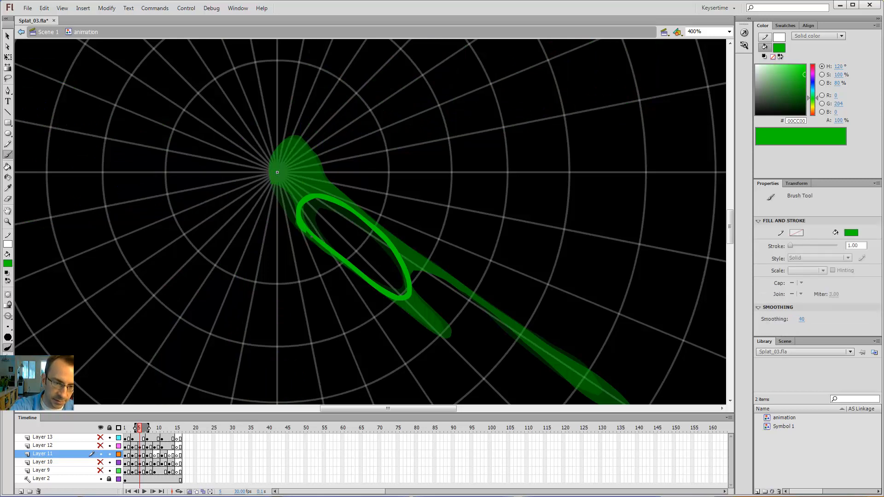
left_click(118, 454)
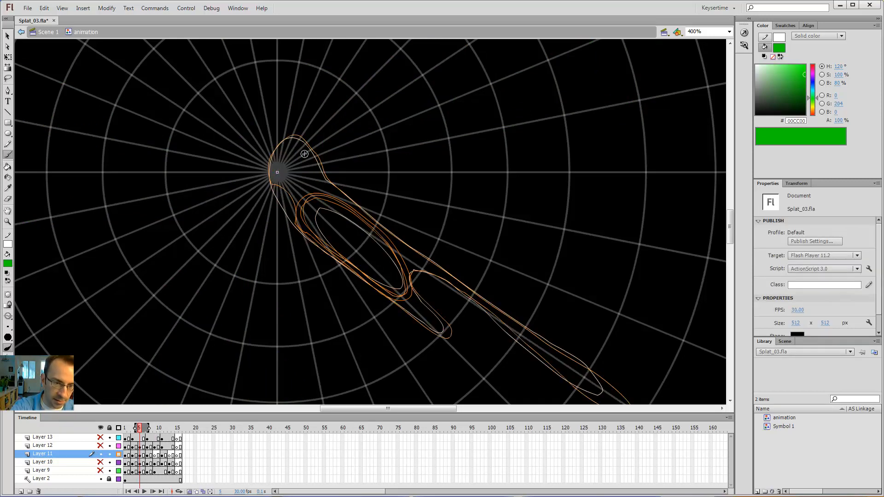
left_click(119, 455)
left_click(196, 491)
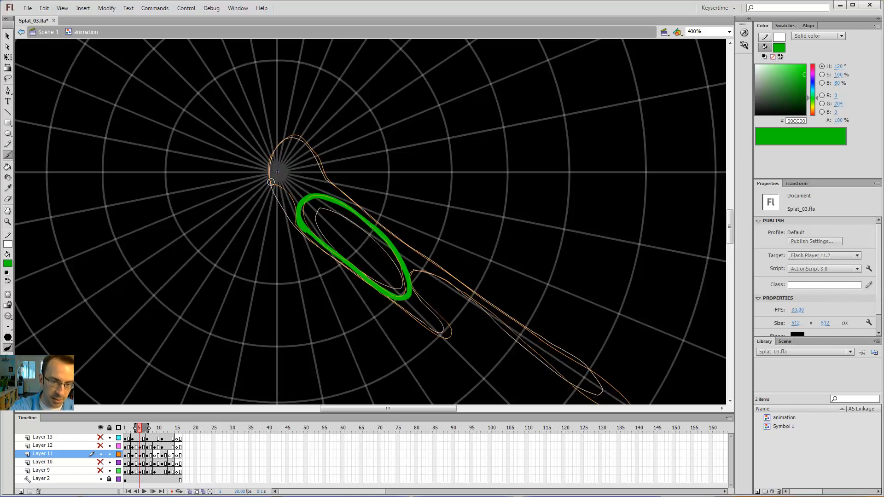
key("v")
left_click(397, 222)
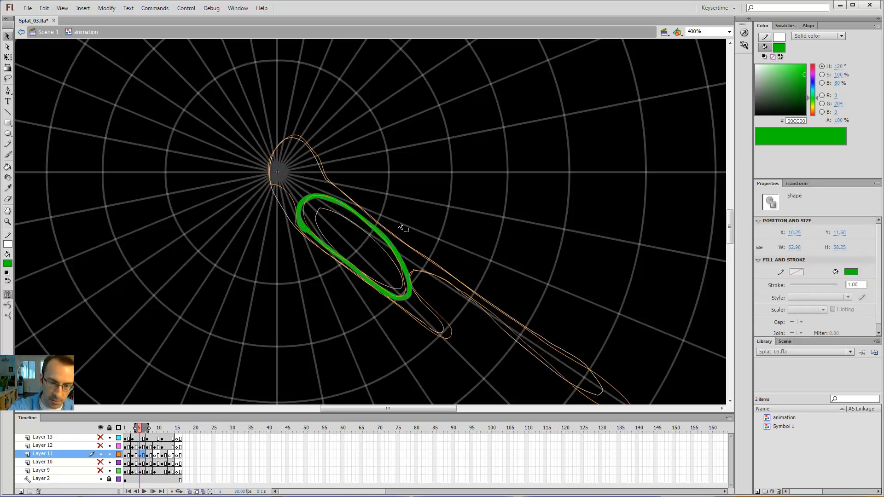
key("Delete")
- Paint a thin closed outline of the arm's oval hole on frame 5, between the neighbouring frames' onion-skin outlines
key("b")
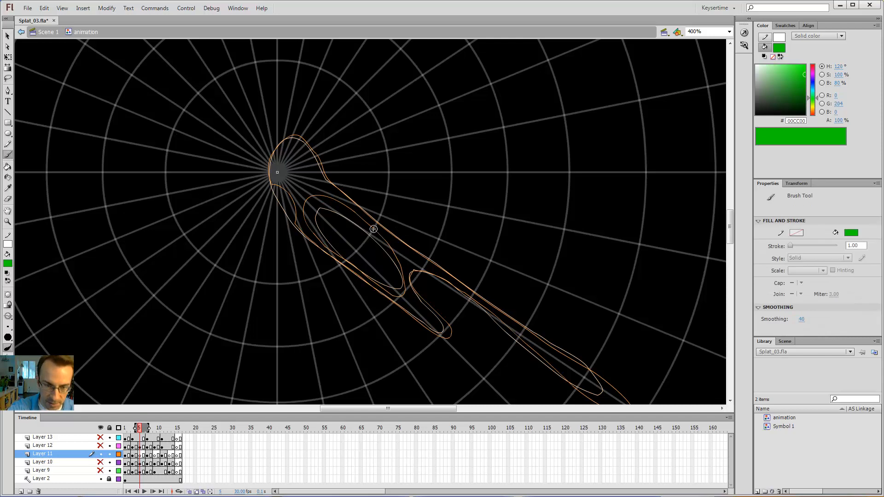
left_click_drag(366, 228, 321, 210)
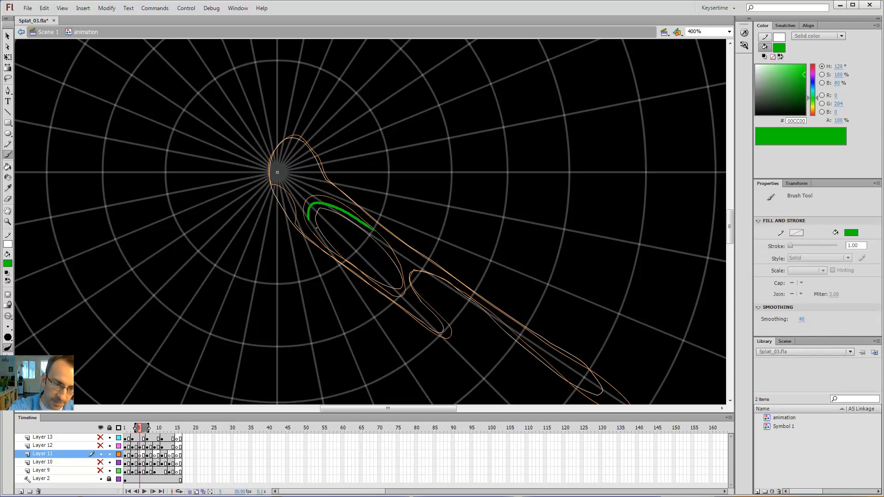
left_click_drag(365, 277, 387, 292)
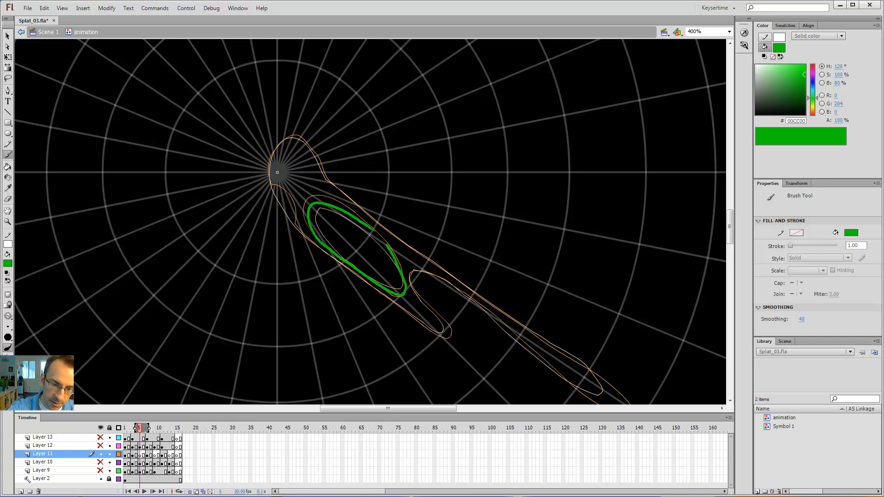
left_click_drag(389, 247, 360, 222)
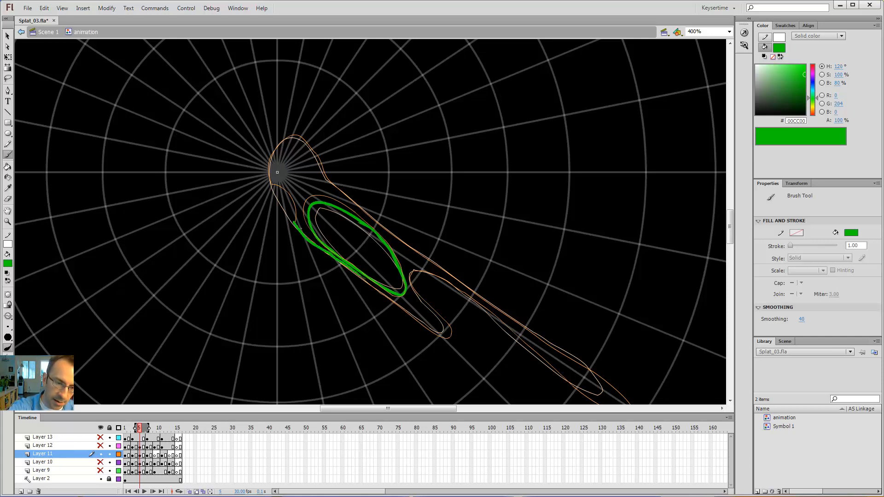
- Paint the outer contour of the lower-right arm with its long and short prongs on frame 5, and fill it green
mouse_move(280, 200)
left_mouse_down()
mouse_move(302, 231)
mouse_move(276, 190)
left_mouse_up()
key("ctrl+z")
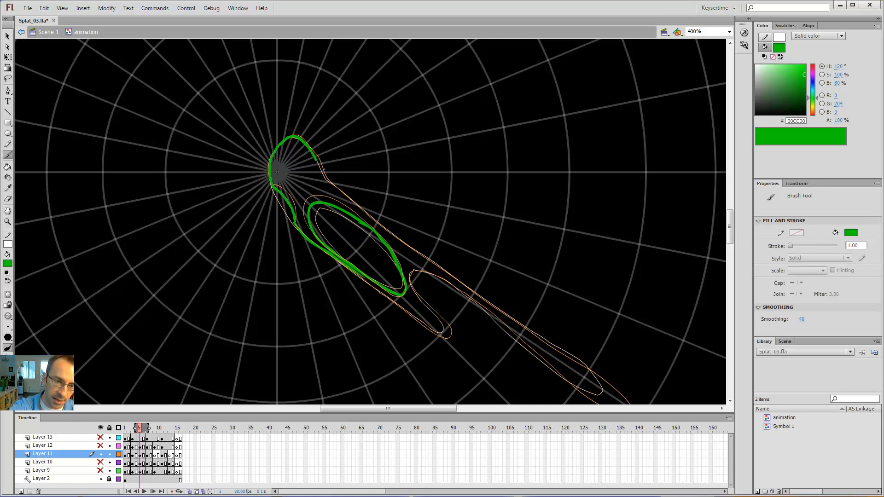
left_click_drag(350, 202, 436, 267)
left_click_drag(487, 288, 336, 211)
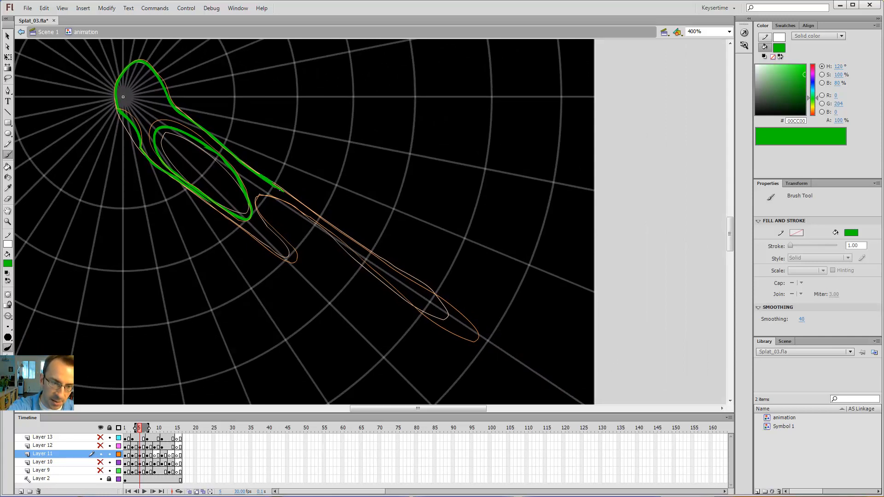
left_click_drag(300, 202, 432, 291)
key("ctrl+z")
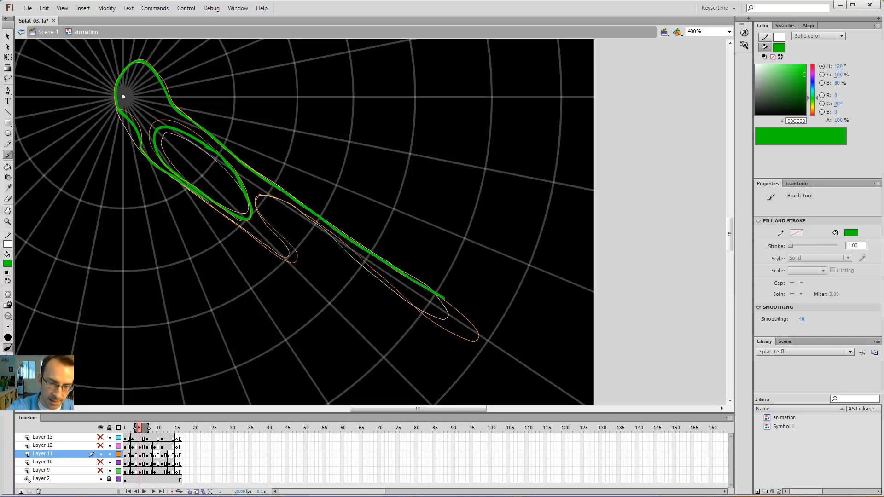
mouse_move(466, 328)
left_mouse_down()
mouse_move(325, 229)
mouse_move(264, 203)
mouse_move(257, 209)
mouse_move(298, 254)
left_mouse_up()
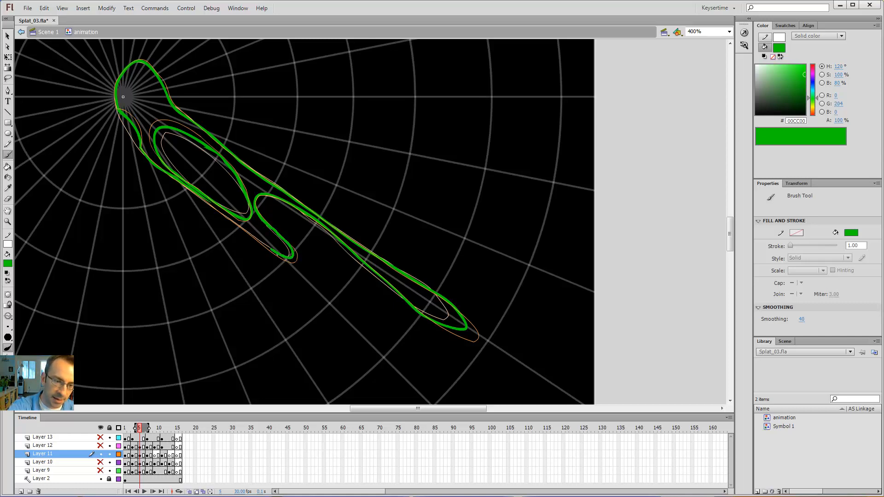
left_click_drag(236, 224, 216, 211)
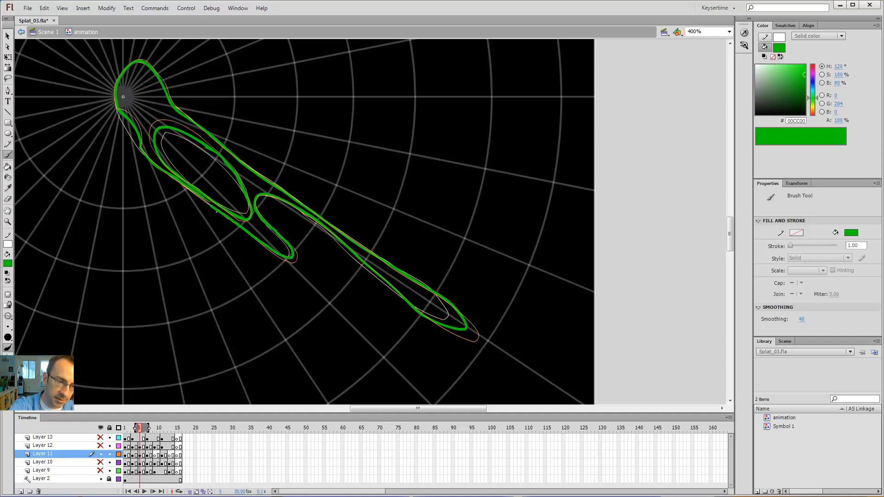
key("k")
left_click(236, 211)
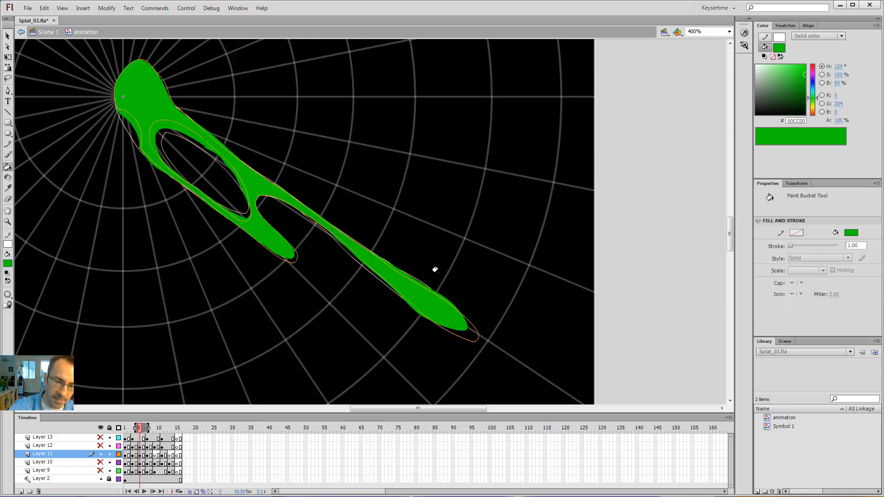
- On Layer 11's frame 9, paint the outline of the detached forked middle fragment of the arm and fill it green
key("period")
key("period")
key("period")
key("period")
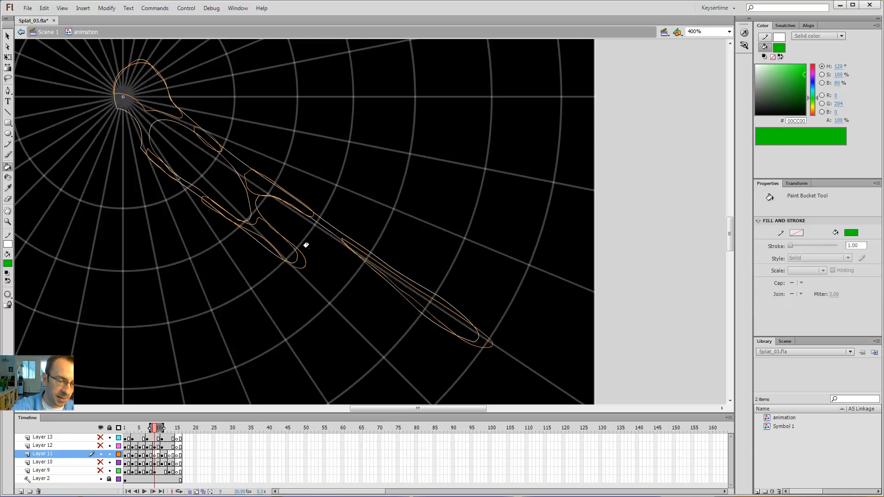
key("b")
mouse_move(272, 184)
left_mouse_down()
mouse_move(236, 161)
mouse_move(251, 184)
left_mouse_up()
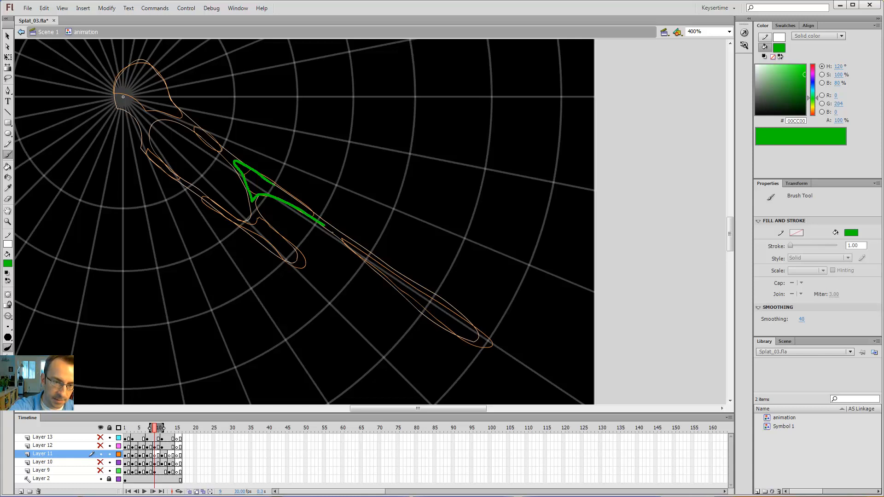
key("k")
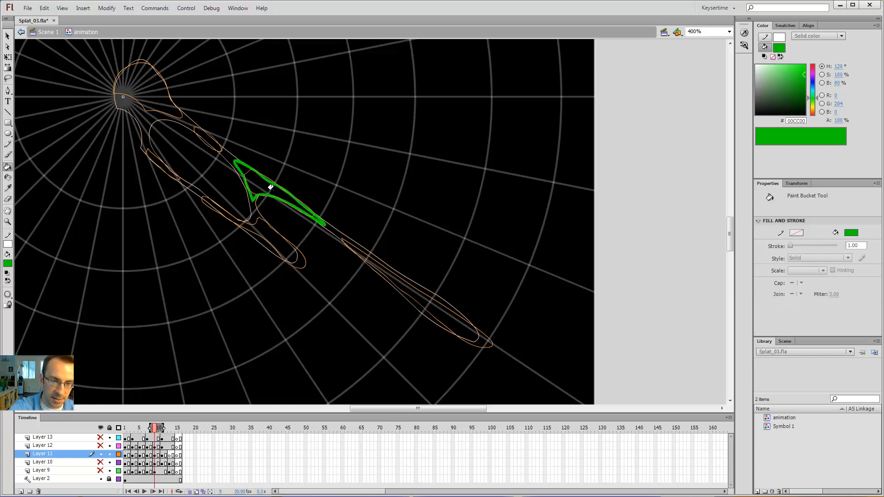
left_click(271, 184)
- Paint and fill the central blob on frame 9 with a tapering upper strand and a small point on its lower edge
key("e")
key("b")
left_click_drag(215, 142, 229, 159)
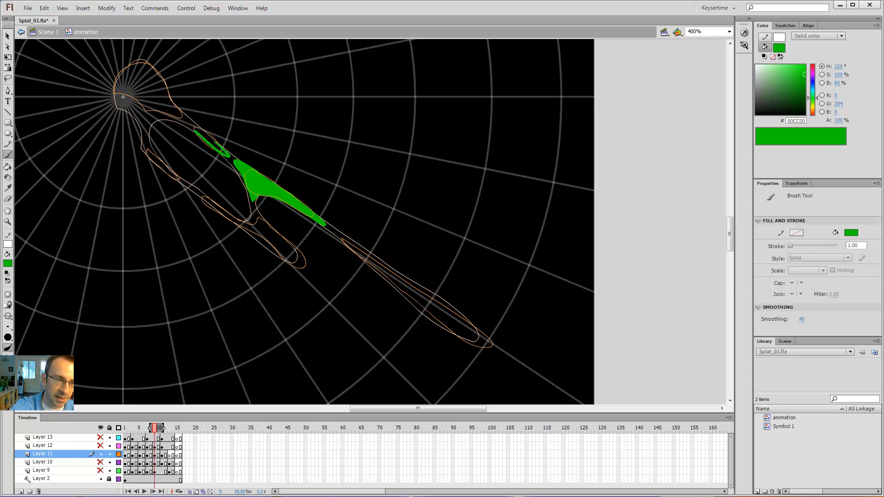
left_click_drag(159, 114, 141, 116)
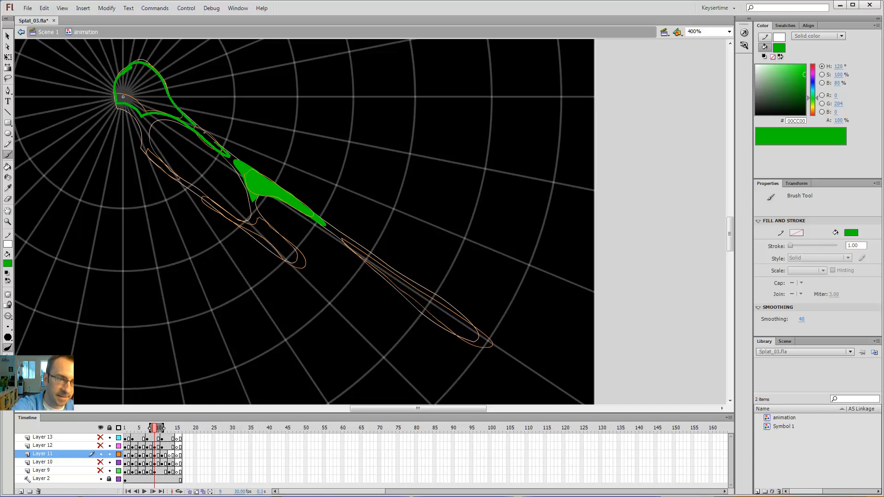
left_click_drag(215, 142, 220, 148)
key("k")
left_click(179, 114)
key("b")
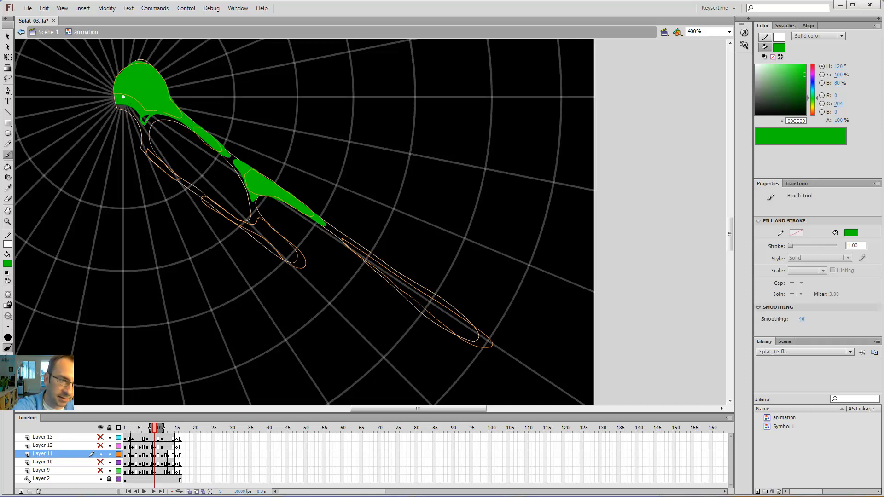
key("k")
left_click(145, 117)
- Paint a thin curved strand along the lower side of the arm's hole on frame 9, and fill it green
key("b")
left_click_drag(146, 134, 156, 158)
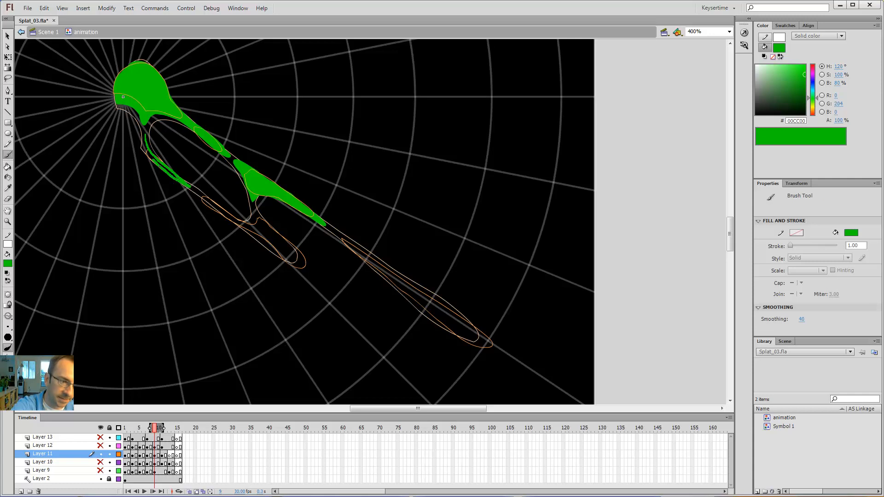
left_click_drag(152, 144, 152, 155)
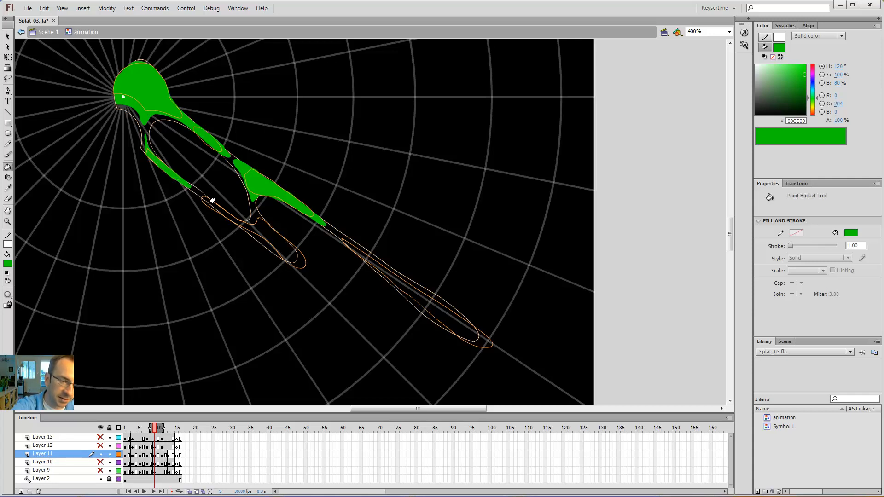
- Try painting a finer outline for the narrow fragment beyond the lower strand on frame 9, and undo it
key("z")
left_click(217, 197)
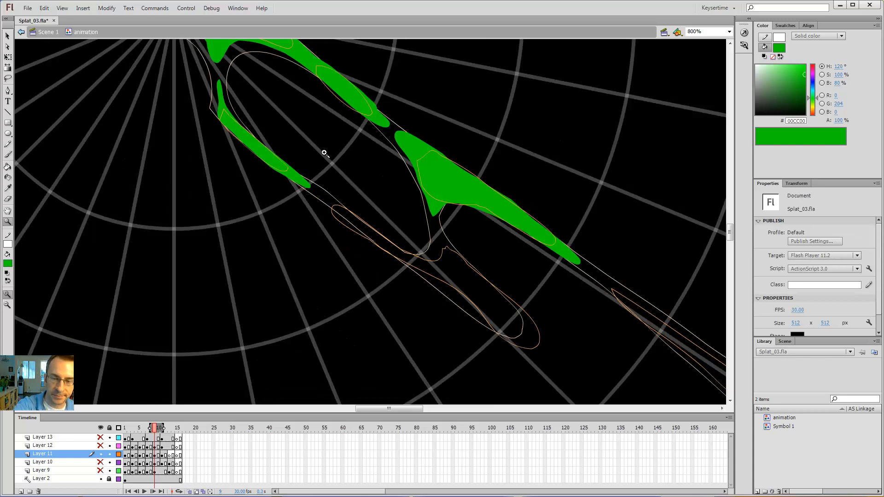
left_click(328, 155)
left_click(346, 198)
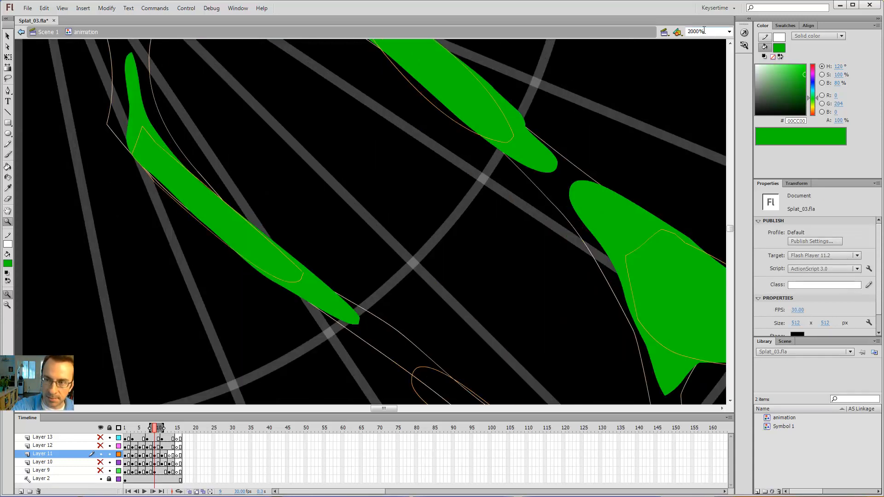
left_click_drag(432, 335, 259, 147)
key("b")
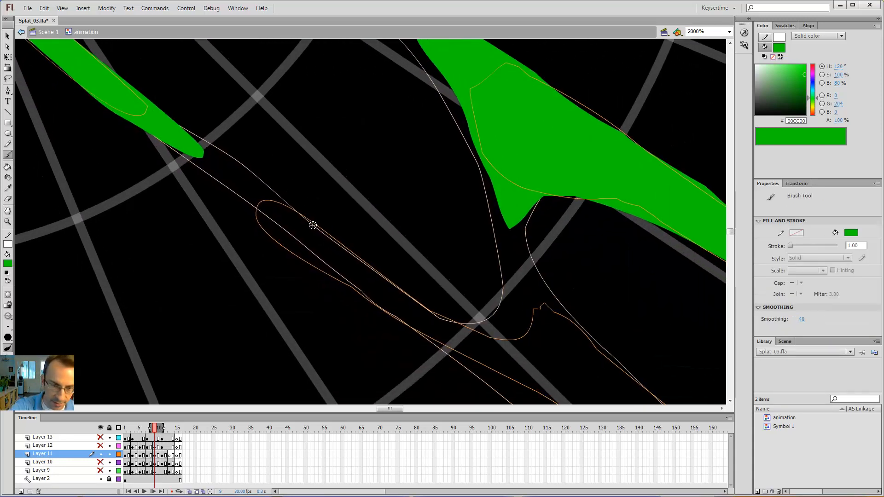
mouse_move(312, 226)
left_mouse_down()
mouse_move(235, 183)
mouse_move(258, 217)
mouse_move(313, 257)
mouse_move(375, 299)
mouse_move(387, 288)
left_mouse_up()
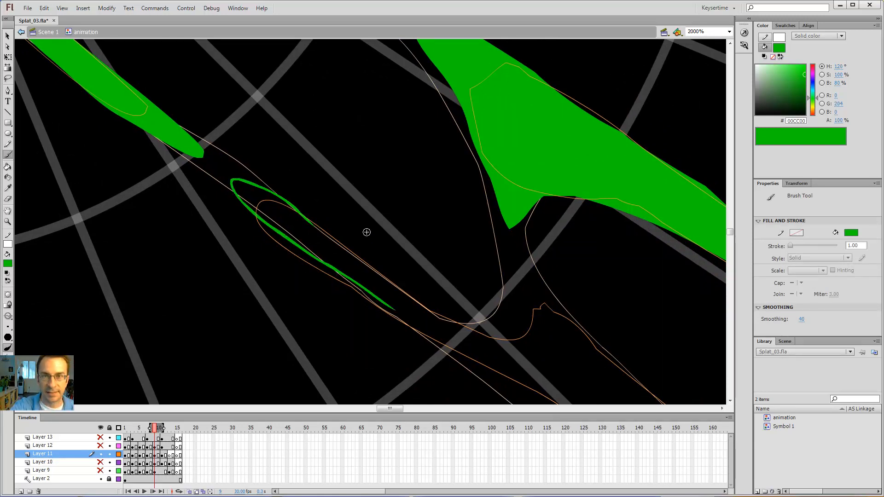
key("ctrl+minus")
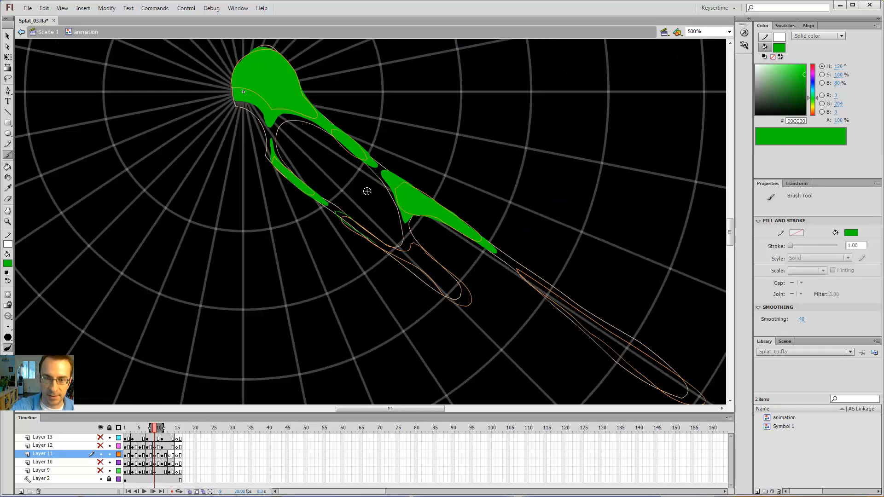
key("ctrl+minus")
key("ctrl+z")
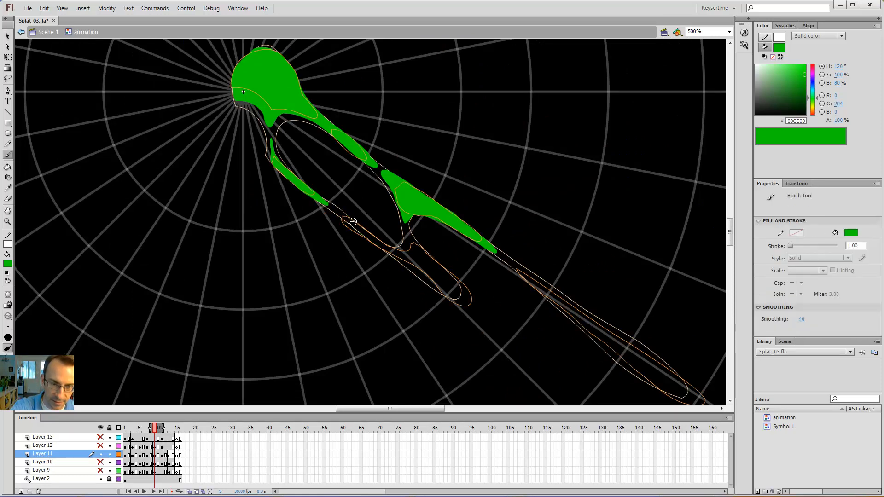
- On Layer 11's frame 9, paint the outline of the forked lower fragment with its narrow inner strand and rounded outer end, and fill it green
left_click_drag(346, 217, 352, 223)
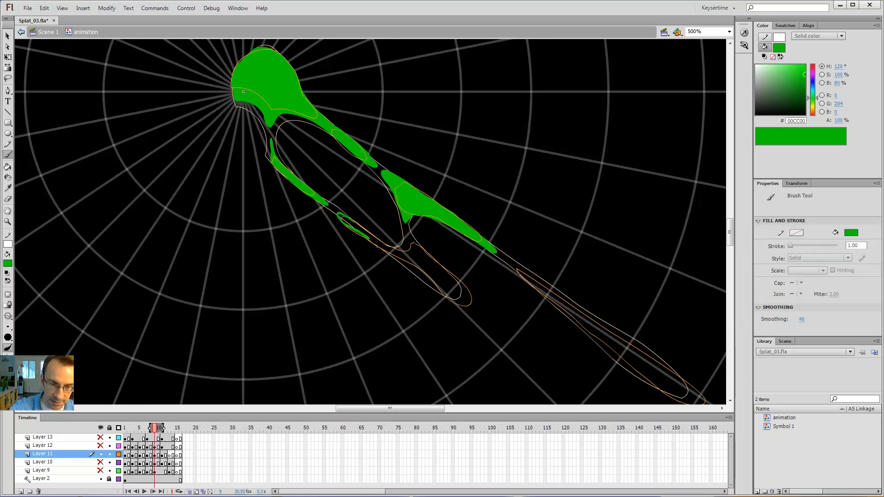
left_click_drag(395, 258, 420, 277)
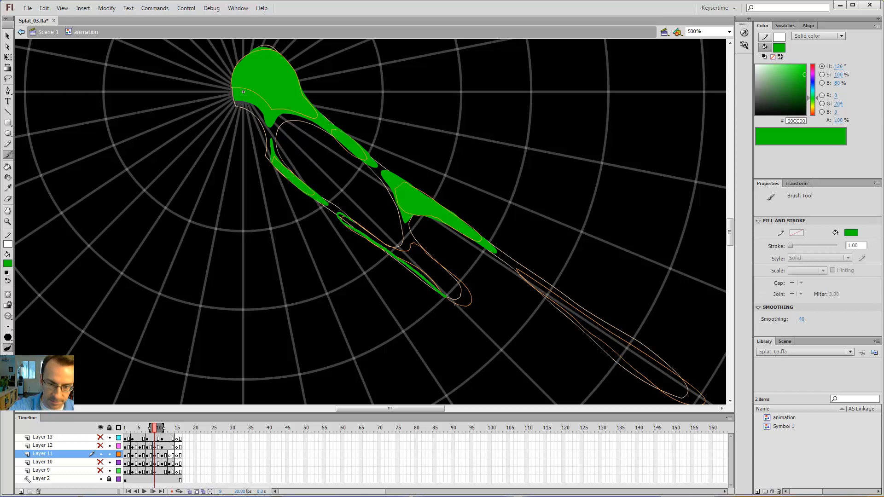
left_click_drag(455, 278, 431, 257)
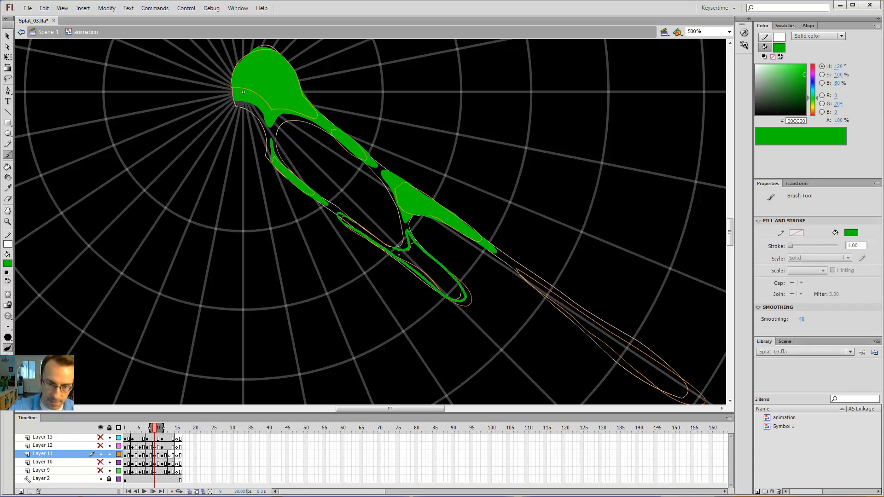
left_click_drag(367, 233, 354, 222)
key("k")
left_click(416, 261)
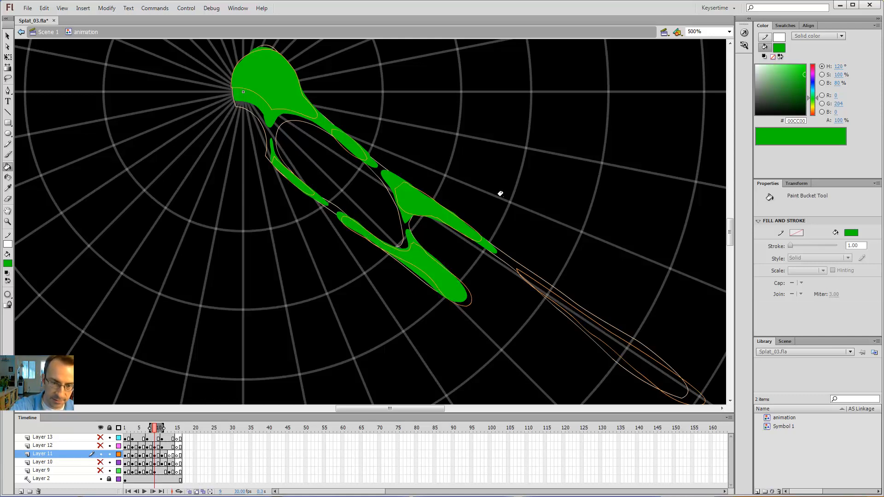
- Paint the arm's long tapering outermost fragment on frame 9, ending in a rounded tip, and fill it green
left_click_drag(589, 285, 300, 180)
key("b")
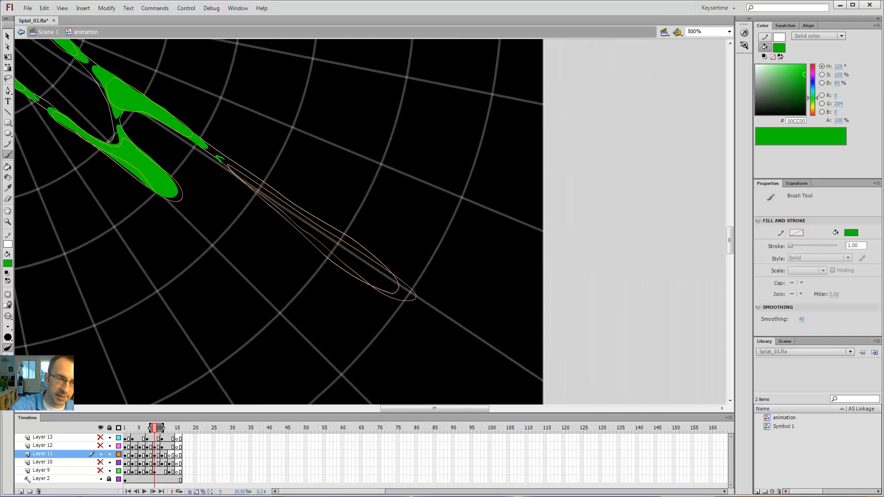
left_click_drag(244, 182, 387, 298)
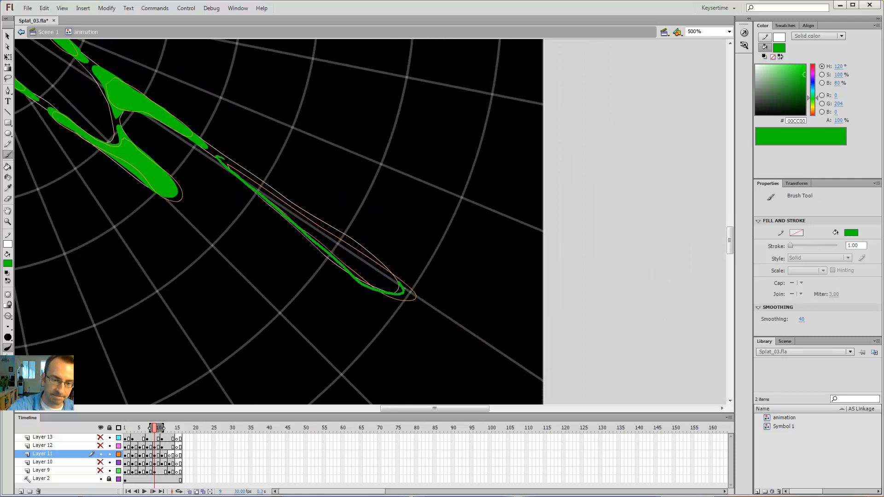
left_click_drag(381, 263, 227, 161)
key("k")
left_click(297, 222)
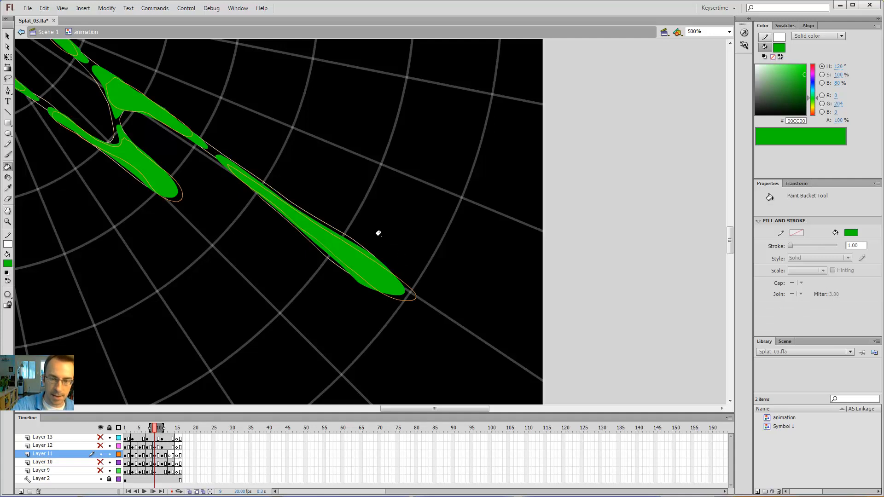
key("v")
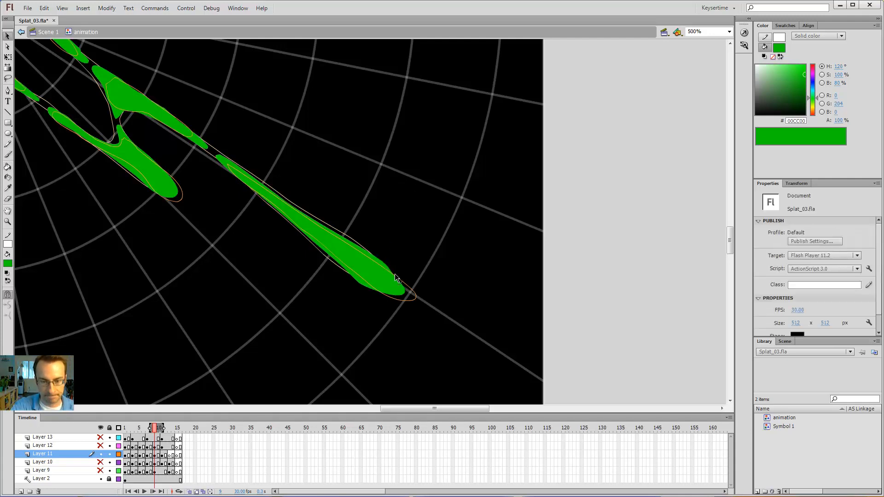
- On Layer 11's frame 13, paint and fill a short remnant at the outer end of the long tip fragment's onion skin outline
key("ctrl+minus")
left_click_drag(321, 142, 373, 153, "space")
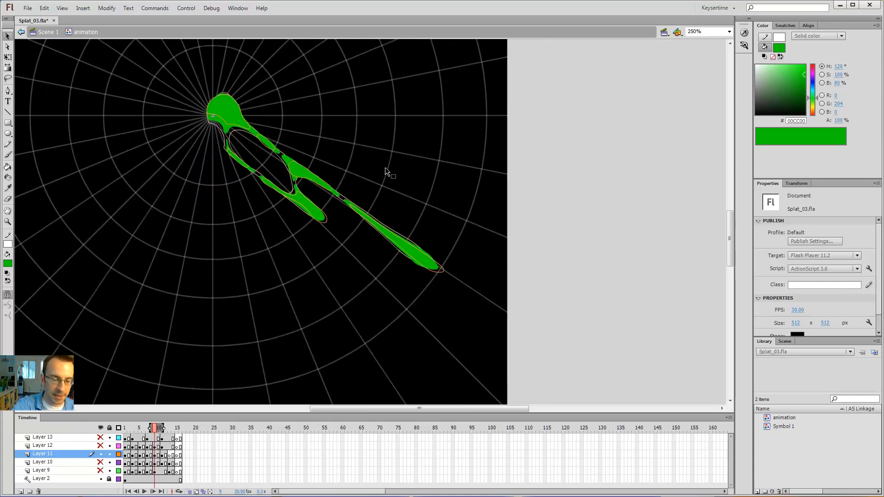
key("period")
key("period")
key("period")
key("period")
key("b")
mouse_move(441, 270)
left_mouse_down()
mouse_move(420, 256)
mouse_move(432, 273)
mouse_move(440, 268)
left_mouse_up()
key("k")
left_click(424, 260)
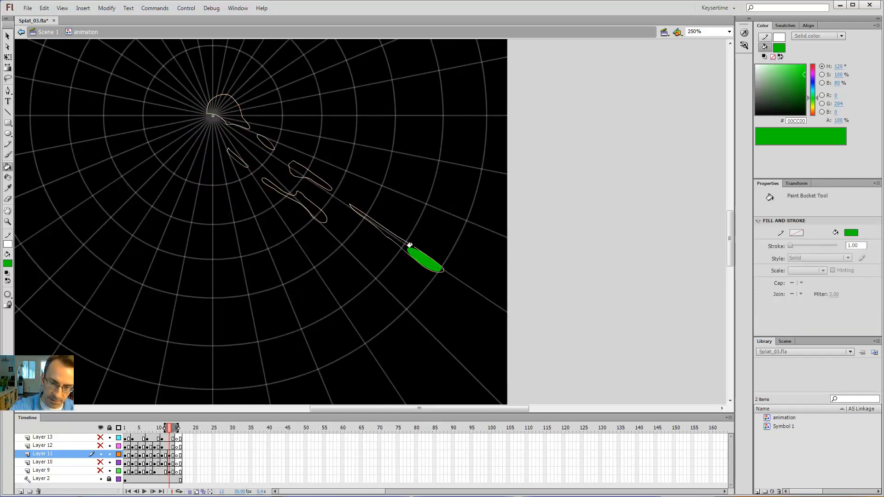
- Paint and fill a shrunken remnant at the outer end of the forked lower fragment on frame 13, after comparing neighbouring frames
key("b")
key("comma")
key("comma")
key("period")
key("period")
left_click_drag(313, 205, 328, 220)
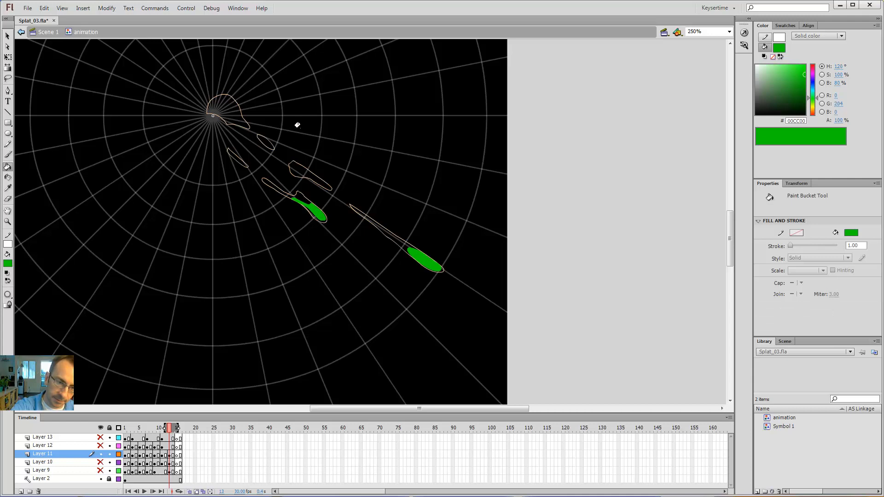
- Erase a notch into the upper edge of frame 13's lower fragment, and paint and fill a small point beside it
key("z")
left_click(311, 205)
left_click(344, 199)
key("e")
mouse_move(389, 255)
left_mouse_down()
mouse_move(425, 283)
mouse_move(423, 277)
left_mouse_up()
key("b")
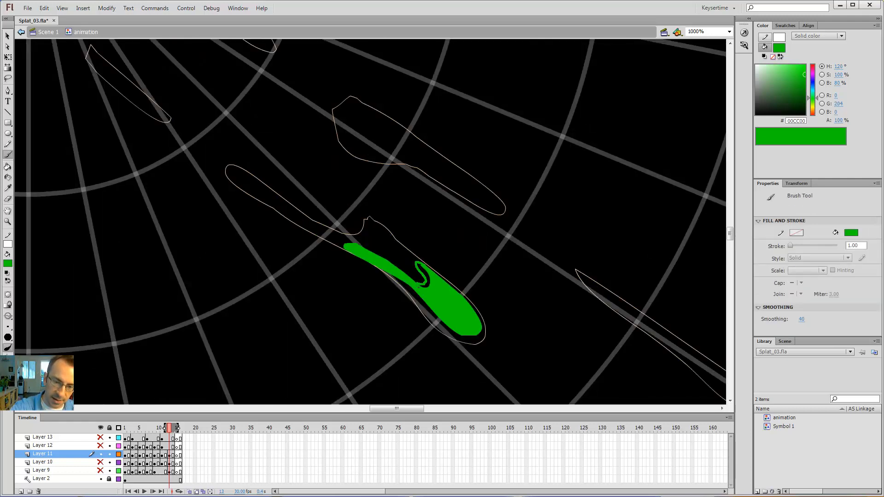
key("k")
left_click(419, 267)
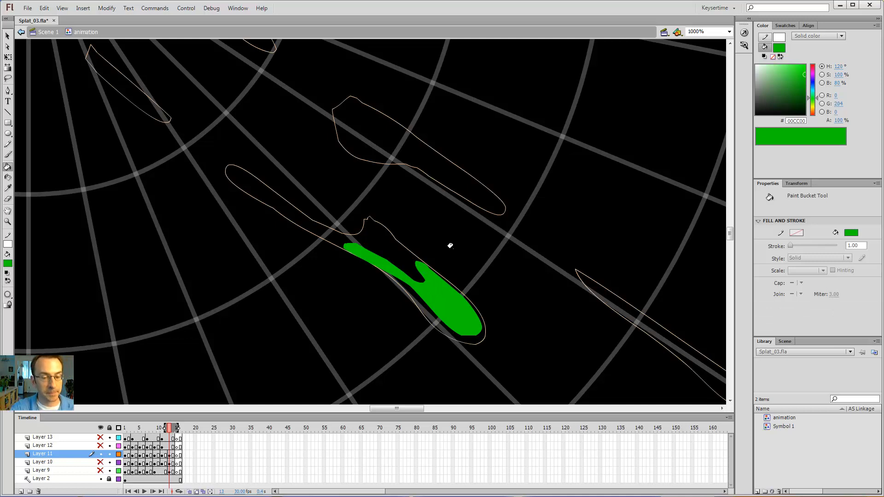
- Erase the small point on frame 13's lower fragment, smoothing its upper edge into a shallow dip
key("b")
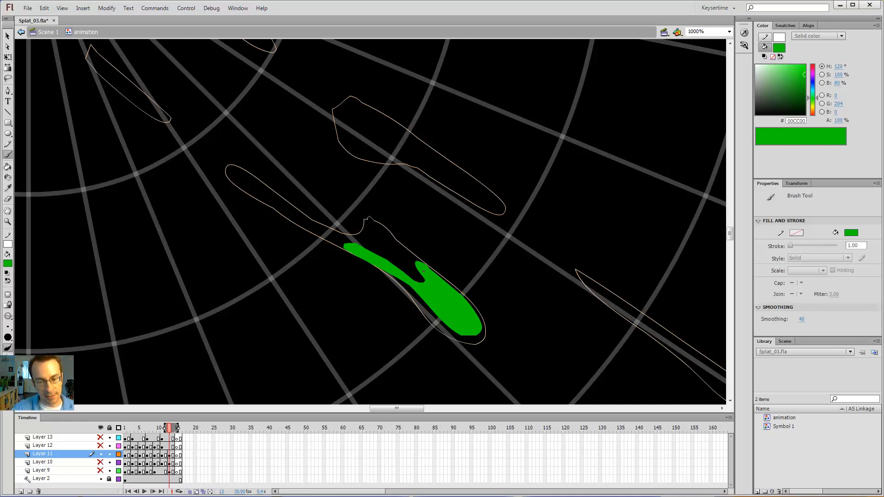
key("e")
mouse_move(404, 253)
left_mouse_down()
mouse_move(446, 276)
mouse_move(413, 256)
left_mouse_up()
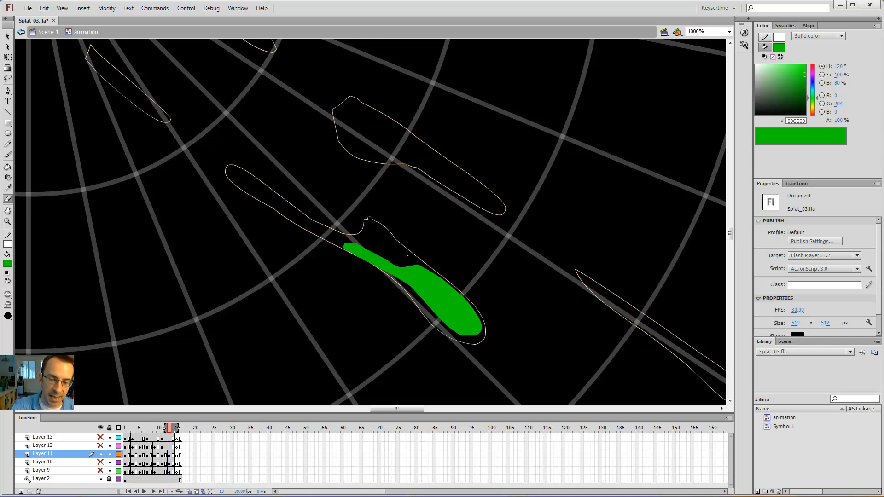
left_click_drag(410, 258, 419, 260)
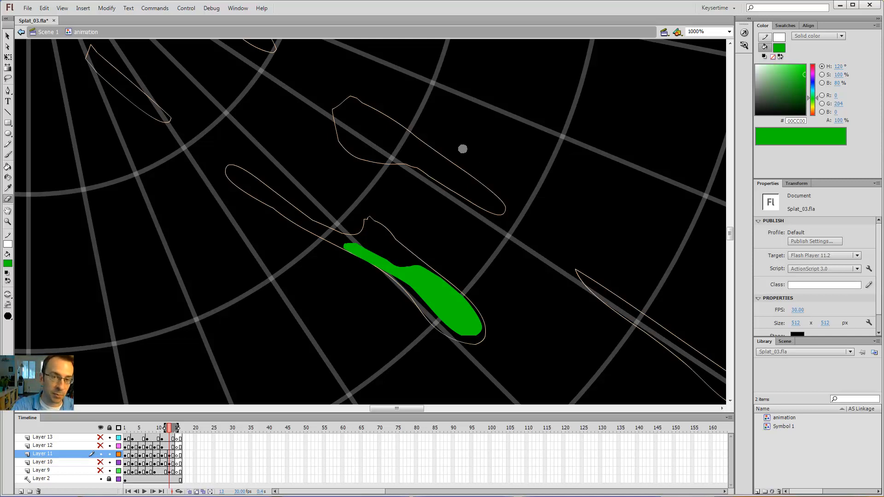
- On frame 13, paint smaller remnants inside the two upper arm fragments, and outline and fill a reduced central blob
key("ctrl+minus")
key("b")
key("ctrl+minus")
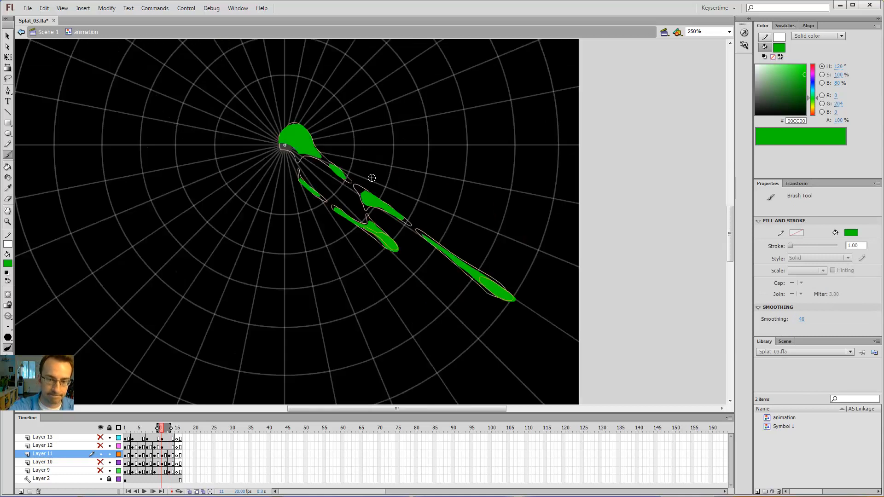
left_click_drag(388, 210, 366, 196)
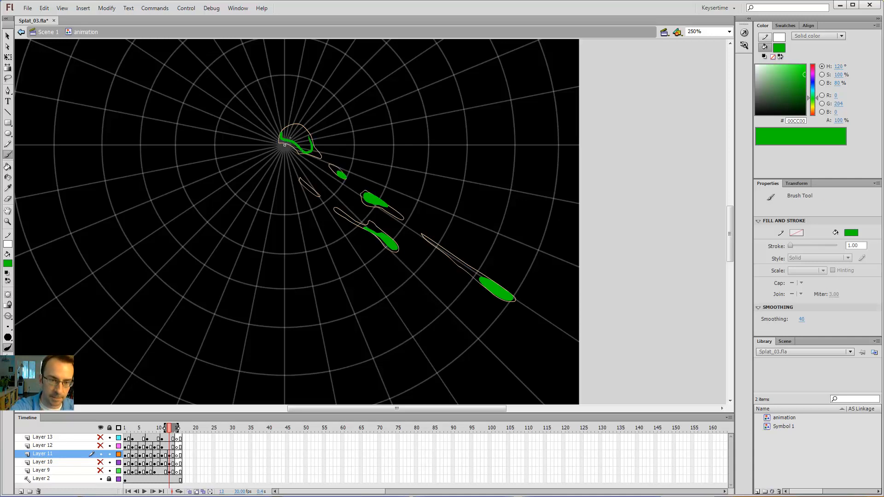
key("k")
left_click(294, 138)
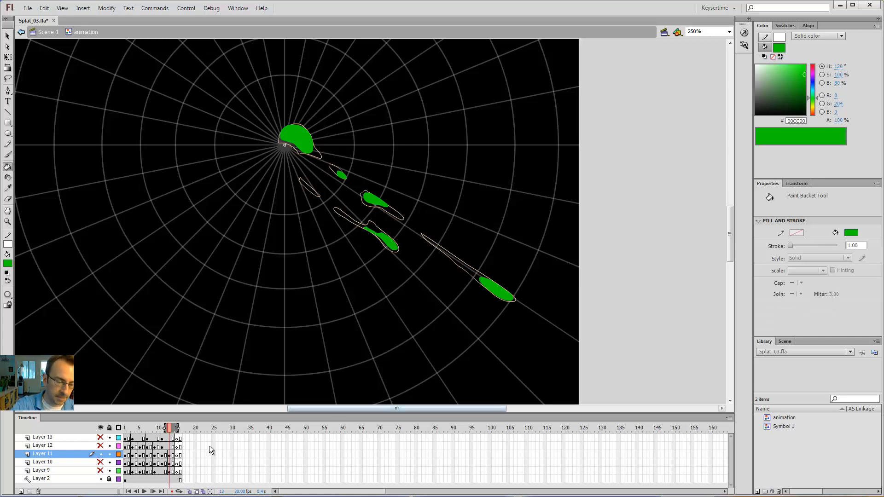
- Show the hidden Layers 9, 10, 12 and 13, and turn off onion skin outlines while reviewing the frames around 9
left_click_drag(100, 438, 100, 471)
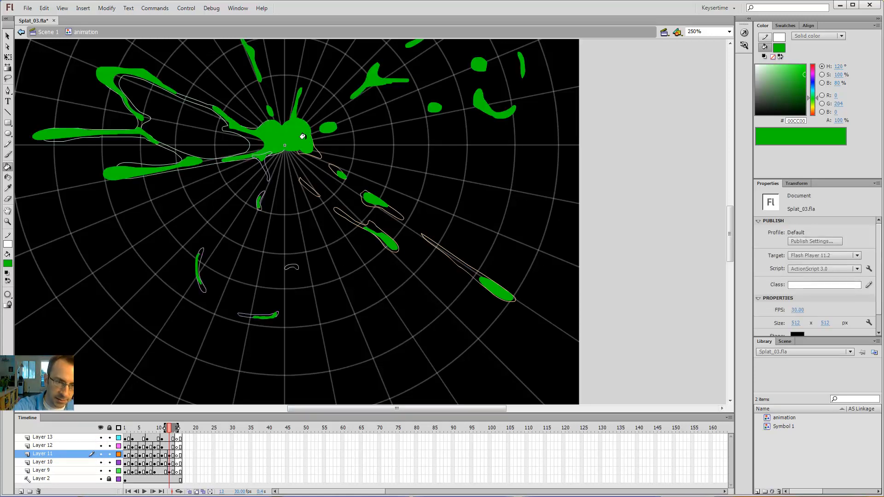
key("comma")
key("comma")
key("comma")
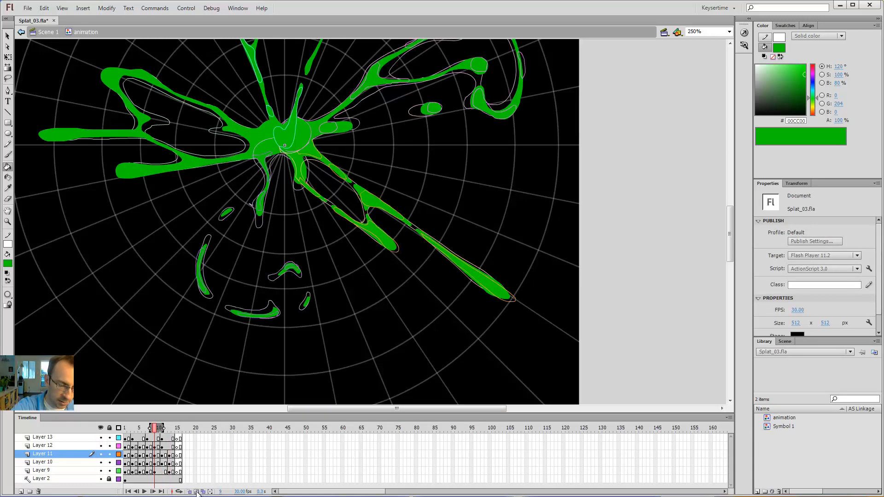
key("comma")
key("period")
key("period")
key("comma")
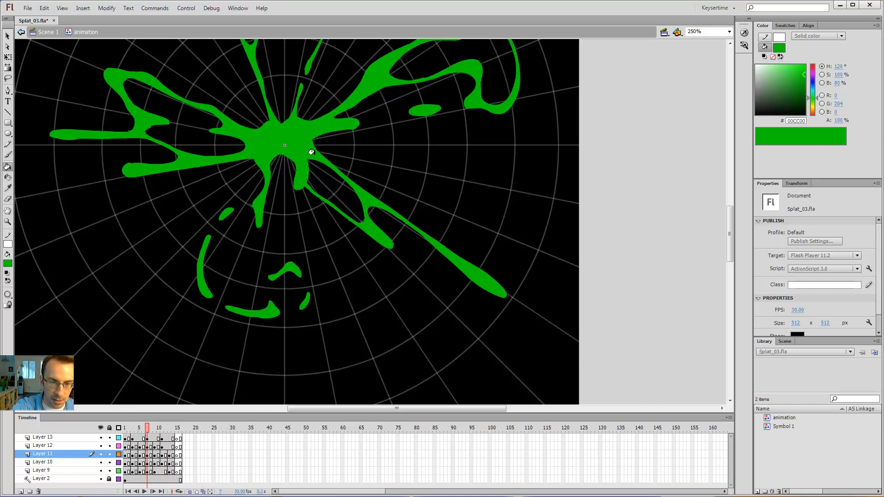
- Check the earlier frames, and erase the inner side of the thick lobe beside the lower-right arm's hole on frame 7 to slim it
key("comma")
key("comma")
key("comma")
key("comma")
key("comma")
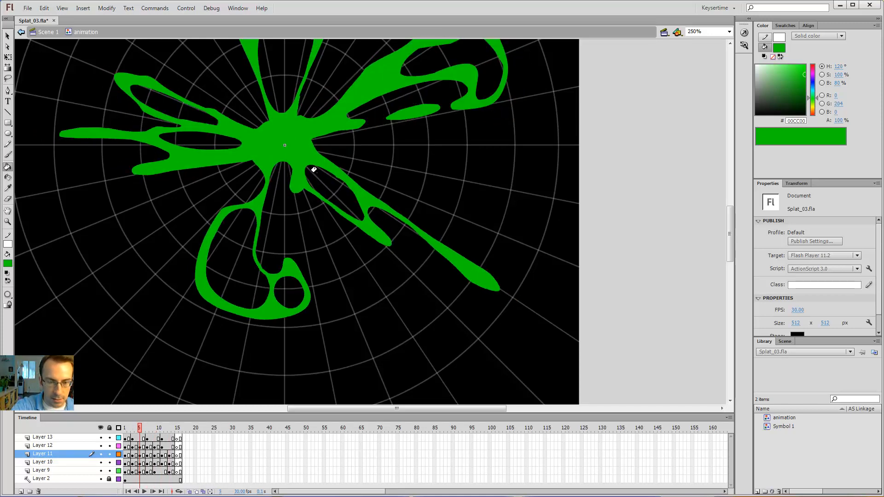
key("e")
key("period")
key("period")
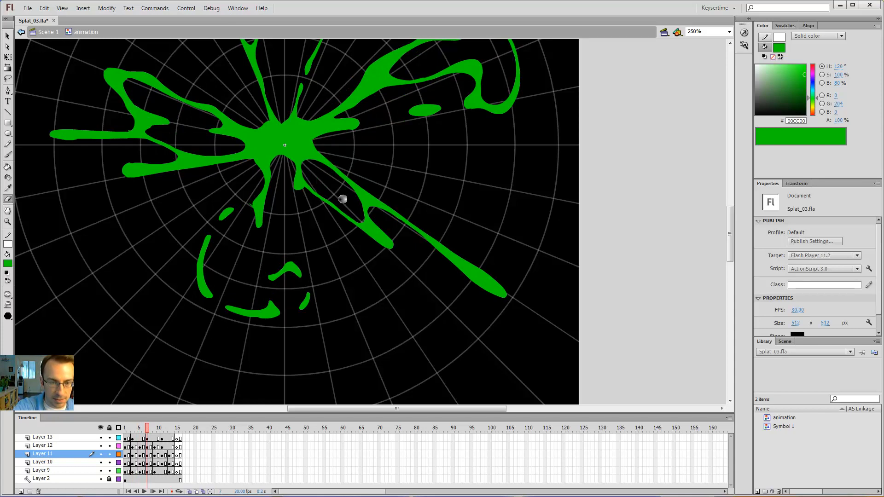
key("period")
key("period")
left_click_drag(309, 181, 304, 161)
key("period")
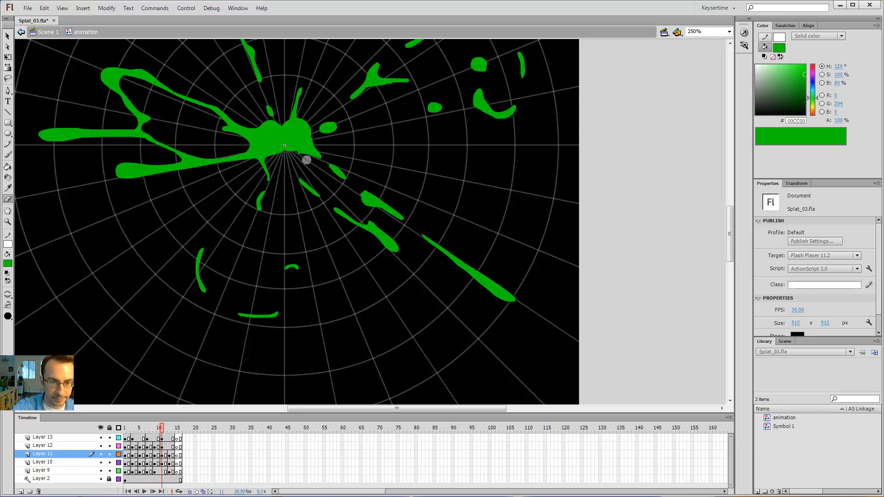
- Compare frames 9 and 11, and paint a rounded extension on the inner end of the small lower fragment on Layer 11's frame 11
key("comma")
key("v")
key("period")
key("period")
left_click(311, 153)
key("comma")
key("comma")
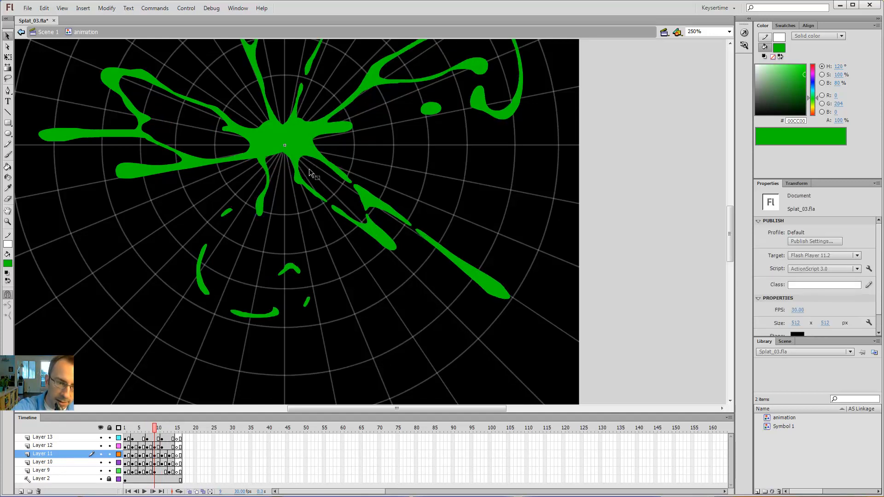
key("period")
key("period")
key("b")
key("comma")
key("comma")
key("period")
key("period")
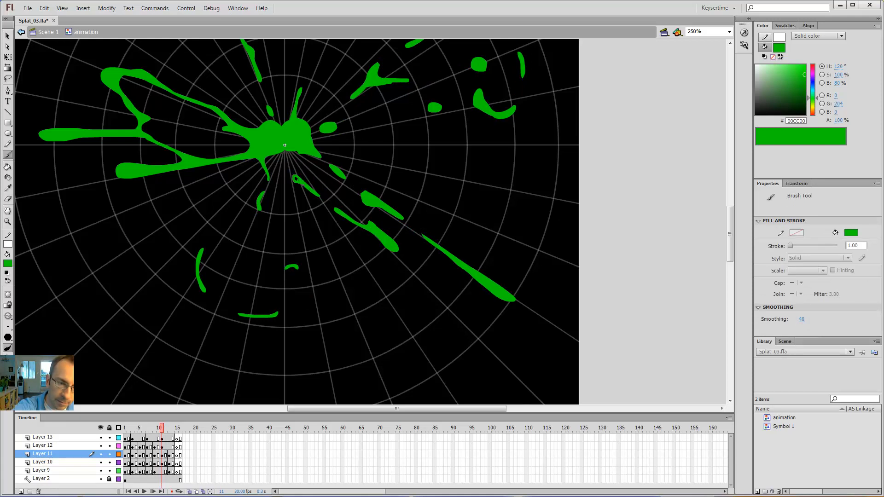
- Paint a small bulge along the lower edge of the central blob on frame 11, and fill it green
key("period")
key("comma")
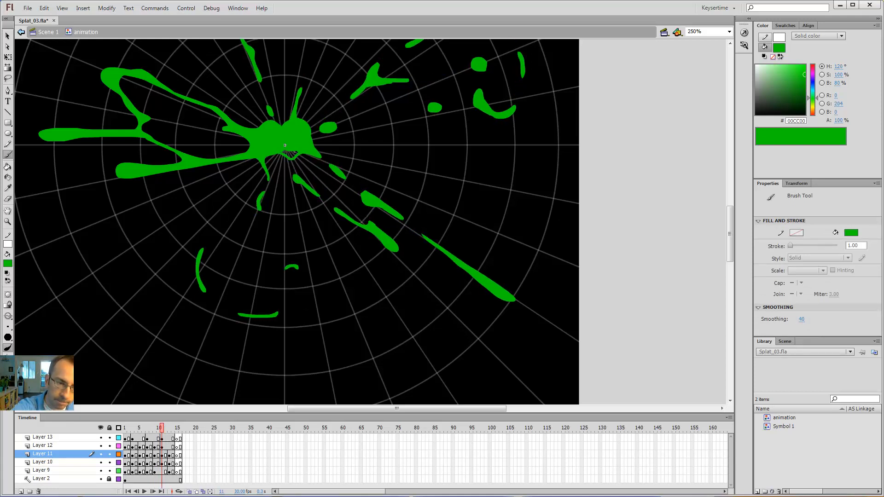
key("k")
left_click(291, 153)
- Flip back and forth between frames 9 and 11 to examine how the splat breaks apart
key("comma")
key("comma")
key("period")
key("period")
key("comma")
key("comma")
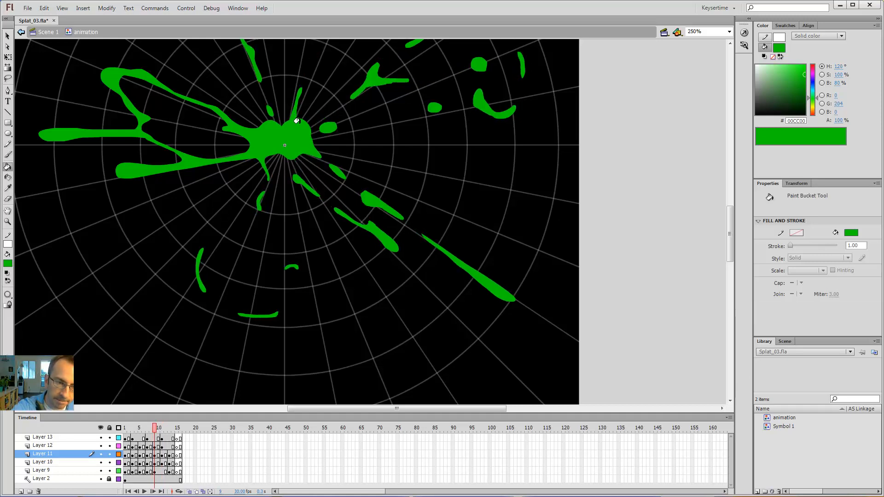
key("period")
key("period")
key("comma")
key("comma")
key("period")
key("period")
key("comma")
key("comma")
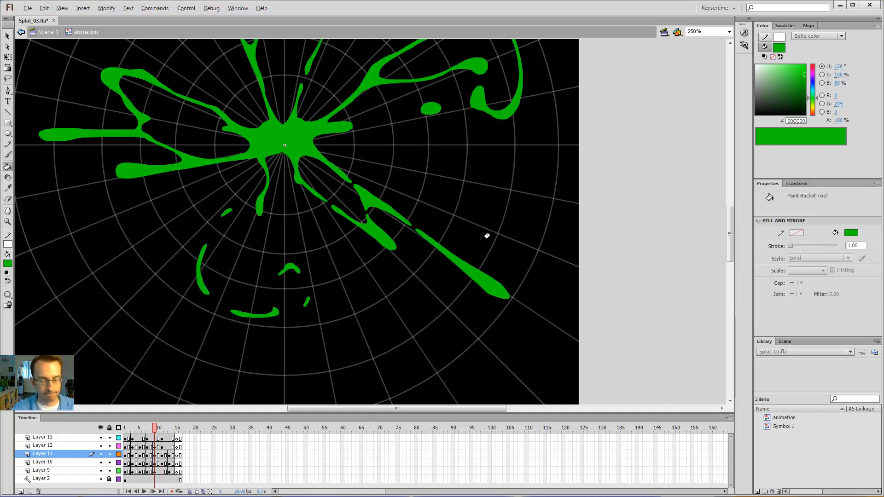
key("period")
key("period")
- Delete the left arm's artwork from Layer 9's frame 11
left_click(162, 471)
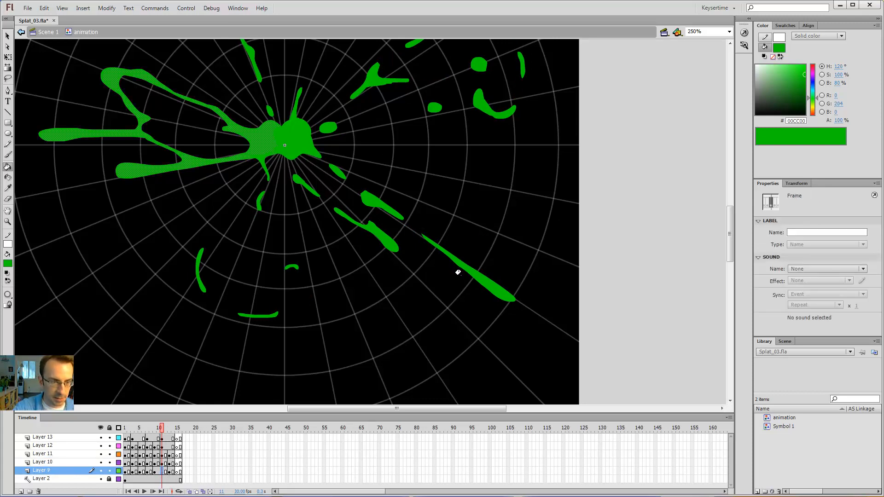
key("Delete")
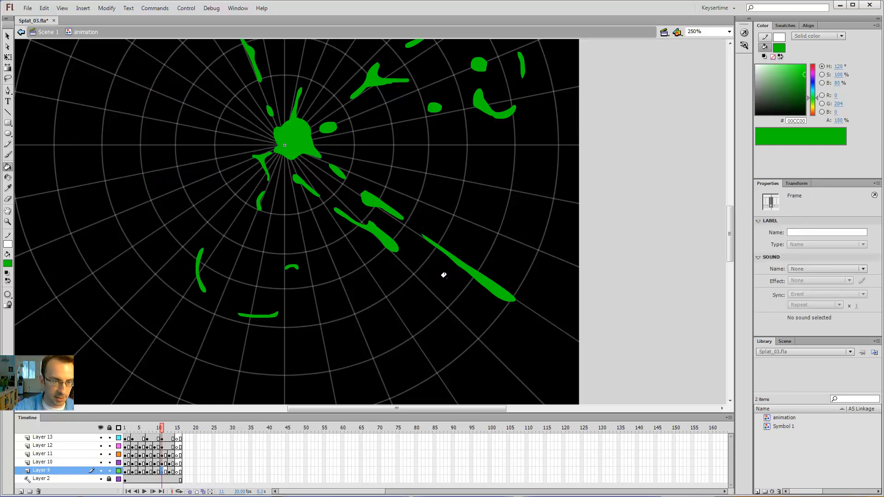
- Show neighbouring frames with onion skinning, and paint the lower left tendril on Layer 9's frame 11, filling it green
left_click(189, 492)
left_click_drag(269, 162, 328, 230)
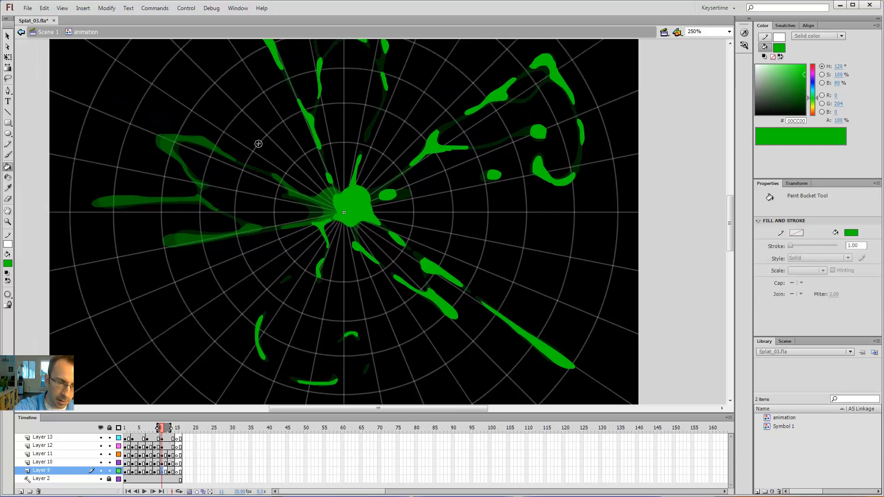
key("b")
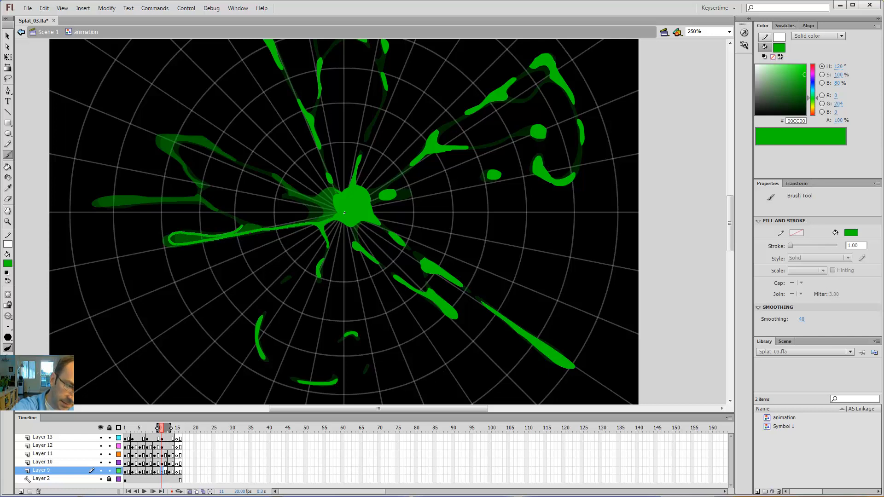
key("period")
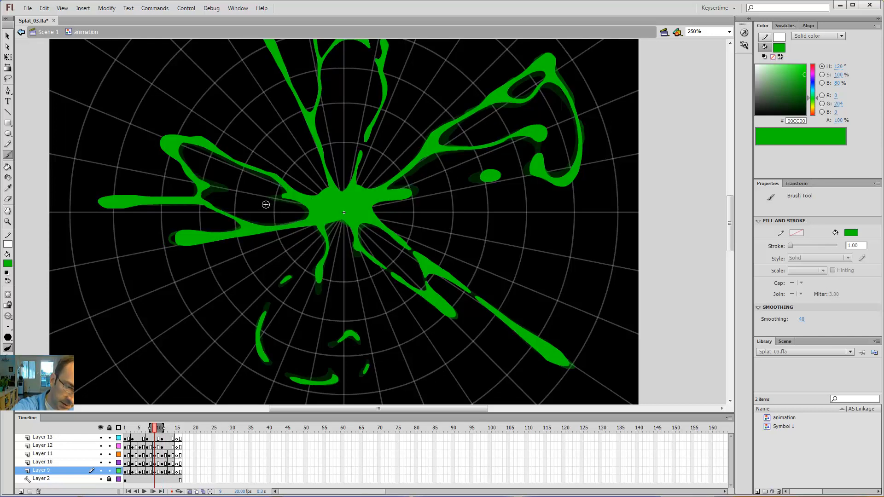
key("period")
key("v")
key("b")
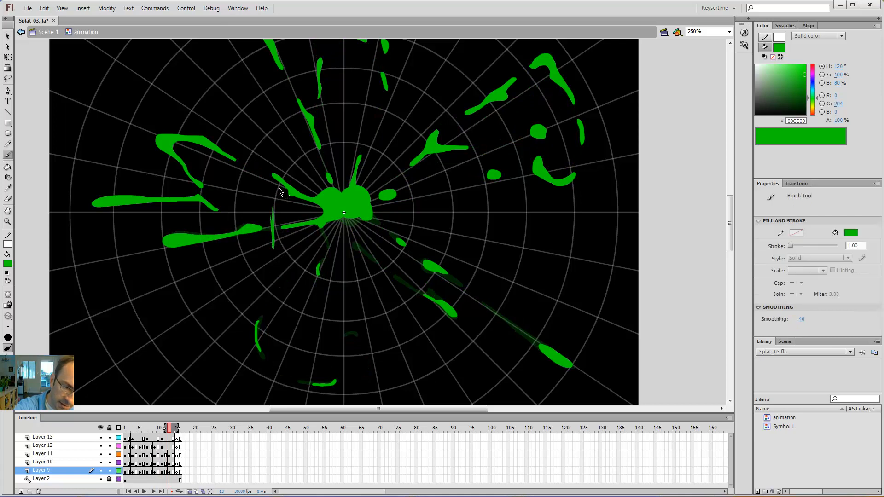
key("comma")
key("comma")
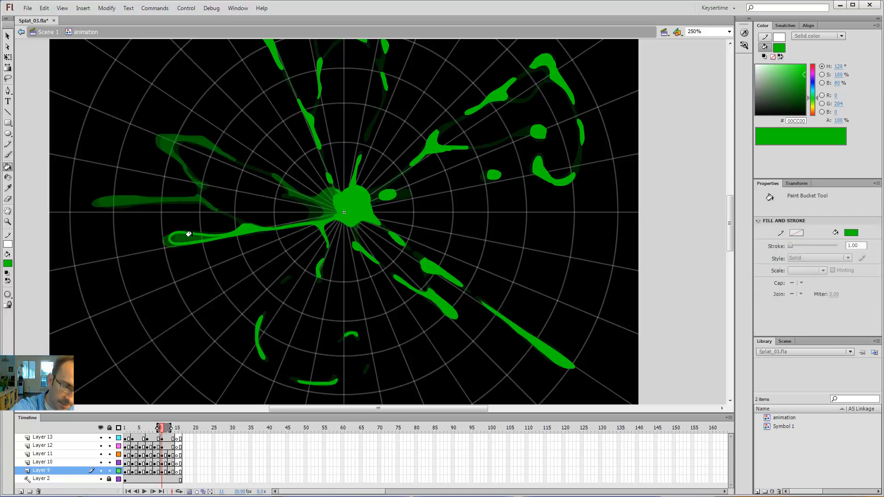
mouse_move(178, 237)
left_mouse_down()
mouse_move(286, 233)
mouse_move(279, 228)
left_mouse_up()
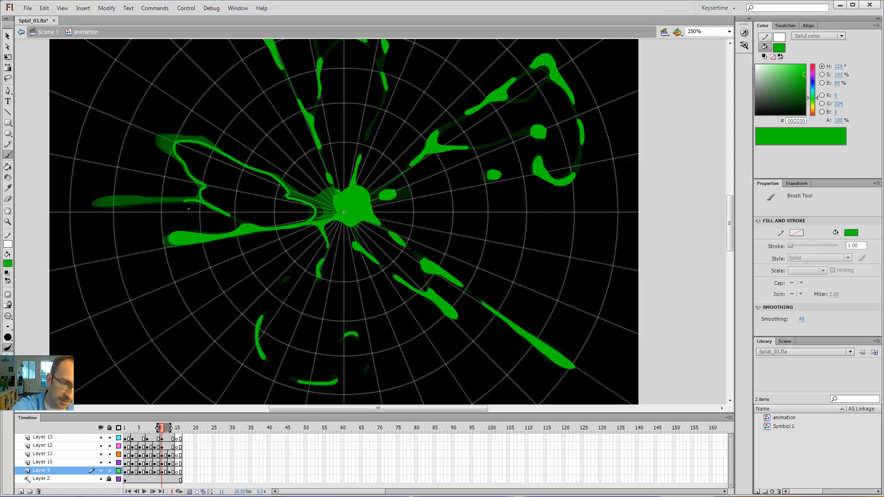
- Outline the middle left tendril's long rounded tip on Layer 9's frame 11, and fill it green
left_click_drag(188, 209, 136, 211)
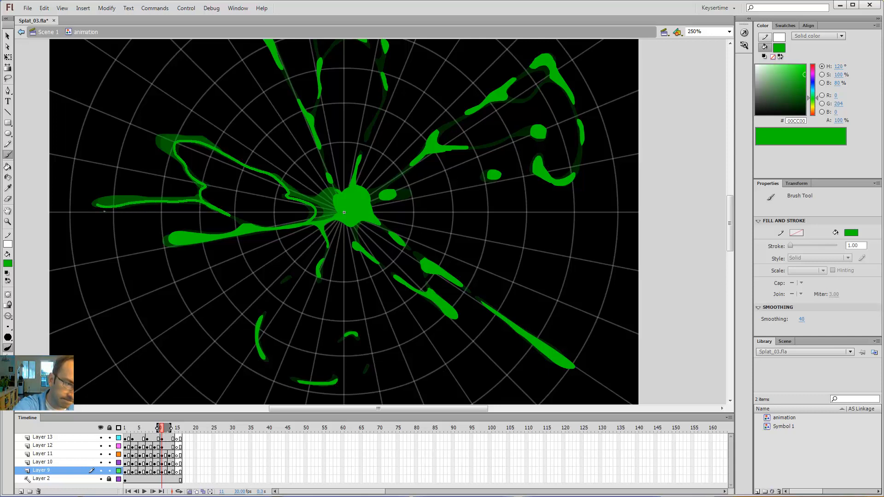
mouse_move(146, 204)
left_mouse_down()
mouse_move(202, 205)
mouse_move(207, 192)
mouse_move(186, 169)
mouse_move(199, 182)
left_mouse_up()
key("k")
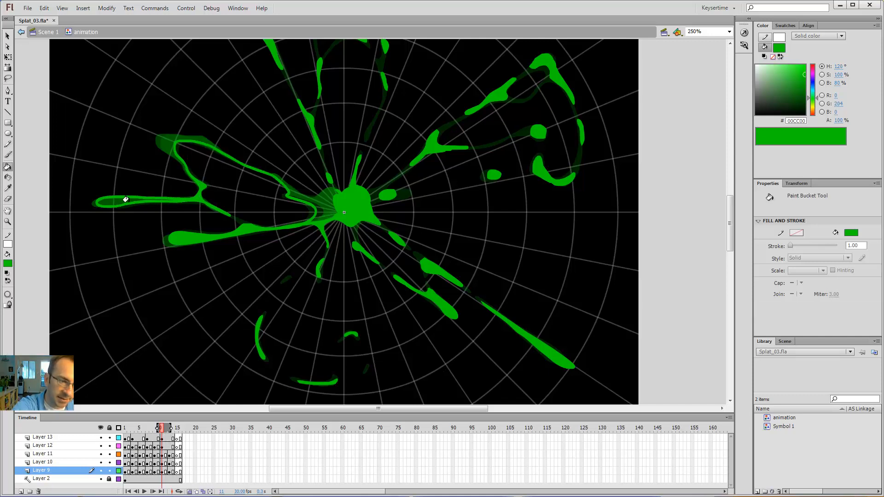
left_click(126, 199)
key("b")
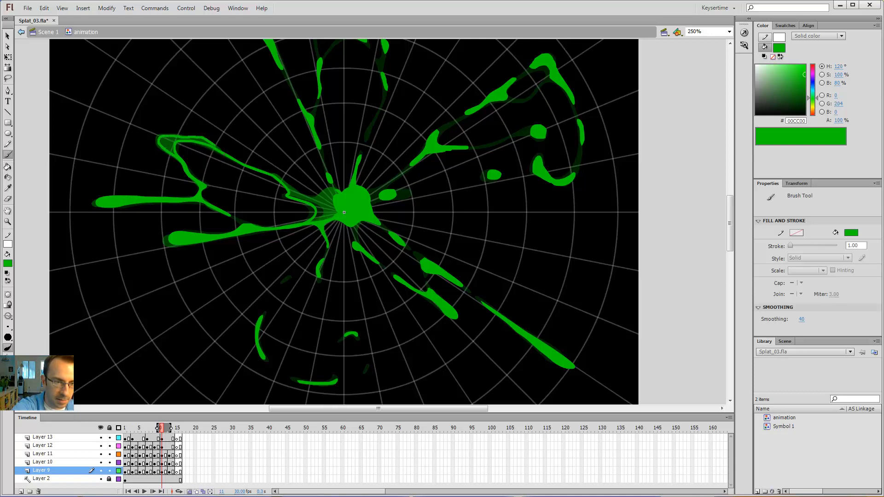
- Paint the thickened upper left loop and the arm's root at the central blob on frame 11, filling both green
left_click_drag(238, 164, 239, 165)
key("k")
left_click(201, 139)
key("b")
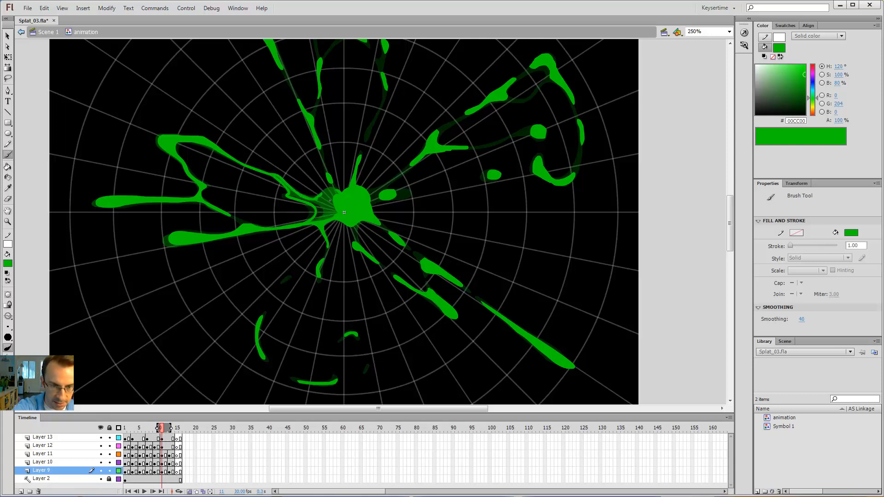
key("k")
left_click(324, 197)
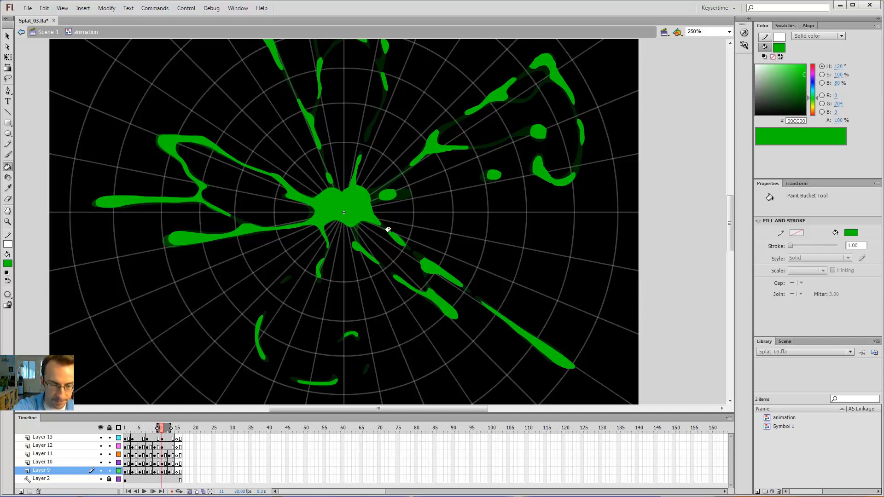
- Flip through the frames to examine how the redrawn left arm moves from frame 11 to frame 13
key(".")
key(".")
key(".")
key(".")
key(".")
key(".")
key(".")
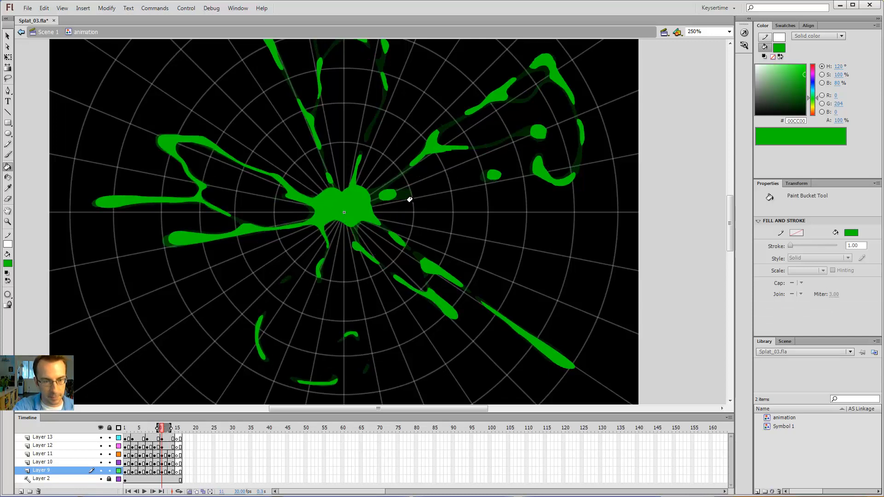
key(".")
key(".")
key(".")
key(".")
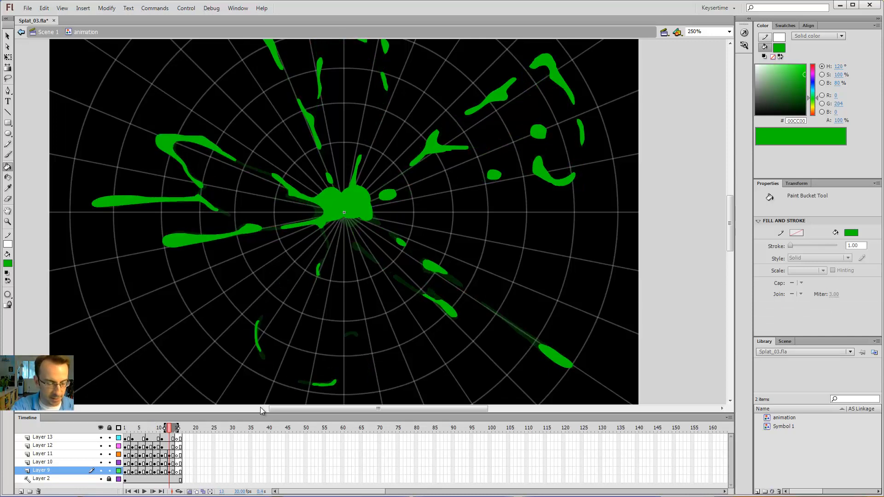
- Delete the upper right arm's artwork from Layer 12's frame 13
left_click(171, 446)
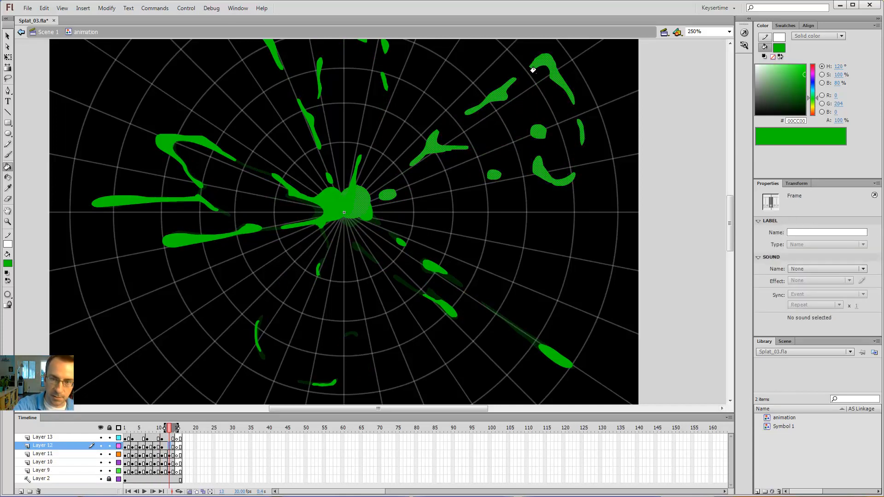
key("Delete")
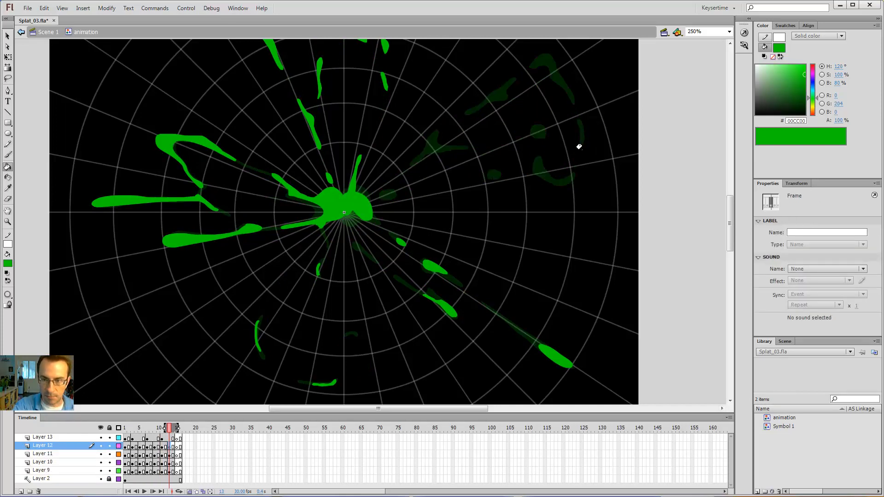
key(".")
key(".")
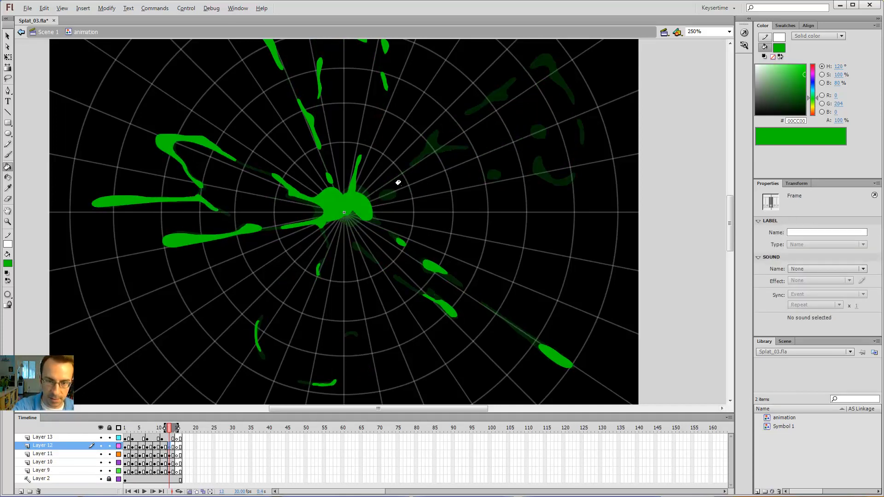
- Paint a small droplet beside the central blob and a thinner curved fragment at the arm's outer lower end on Layer 12's frame 13
key("b")
mouse_move(391, 191)
left_mouse_down()
mouse_move(388, 200)
mouse_move(392, 192)
mouse_move(396, 199)
mouse_move(390, 190)
left_mouse_up()
key("ctrl+z")
key("space")
left_click_drag(517, 161, 431, 225)
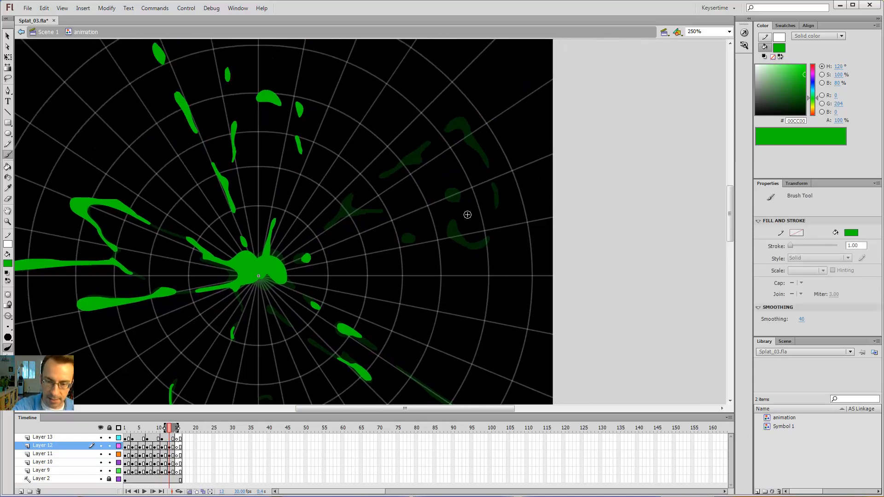
key(".")
key(".")
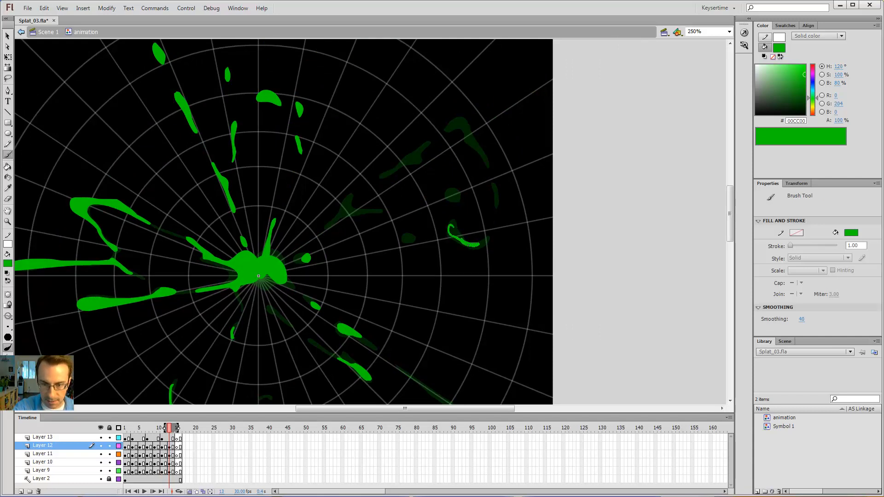
left_click_drag(462, 238, 450, 224)
key("k")
left_click(453, 231)
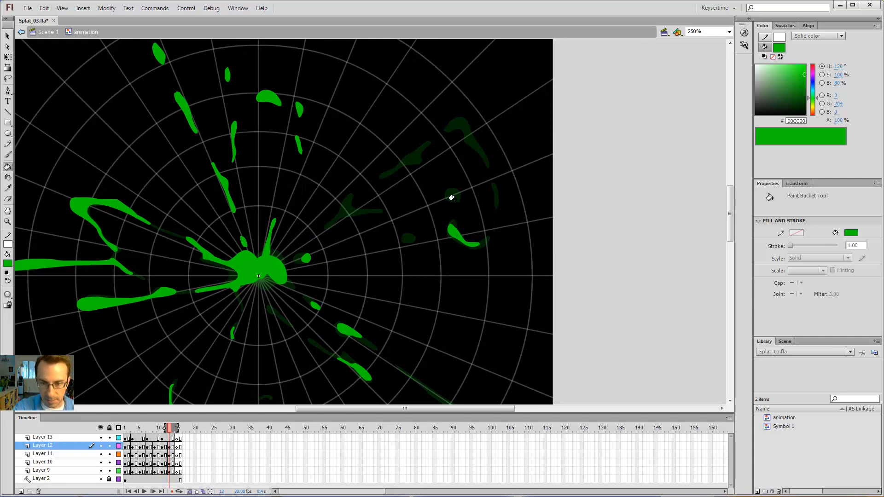
- Compare frames 11 and 13, and paint a smaller round drop and the shrunken forked and elongated fragments on Layer 12's frame 13
key("comma")
key("comma")
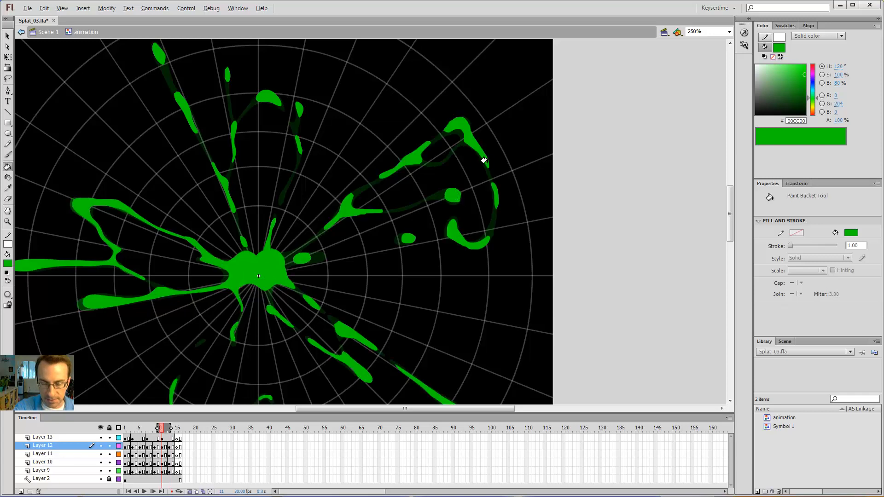
key("period")
key("period")
key("b")
key("comma")
key("comma")
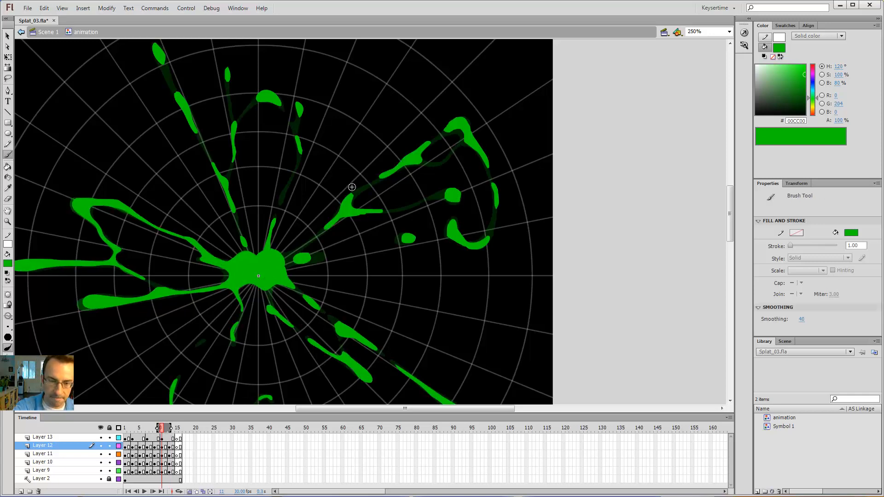
key("period")
key("period")
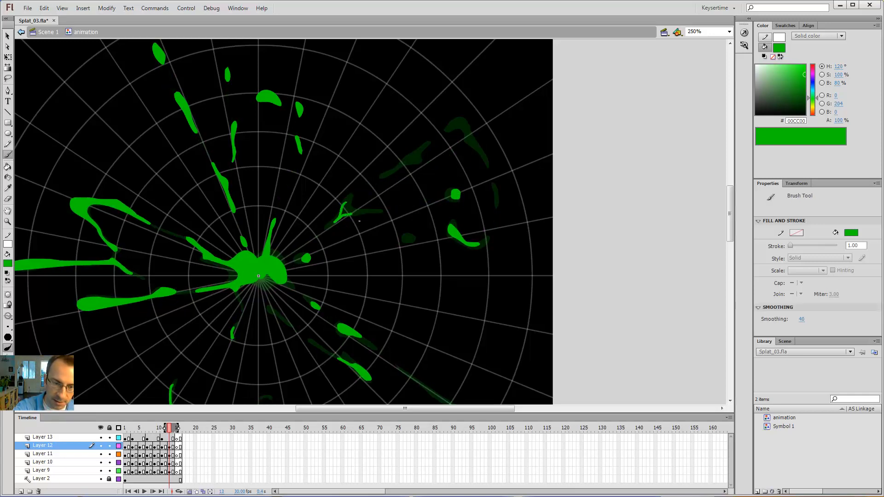
left_click_drag(355, 211, 341, 203)
left_click_drag(411, 155, 415, 164)
key("k")
left_click(411, 159)
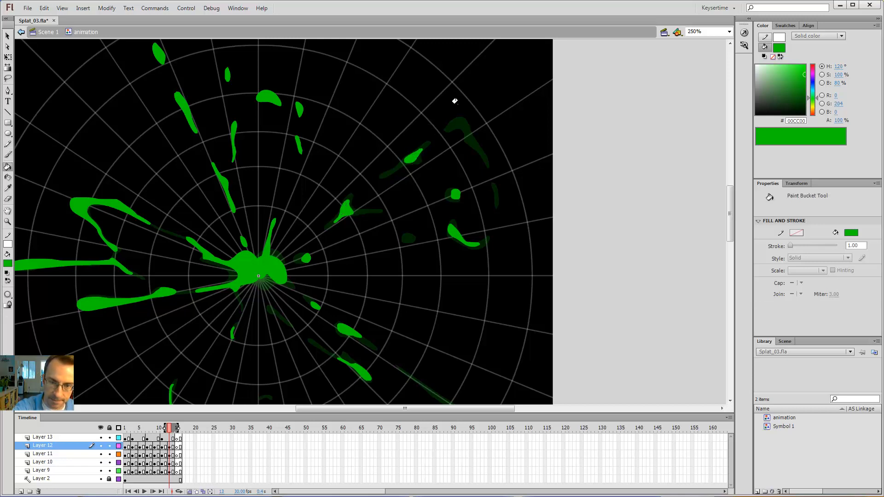
- Paint a shorter hooked fragment at the arm's outer upper end on frame 13, fill it green, and compare with frame 11
key("b")
mouse_move(453, 126)
left_mouse_down()
mouse_move(482, 149)
mouse_move(457, 123)
left_mouse_up()
key("k")
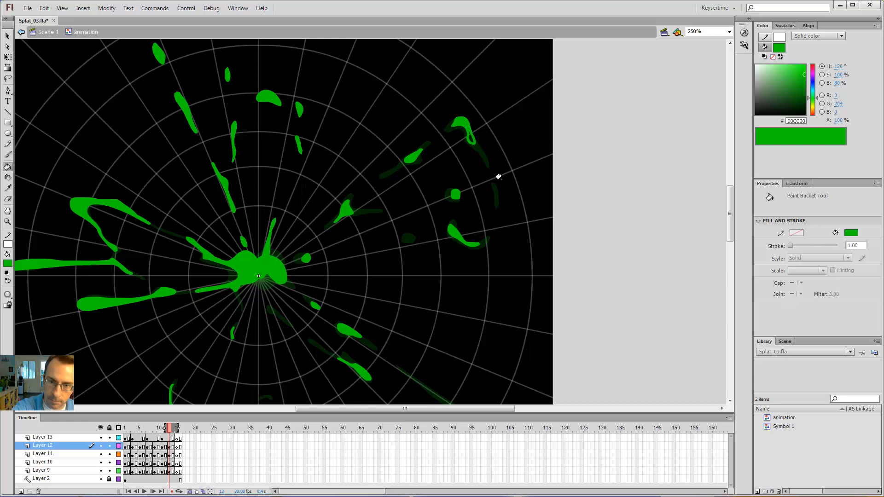
left_click(468, 133)
key("comma")
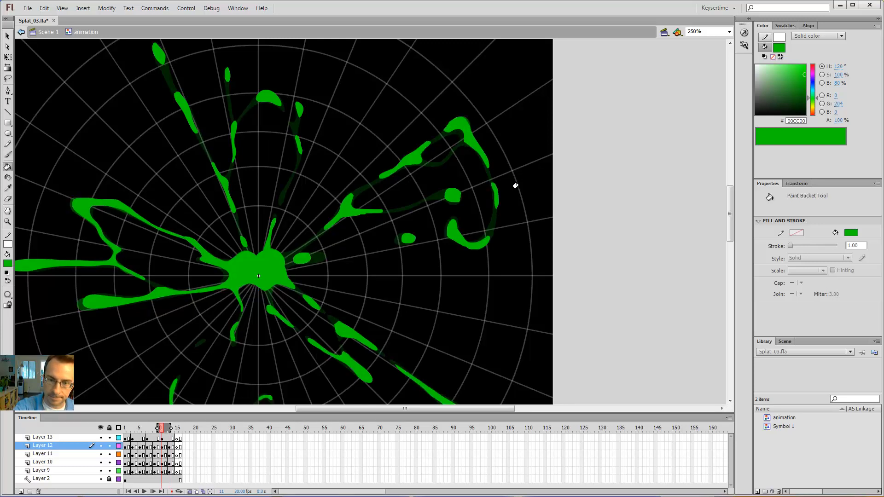
key("period")
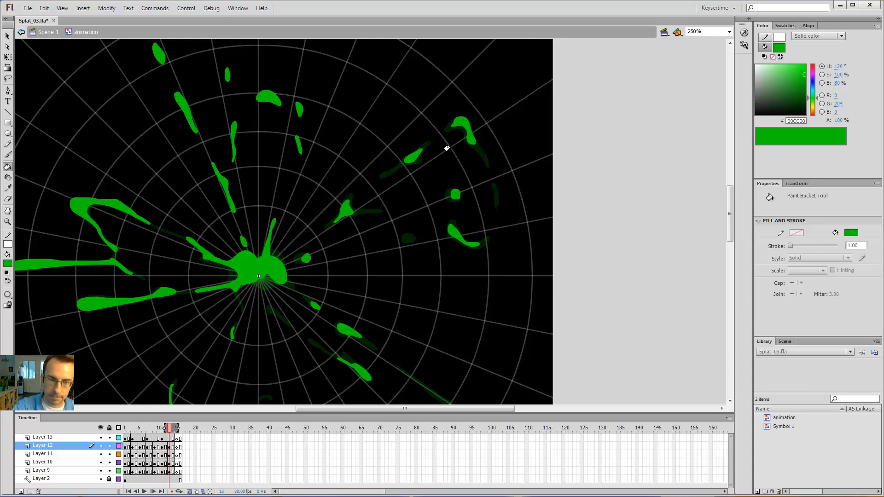
- Insert blank keyframes on Layer 13 at frames 5, 9 and 13, and return to frame 5
left_click(140, 439)
left_click_drag(370, 142, 404, 207)
key("F7")
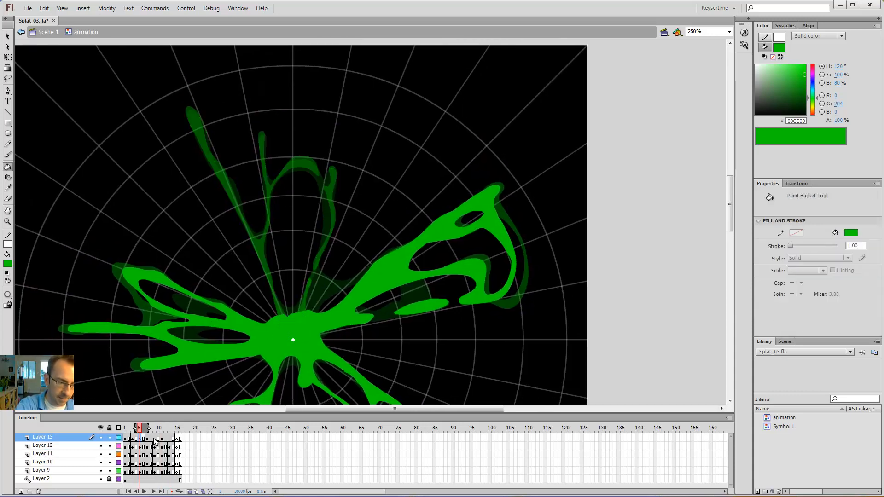
left_click(155, 439)
key("F7")
left_click(168, 438)
key("comma")
key("comma")
key("comma")
key("comma")
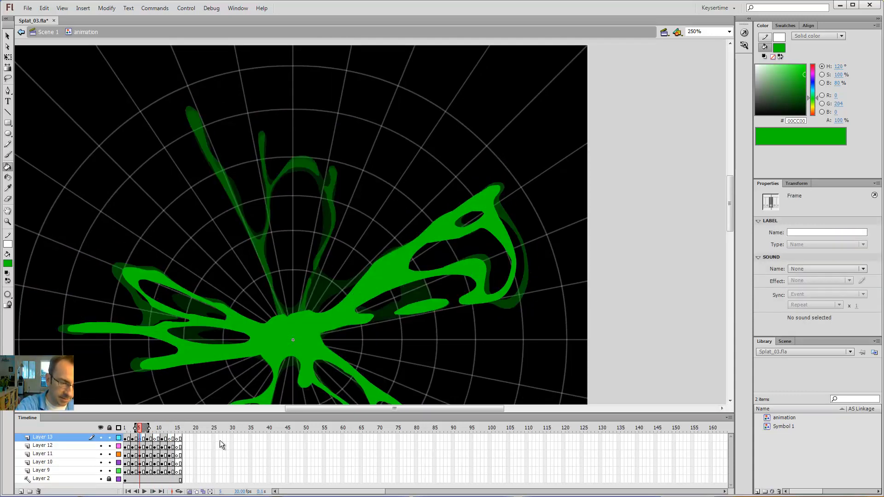
- Paint the long upper left tendril from the central blob outward on Layer 13's frame 5, and fill it green
key("b")
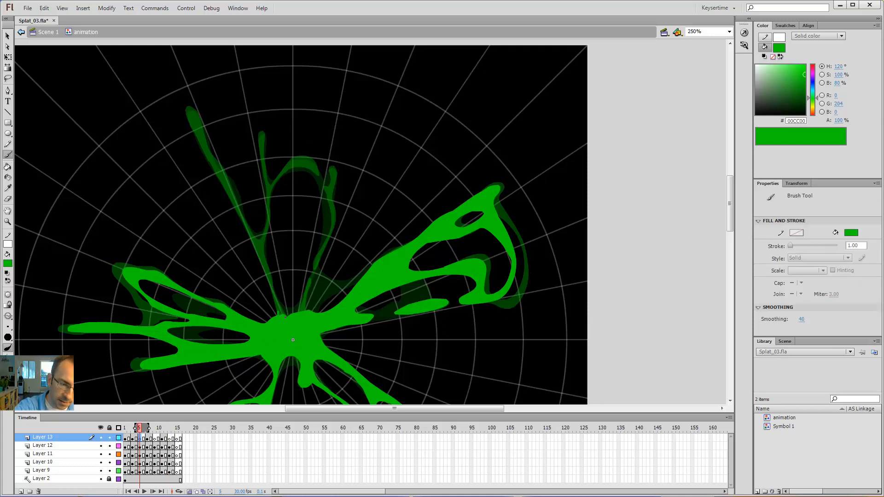
left_click_drag(279, 297, 268, 267)
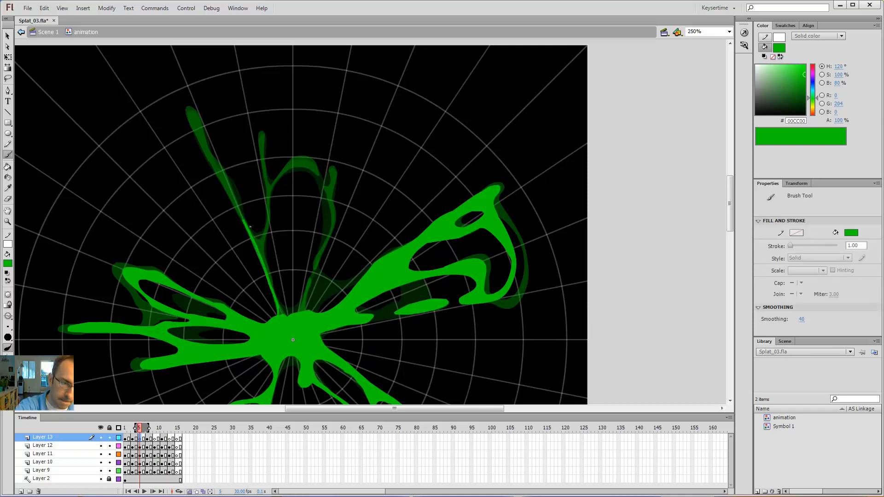
left_click_drag(238, 203, 202, 137)
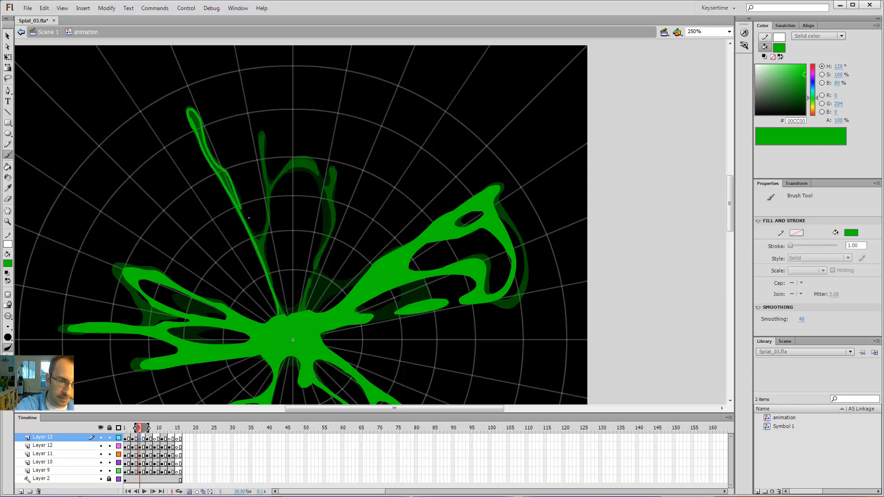
key("k")
left_click(224, 181)
- Paint the thin second tendril branching up from the long one on Layer 13's frame 5, and fill its tip green
mouse_move(256, 241)
left_mouse_down()
mouse_move(224, 181)
mouse_move(259, 225)
mouse_move(244, 211)
mouse_move(256, 235)
left_mouse_up()
key("b")
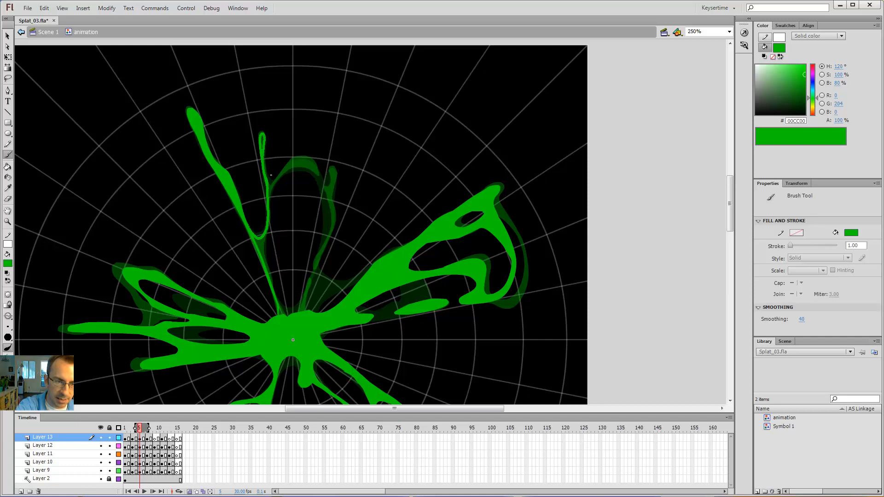
key("k")
left_click(262, 139)
key("b")
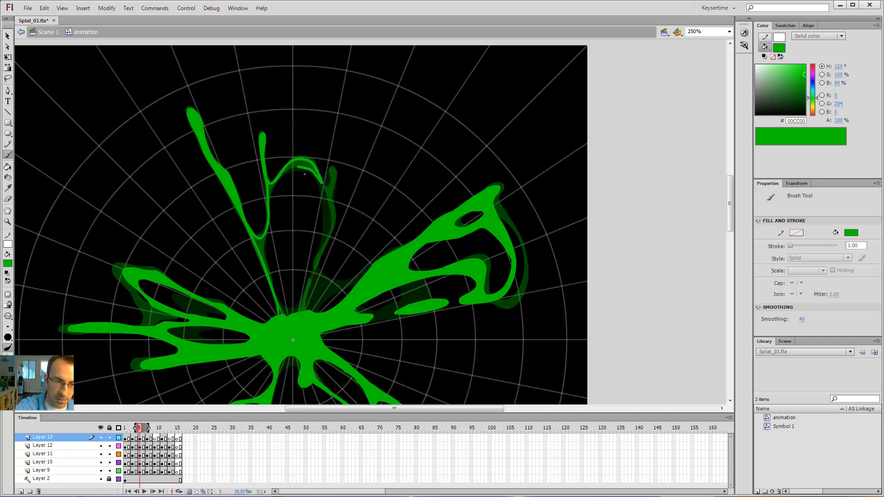
- Paint the curved arch extending right from the second tendril on Layer 13's frame 5, and fill it green
left_click_drag(286, 171, 272, 184)
key("k")
left_click(299, 163)
key("b")
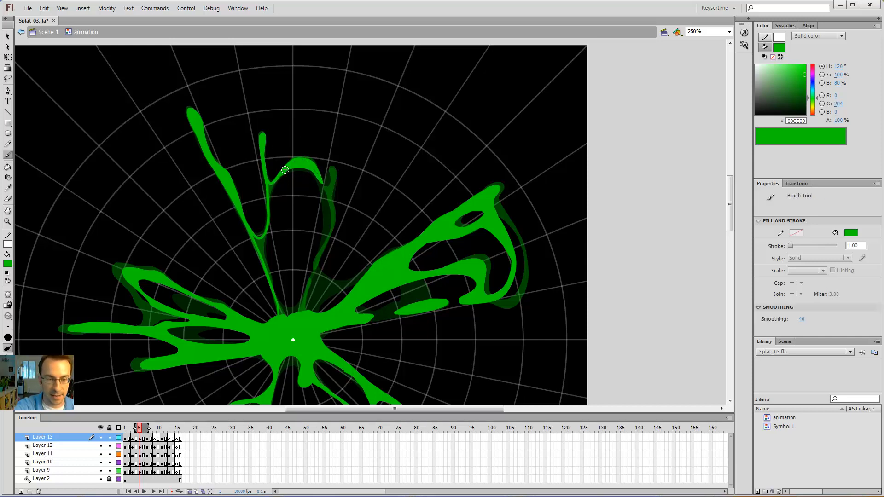
key("k")
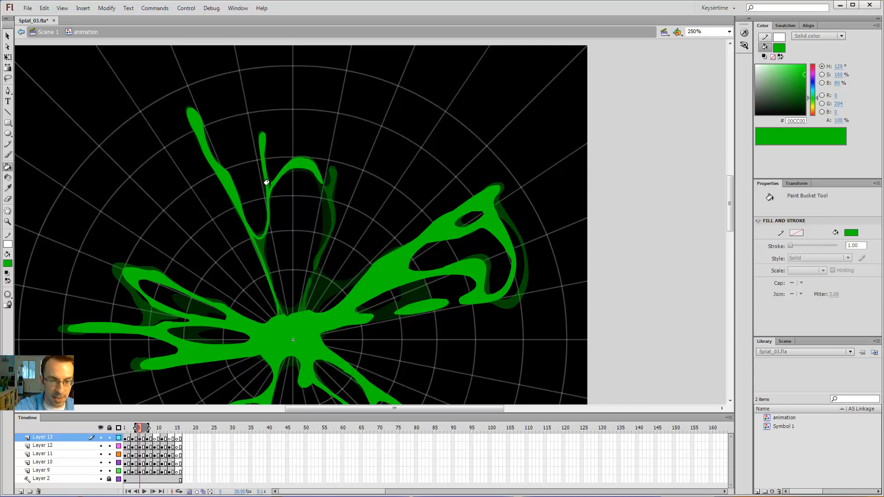
- Paint the right tendril with its small upward prong on Layer 13's frame 5, joining arch and central blob, and fill it green
key("b")
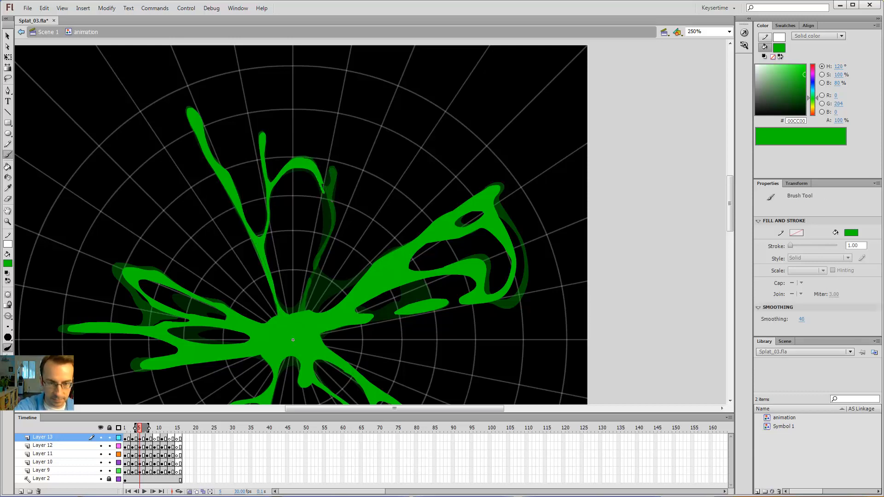
left_click_drag(335, 212, 338, 227)
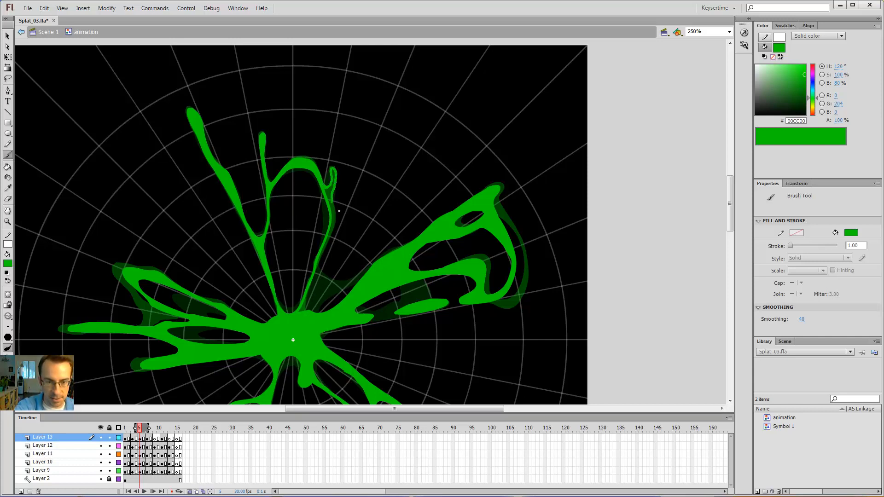
left_click_drag(340, 236, 329, 258)
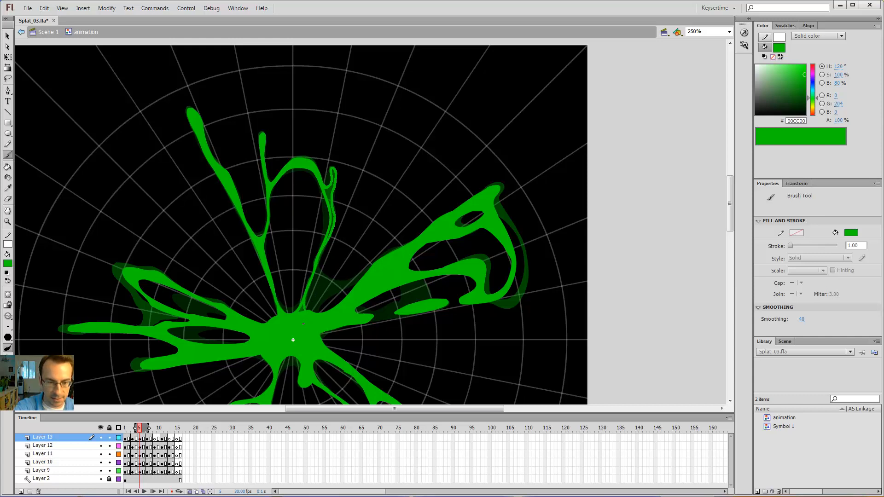
key("k")
left_click(327, 199)
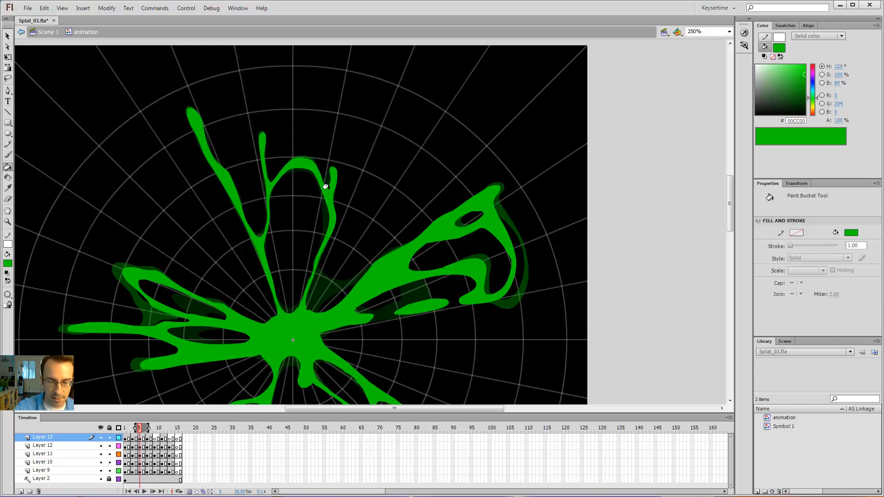
- Compare the upper arm drawing on frame 5 with frames 3 and 7, and return to frame 5
key("comma")
key("comma")
key("period")
key("period")
key("period")
key("period")
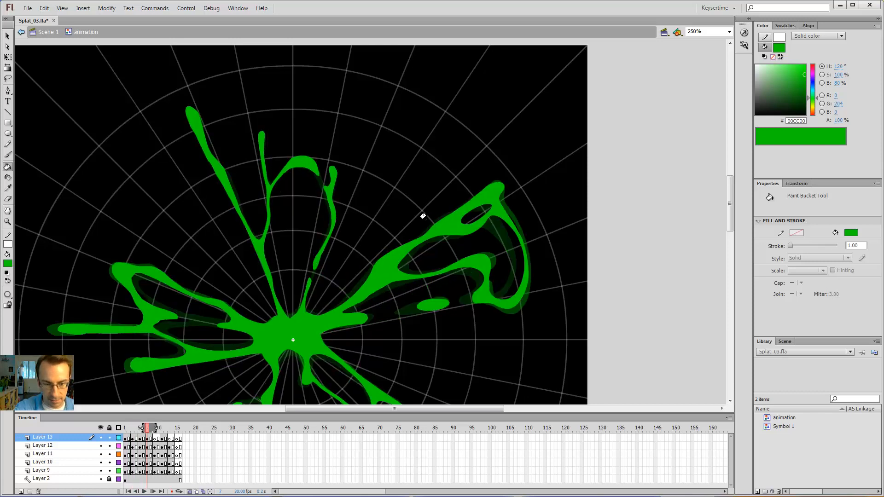
key("comma")
key("comma")
key("comma")
key("comma")
key("b")
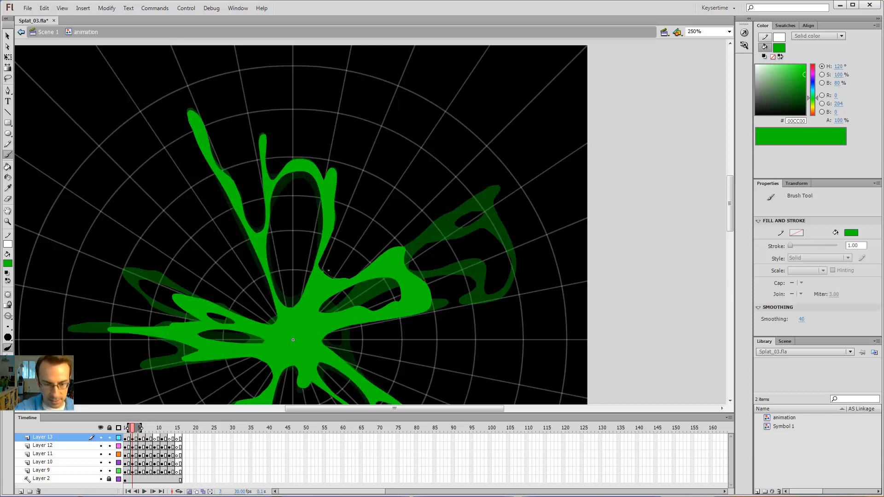
key("period")
key("period")
- On Layer 12's frame 5, paint a curved web between the right tendril's base and the right arm, and fill it green
key("v")
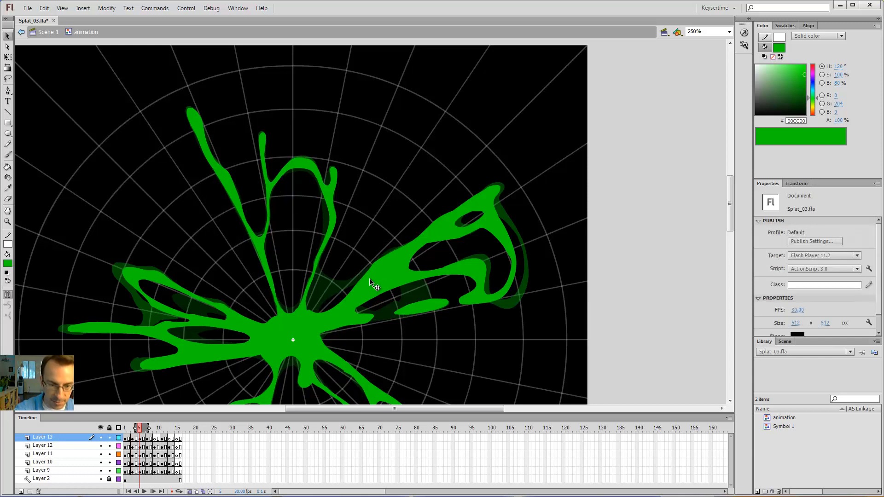
left_click(369, 278)
key("b")
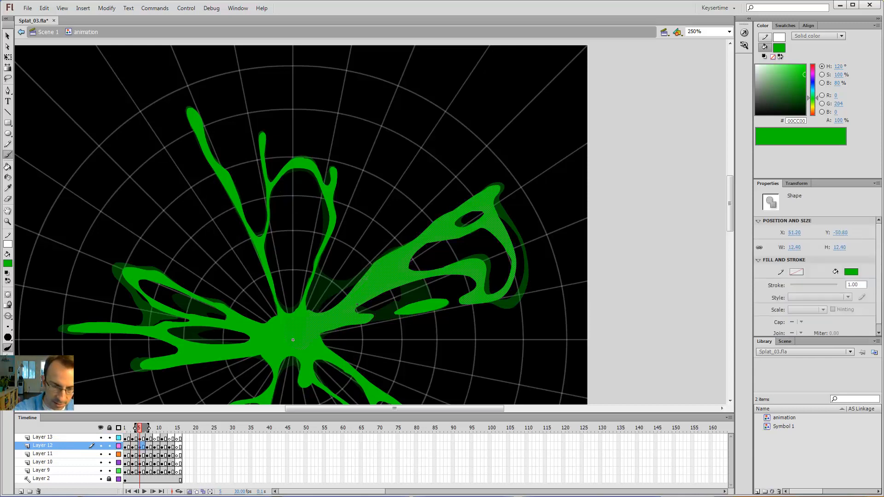
left_click_drag(343, 306, 313, 295)
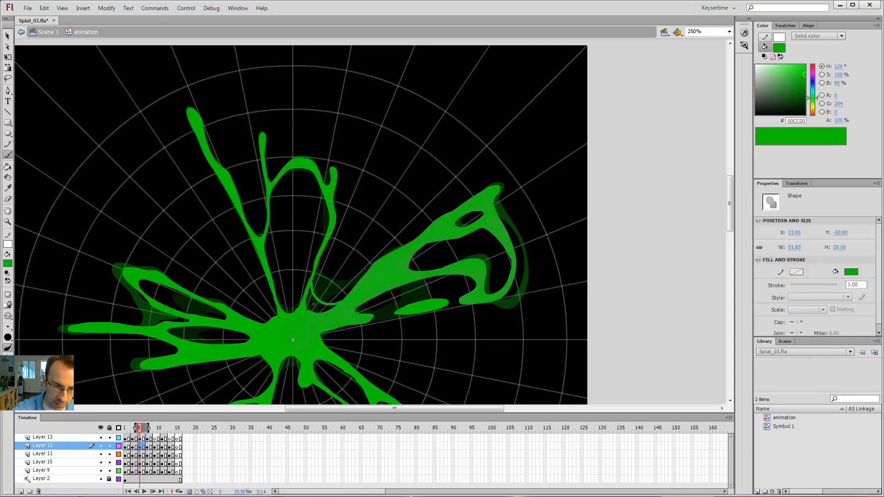
key("k")
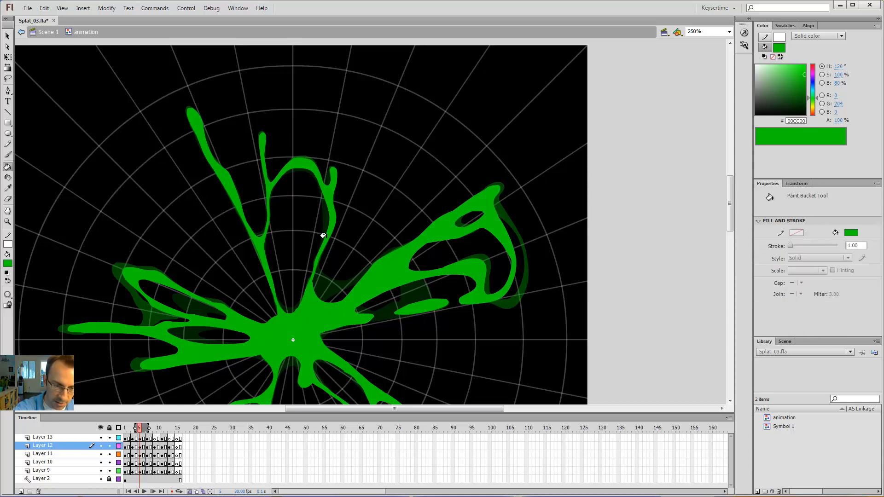
- Flip through frames 3 to 9 to check how the web between the upper and right arms develops
key("comma")
key("comma")
key("period")
key("period")
key("period")
key("period")
key("period")
key("period")
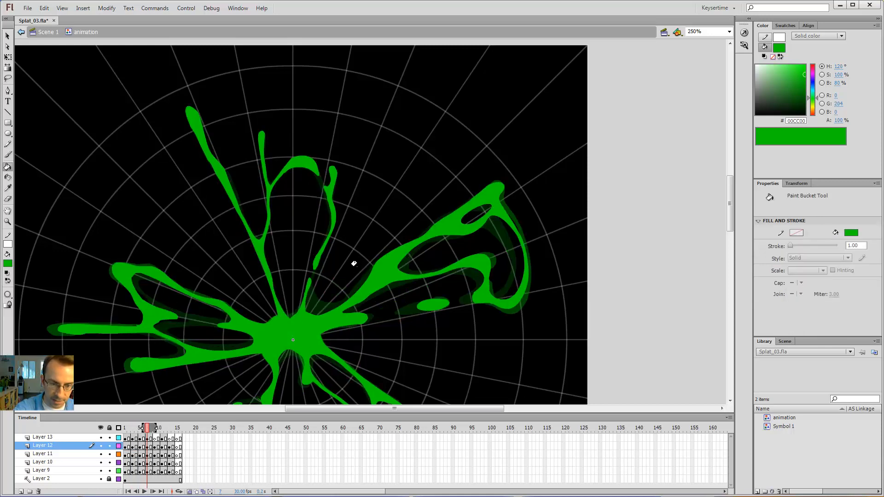
key("period")
key("comma")
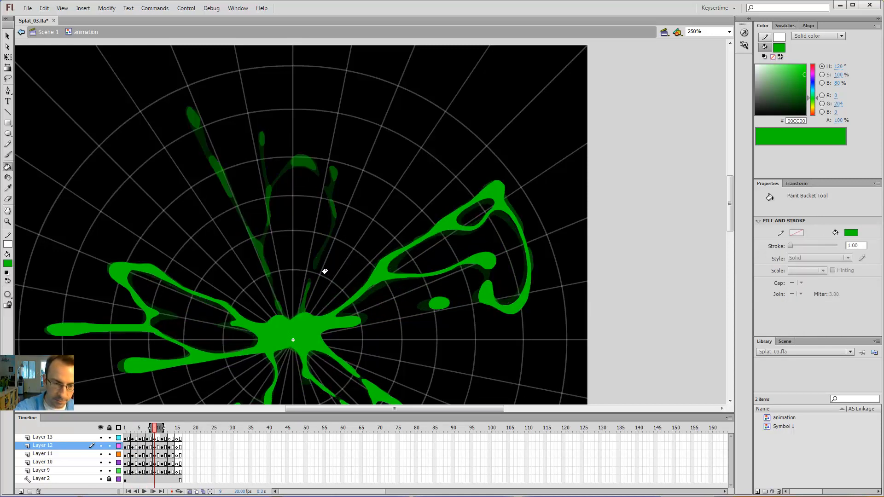
- Paint the detached crescent cap of the arch on Layer 13's frame 9, and fill it green
key("b")
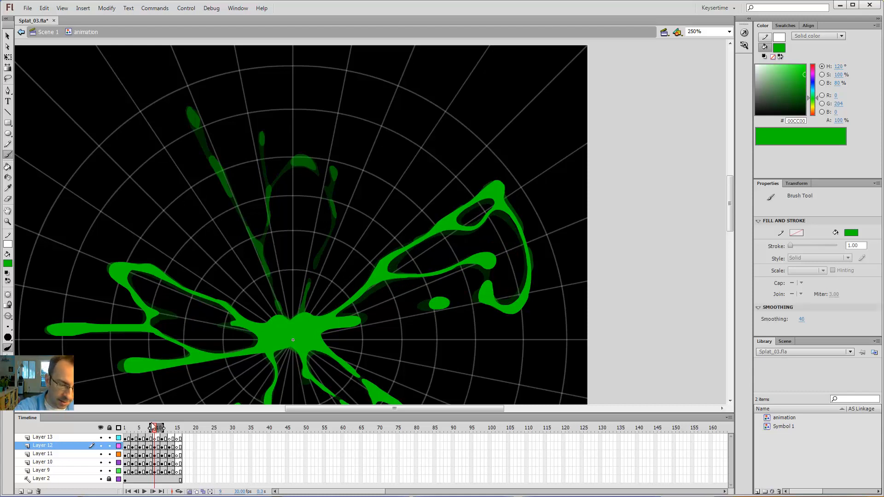
key("v")
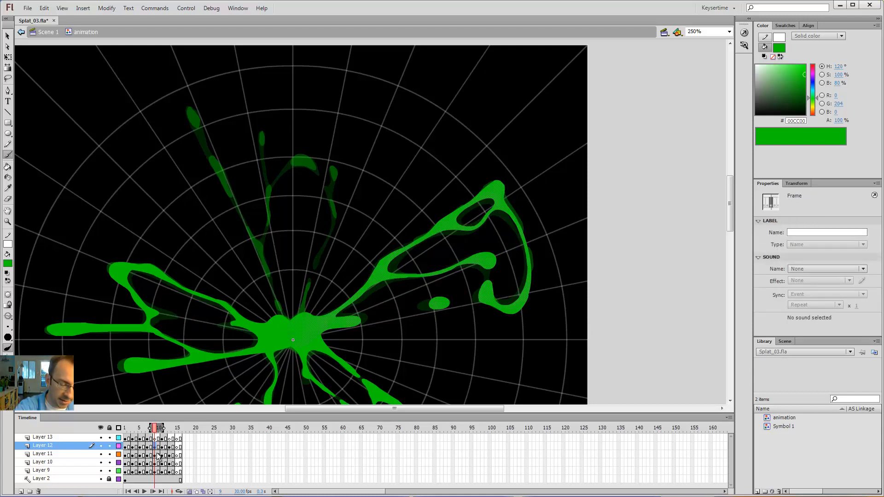
left_click(470, 255)
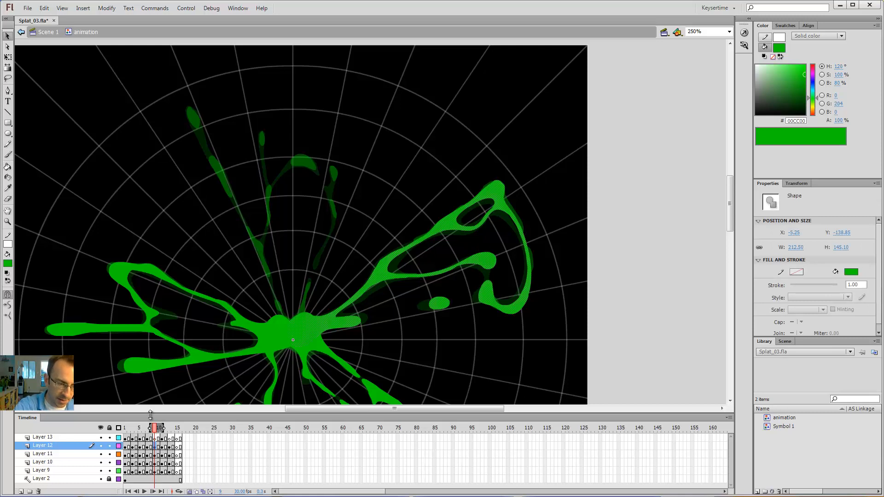
left_click(158, 439)
key("b")
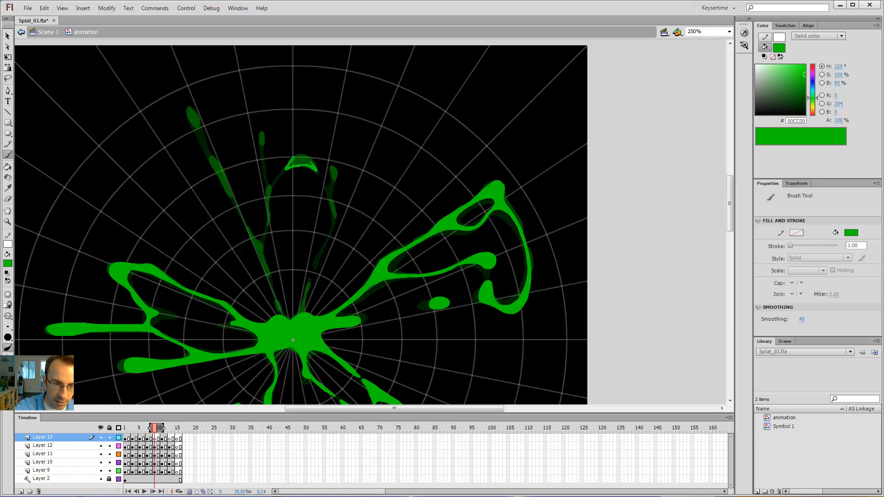
left_click_drag(318, 168, 317, 168)
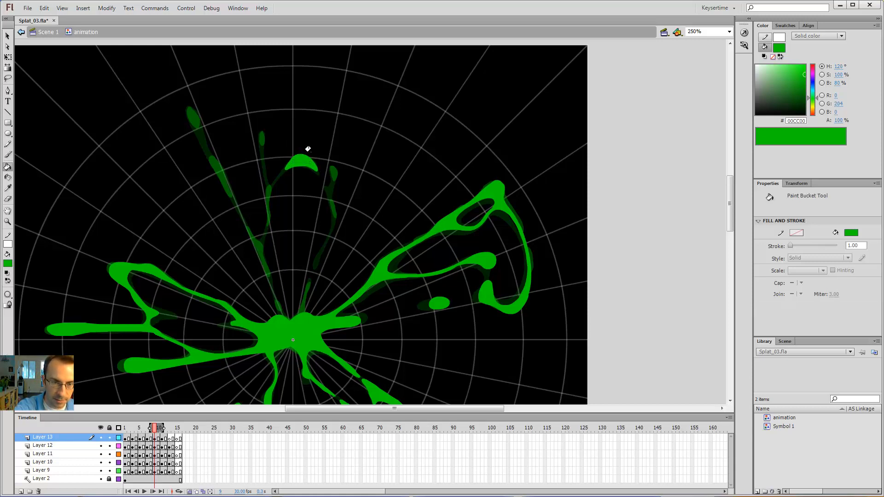
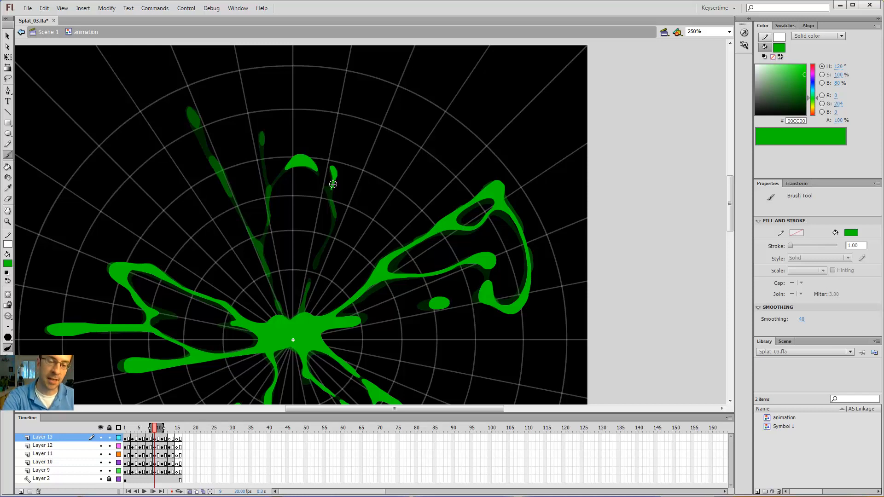
- Paint the shortened right tendril and the broken second tendril with its separate tip on Layer 13's frame 9
left_click_drag(333, 186, 332, 206)
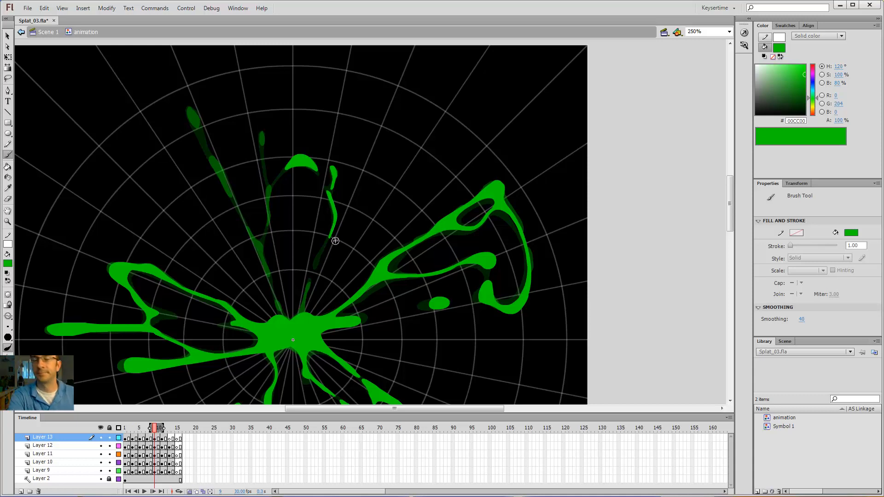
key("comma")
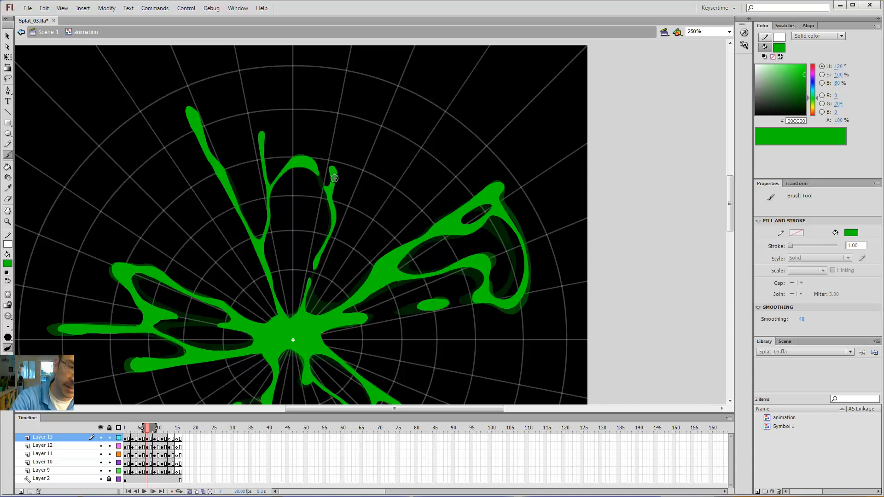
key("period")
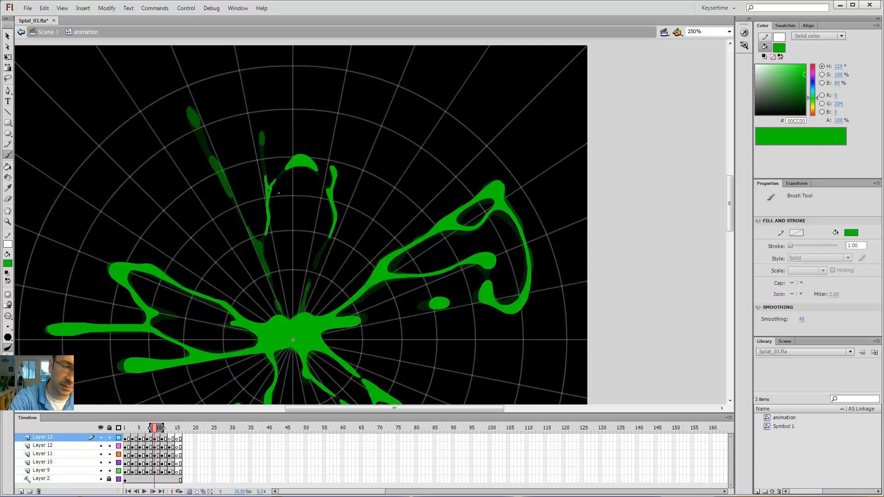
left_click_drag(274, 196, 269, 203)
left_click_drag(261, 133, 268, 152)
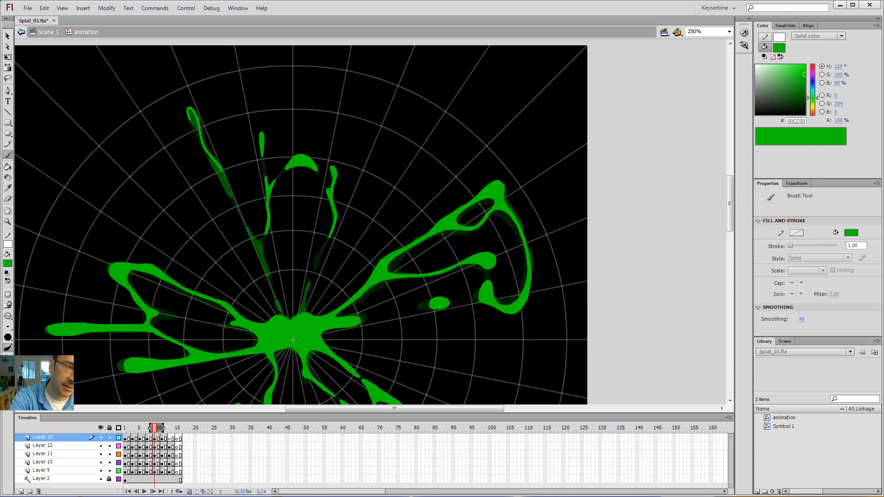
- Paint the upper part of the long left tendril on Layer 13's frame 9, and fill it green
left_click_drag(199, 130, 241, 209)
key("k")
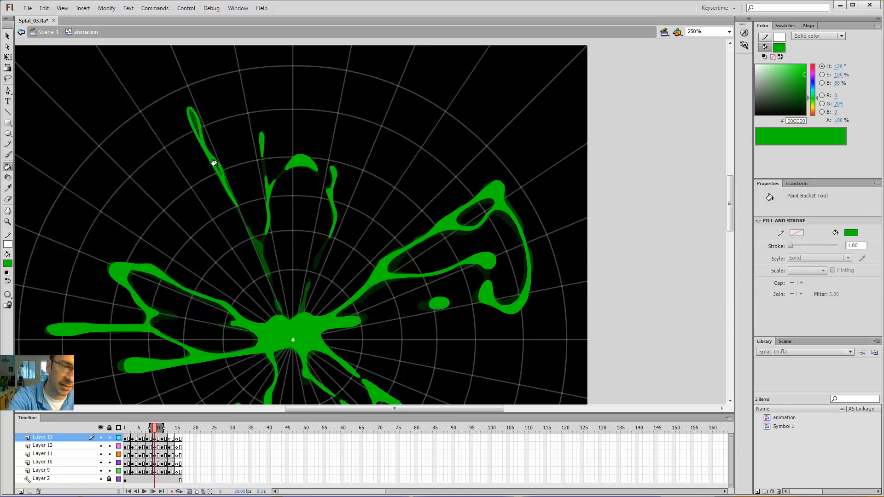
left_click(216, 165)
left_click(191, 119)
- Paint the fork joining the two left tendrils and the short stubs rising from the central blob on Layer 13's frame 9
key("b")
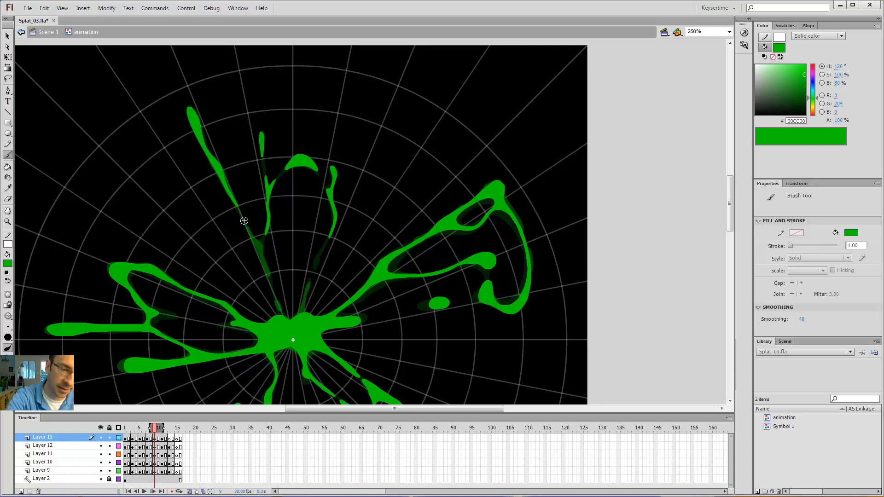
mouse_move(242, 219)
left_mouse_down()
mouse_move(277, 290)
mouse_move(273, 240)
mouse_move(267, 249)
mouse_move(256, 233)
left_mouse_up()
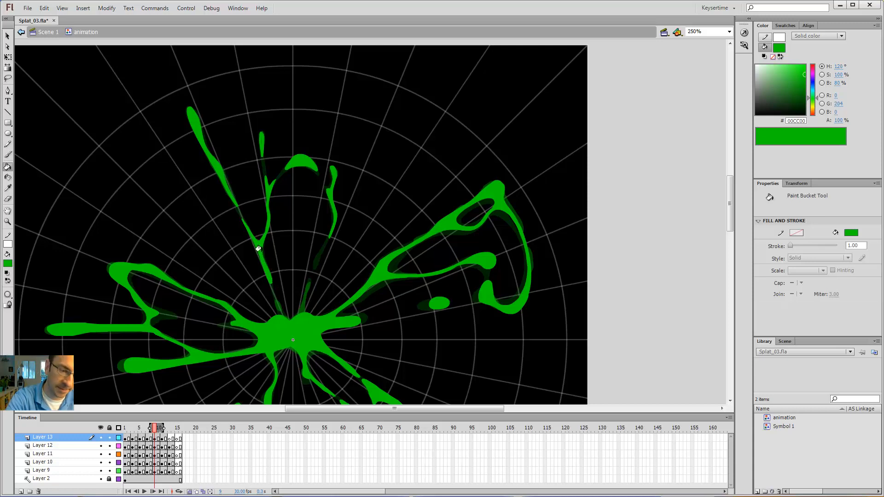
key("comma")
key("comma")
key("period")
key("period")
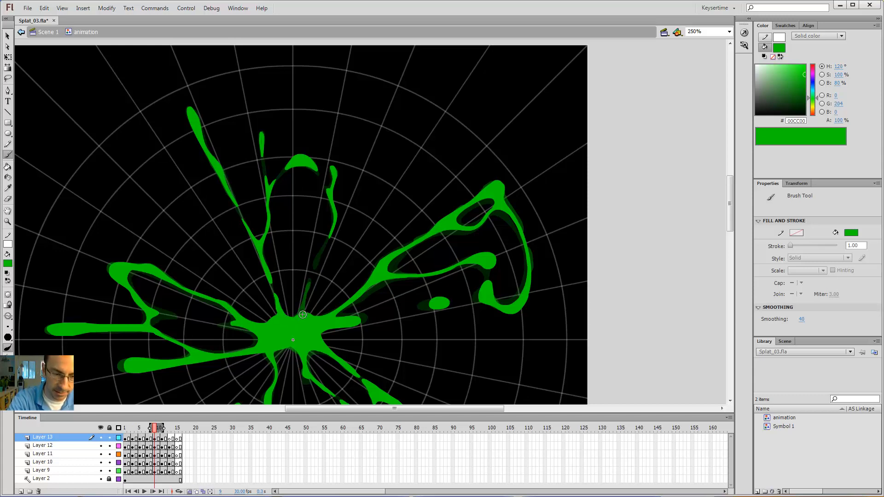
left_click_drag(308, 281, 306, 295)
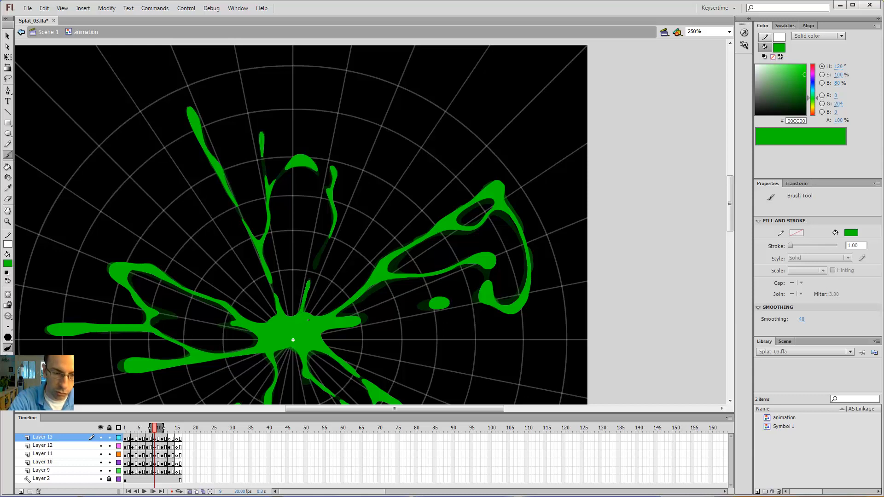
- Compare the finished upper arm on frame 9 with the neighbouring frames
key("comma")
key("comma")
key("period")
key("period")
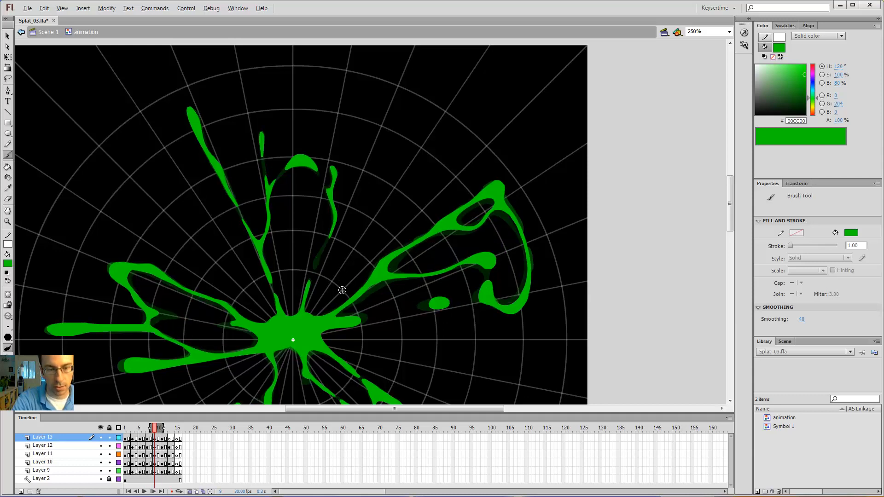
key("period")
key("period")
key("comma")
key("comma")
key("comma")
key("comma")
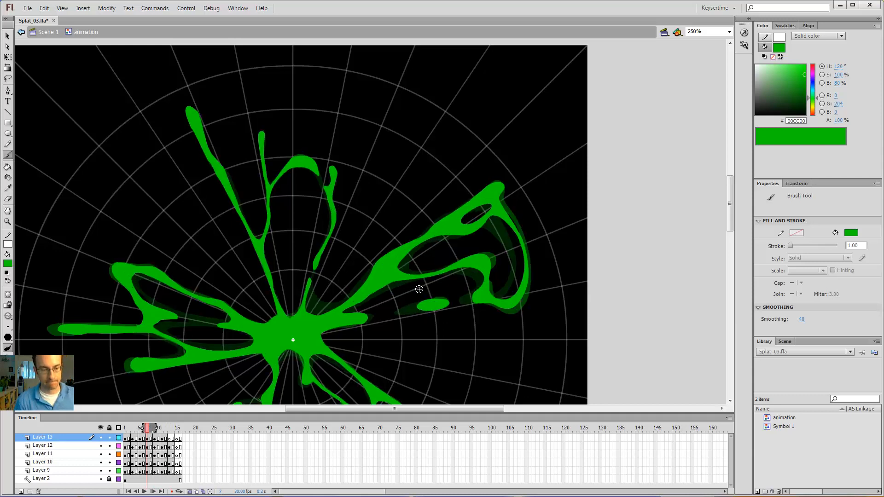
- On Layer 13's frame 13, paint small droplets for the arch's cap and the long left tendril's tip, filled green
key("period")
key("period")
key("period")
key("period")
key("period")
key("period")
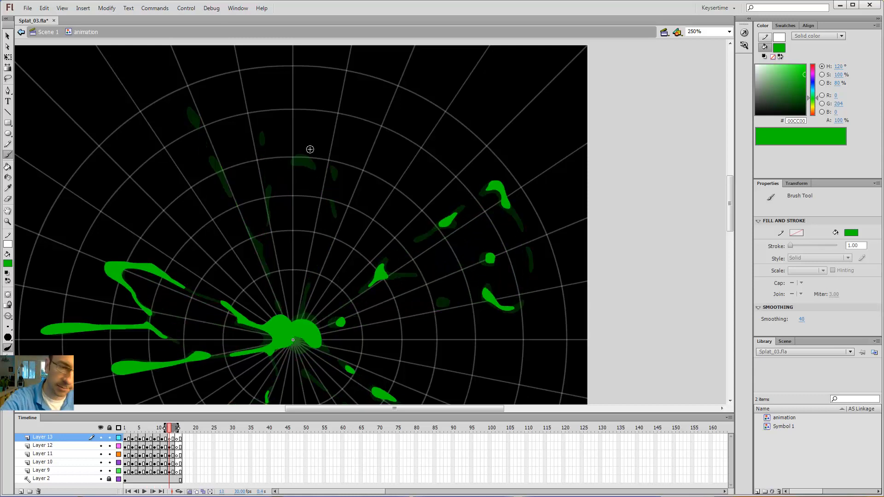
left_click_drag(312, 164, 309, 161)
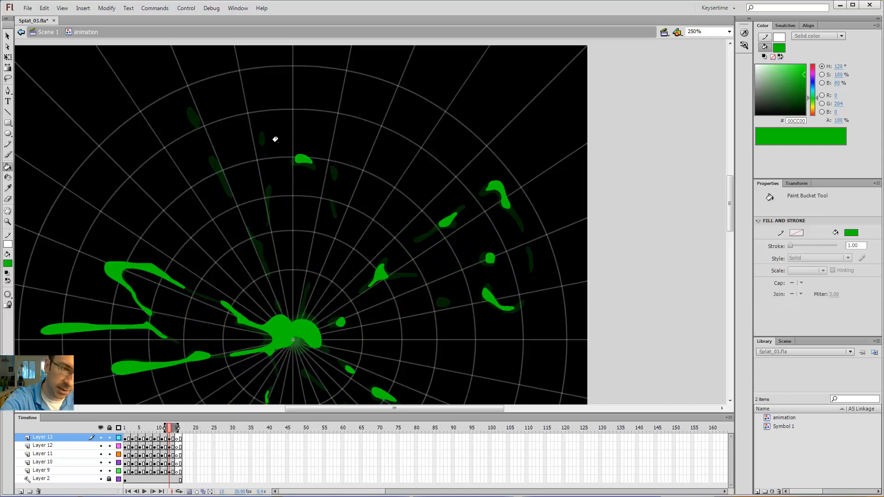
left_click_drag(192, 107, 199, 119)
key("k")
left_click(192, 115)
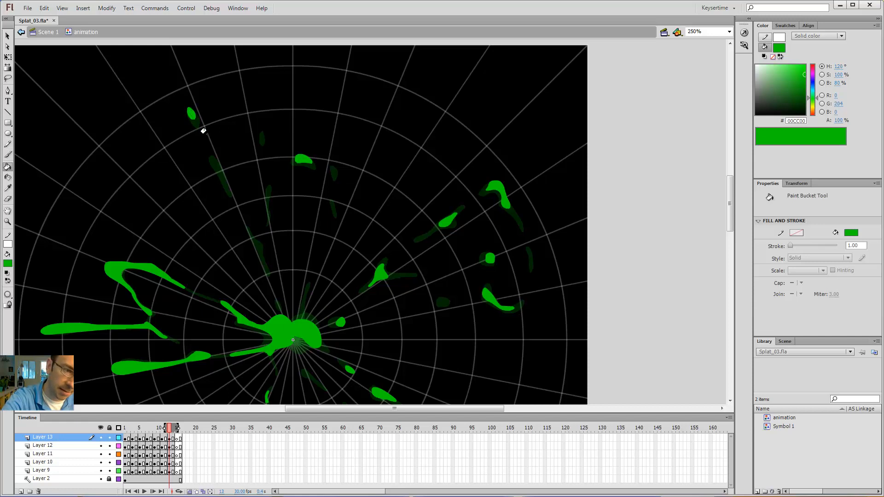
- Paint droplets for the long tendril's middle and the fork on Layer 13's frame 13, and fill them green
key("b")
mouse_move(213, 162)
left_mouse_down()
mouse_move(229, 185)
mouse_move(214, 162)
left_mouse_up()
key("k")
left_click(218, 169)
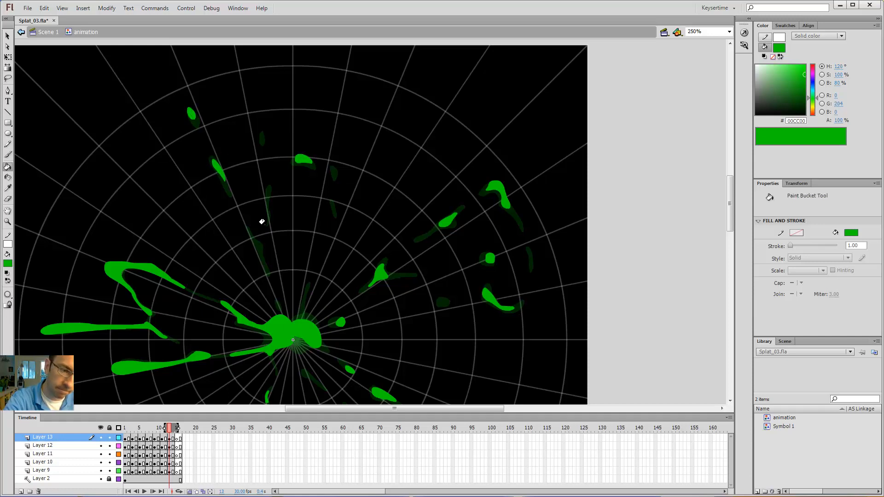
key("b")
left_click_drag(258, 244, 258, 245)
key("k")
left_click(258, 249)
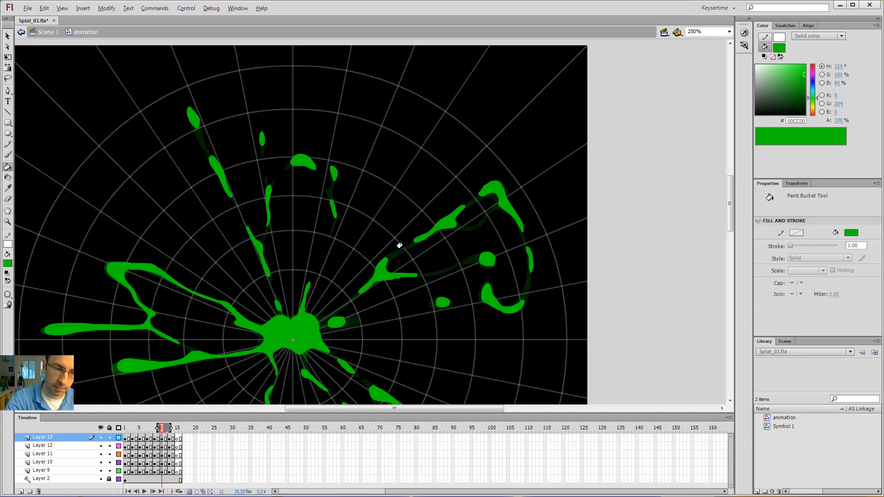
- Paint a short stub rising from the top of the central blob on Layer 13's frame 13, and fill it green
key(".")
key("b")
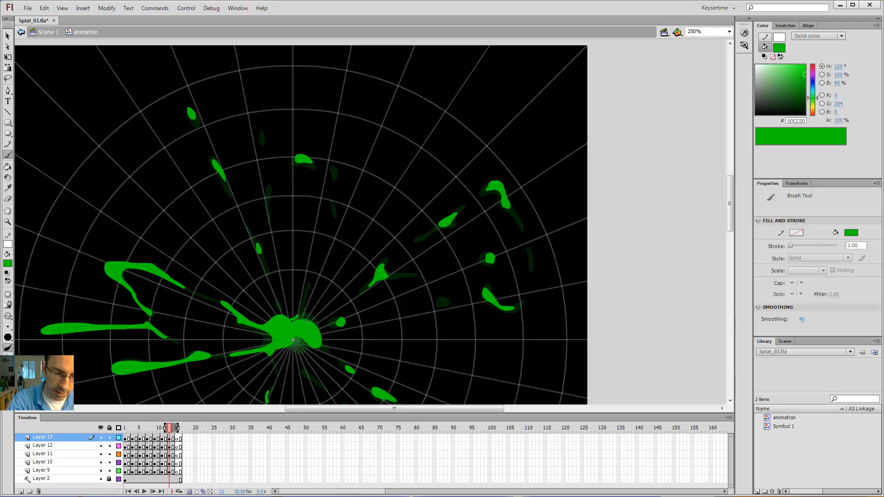
left_click_drag(311, 321, 308, 334)
key("k")
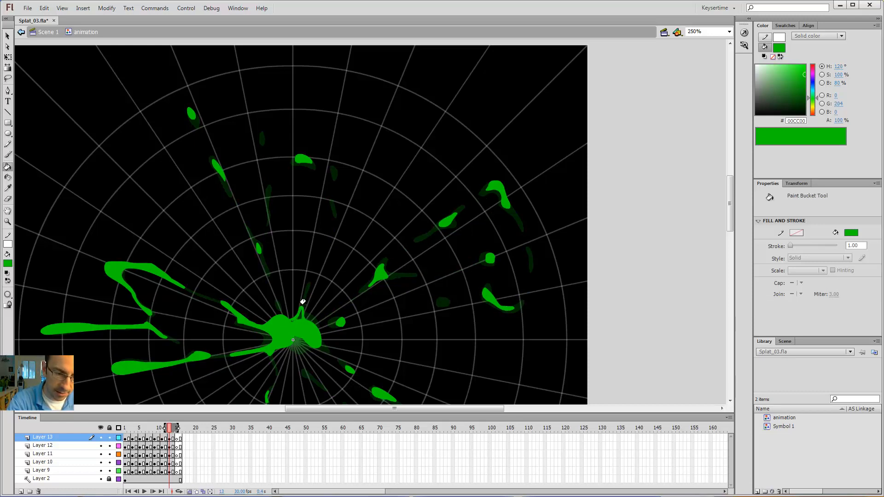
left_click(298, 316)
key("b")
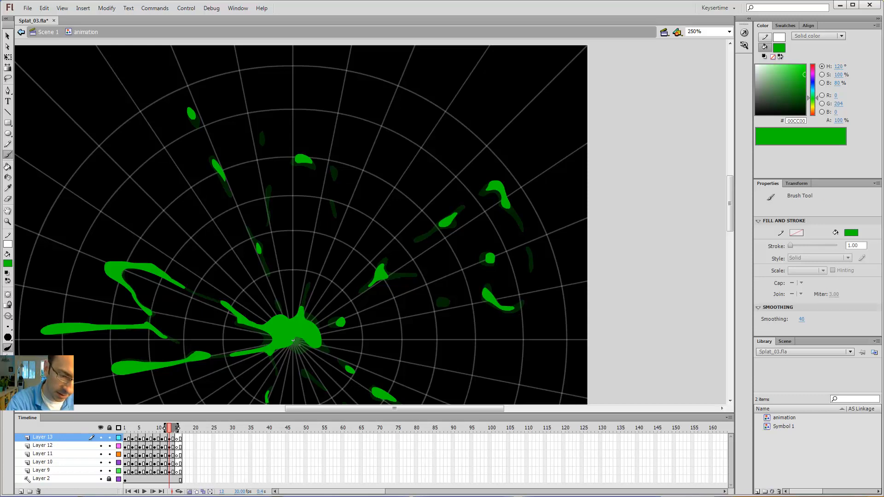
- Save the file and preview the whole animation as a test movie
key("ctrl+minus")
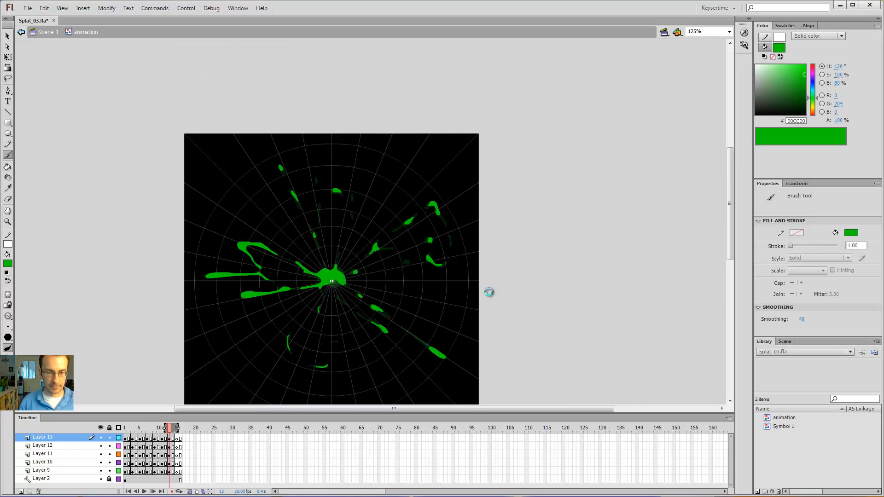
key("ctrl+s")
key("ctrl+Return")
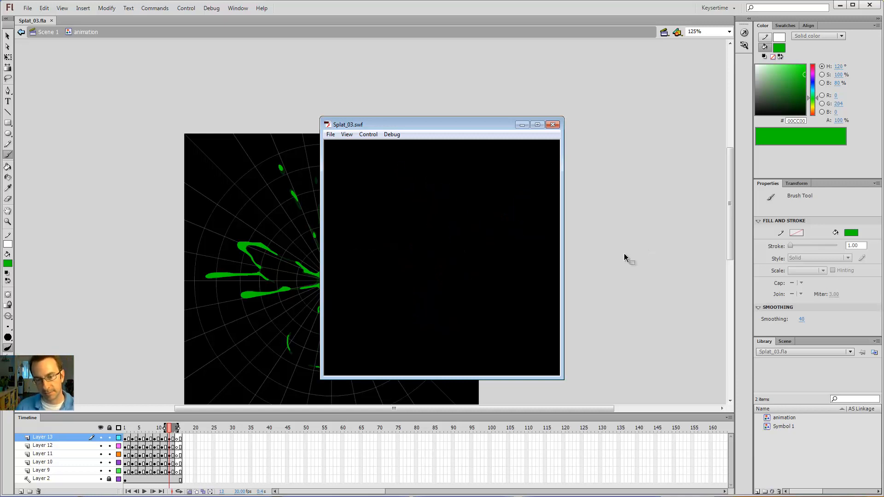
left_click(553, 124)
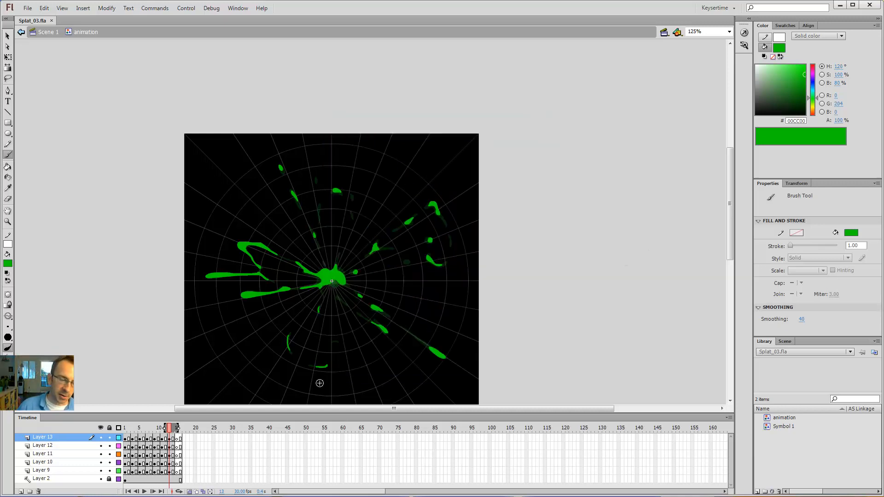
- Move the first keyframes of Layers 9 to 13 to frame 2, and limit onion skinning on Layer 13's blank frame 1 to frame 2
left_click_drag(125, 438, 130, 474)
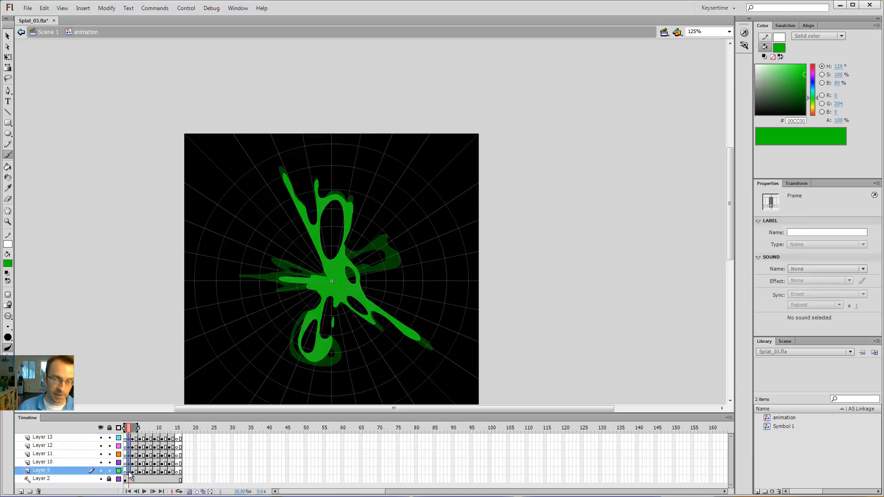
left_click(195, 492)
left_click(125, 429)
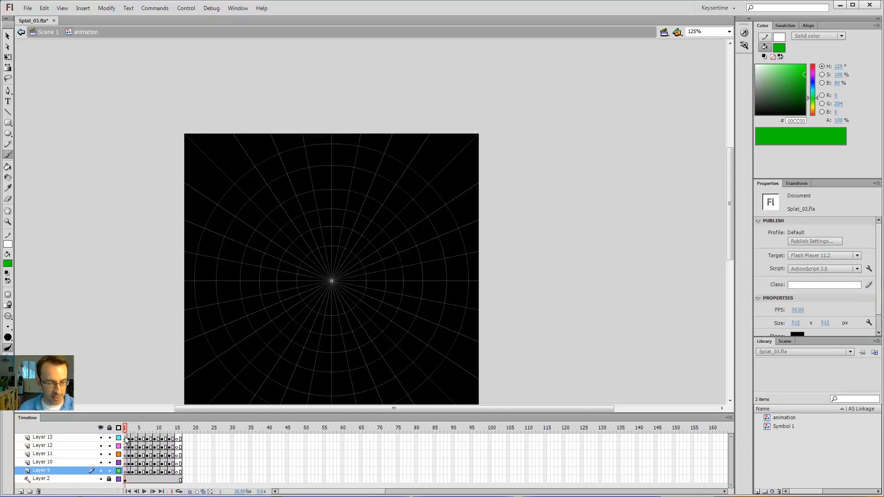
left_click(125, 440)
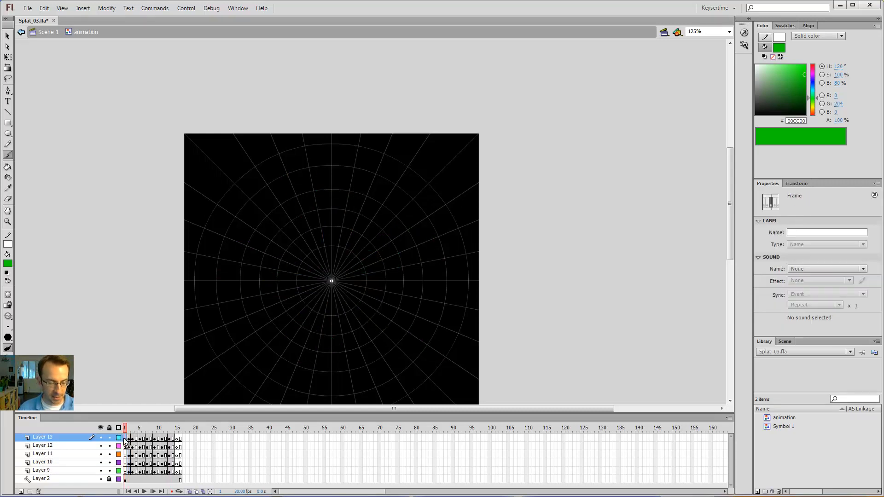
left_click(190, 492)
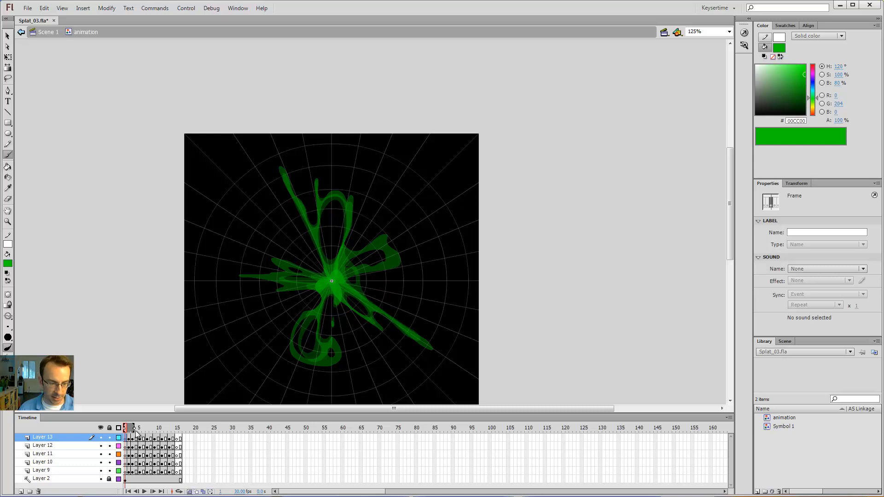
left_click_drag(133, 428, 130, 429)
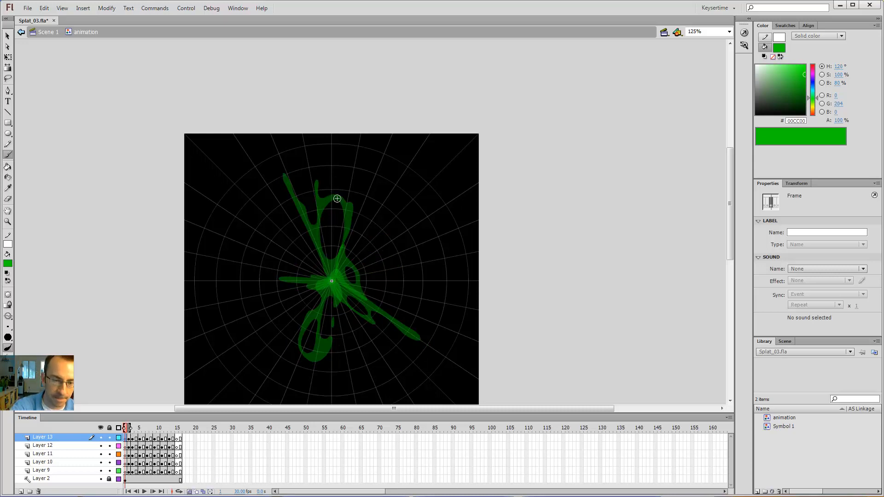
- On Layer 13's frame 1, outline a smaller splat's upper-left spike, top, right side and two lower-right spikes
key("space")
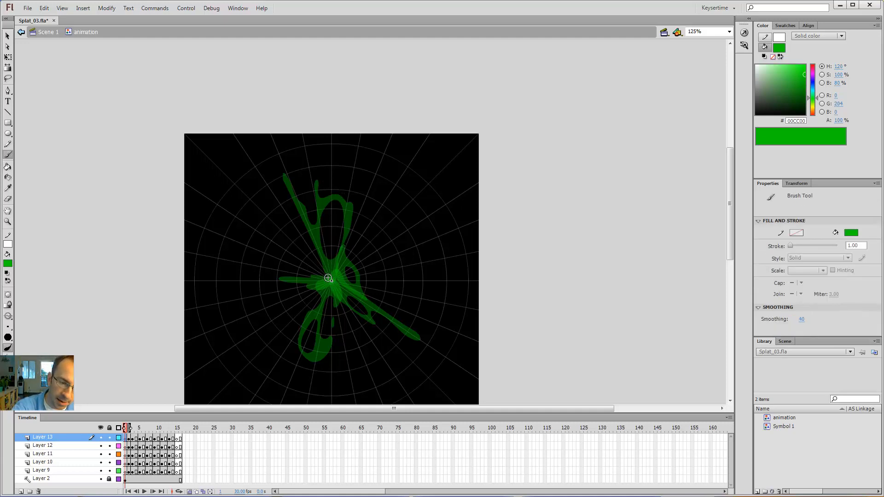
left_click_drag(323, 256, 315, 237)
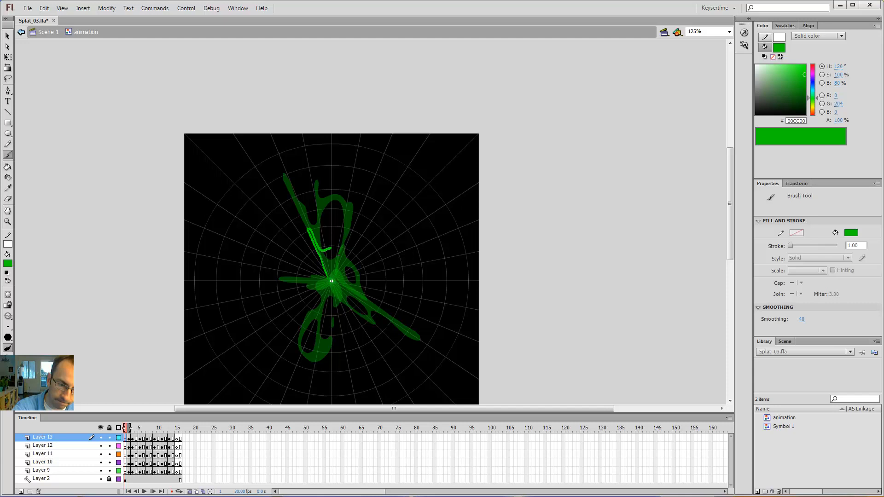
left_click_drag(342, 256, 350, 262)
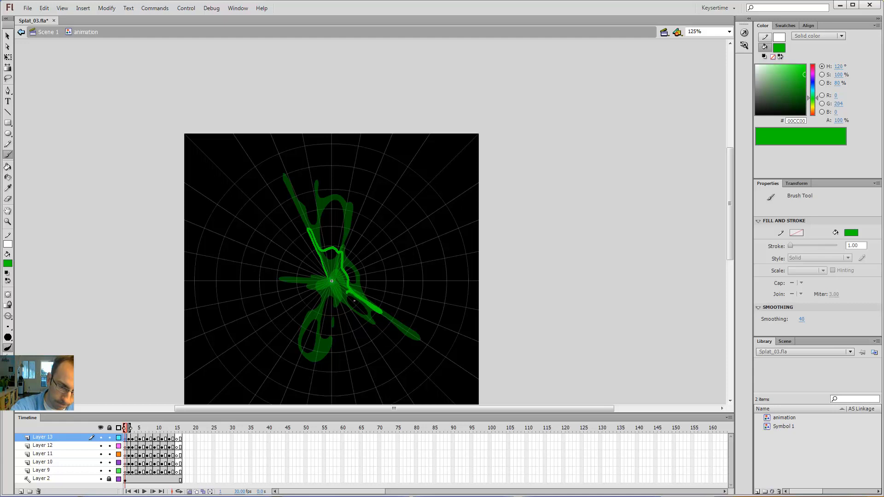
left_click_drag(361, 312, 344, 296)
key("ctrl+z")
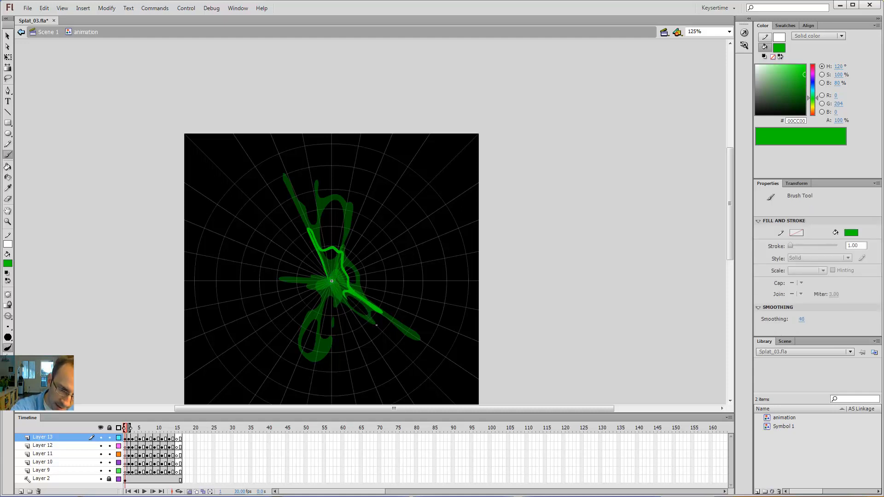
key("e")
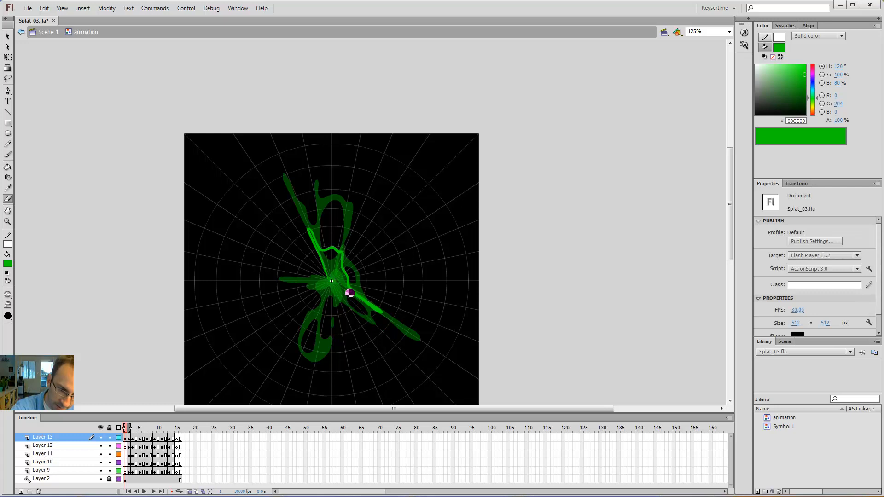
key("b")
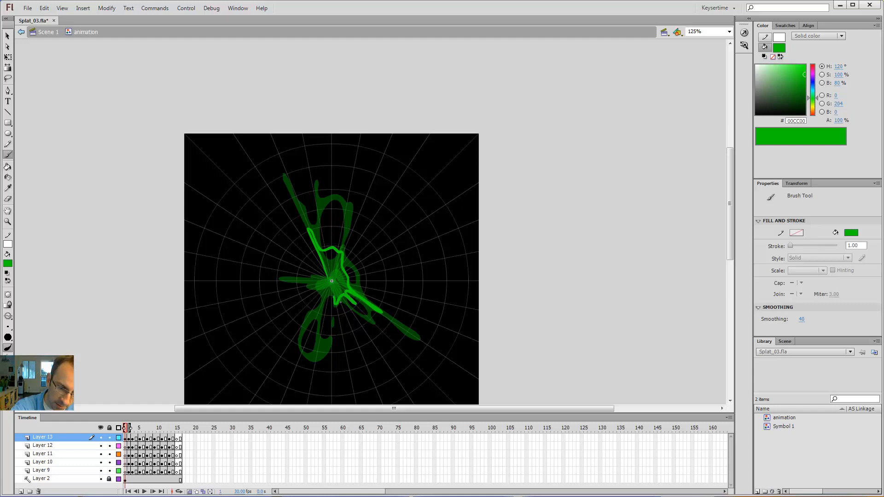
- Close the frame 1 splat outline with a rounded bottom bulge and a short left stub, and fill it green
key("e")
left_click_drag(333, 297, 338, 300)
key("b")
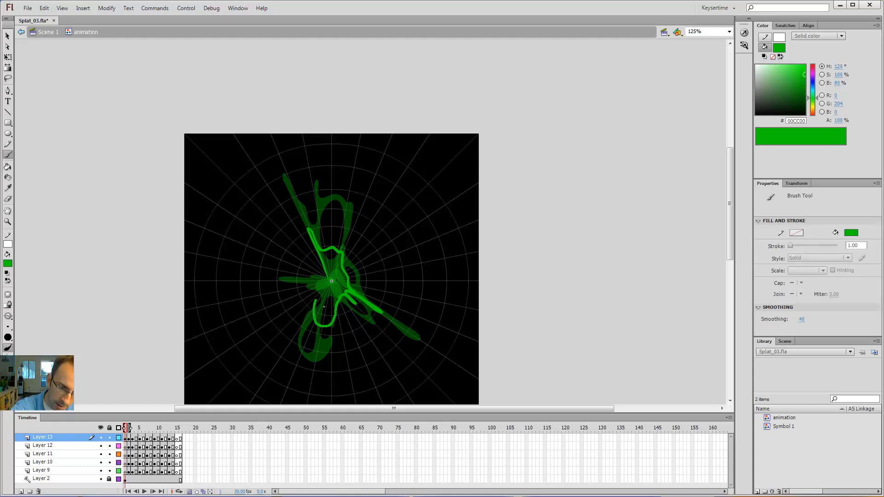
key("e")
left_click_drag(314, 289, 318, 297)
key("b")
key("e")
key("b")
left_click_drag(329, 270, 317, 304)
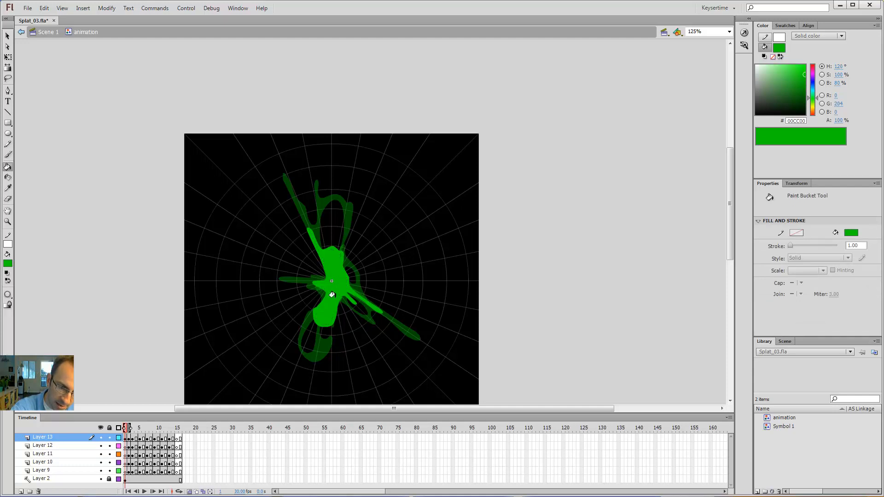
- Clean up the notch between the left stub and the bottom bulge of the frame 1 splat
key("e")
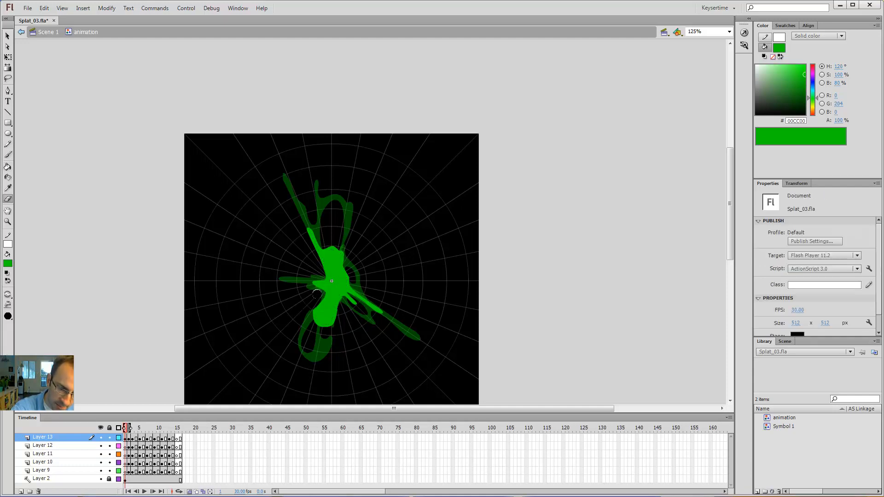
key("b")
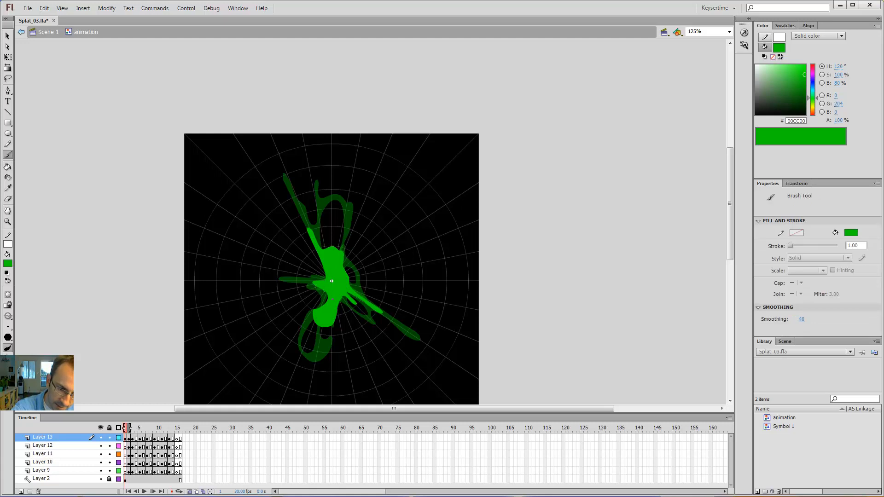
key("k")
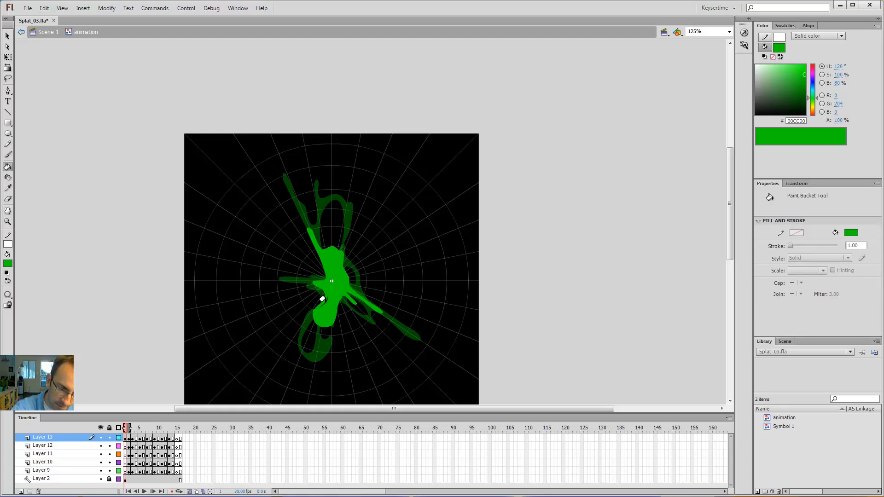
key("e")
left_click_drag(312, 302, 305, 320)
key("b")
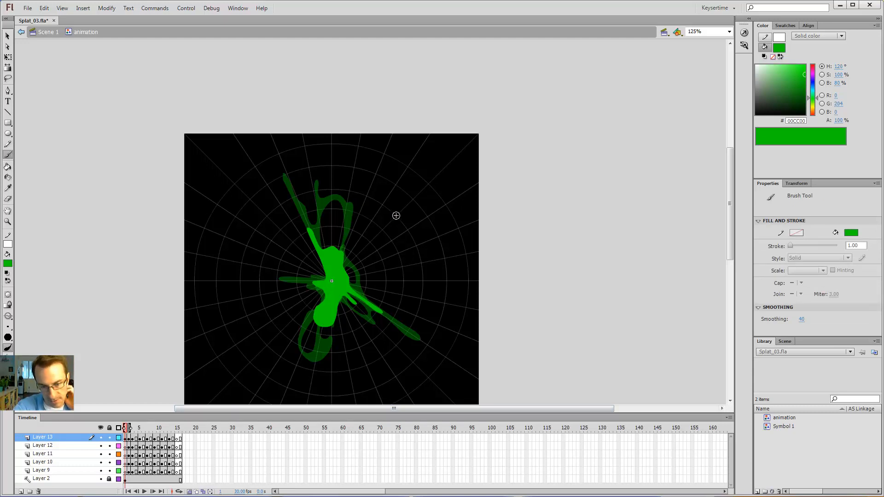
- Erase an oval hole in the upper lobe and another in the bottom bulge of the frame 1 splat
key("e")
key("ctrl+space")
left_click(334, 266, "ctrl")
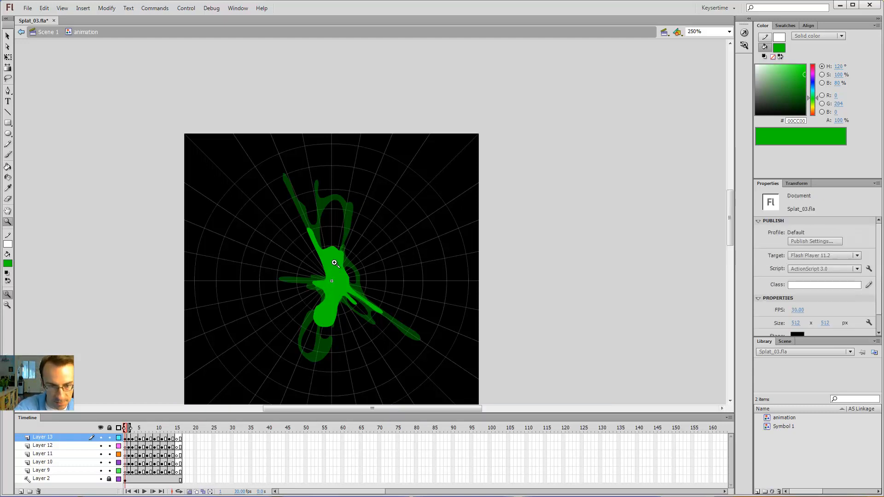
left_click_drag(363, 222, 363, 202)
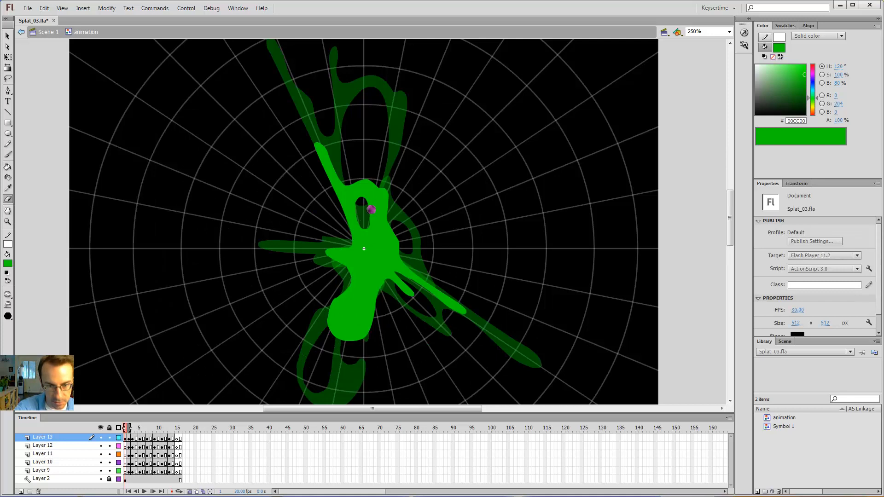
key("comma")
key("comma")
key("period")
key("period")
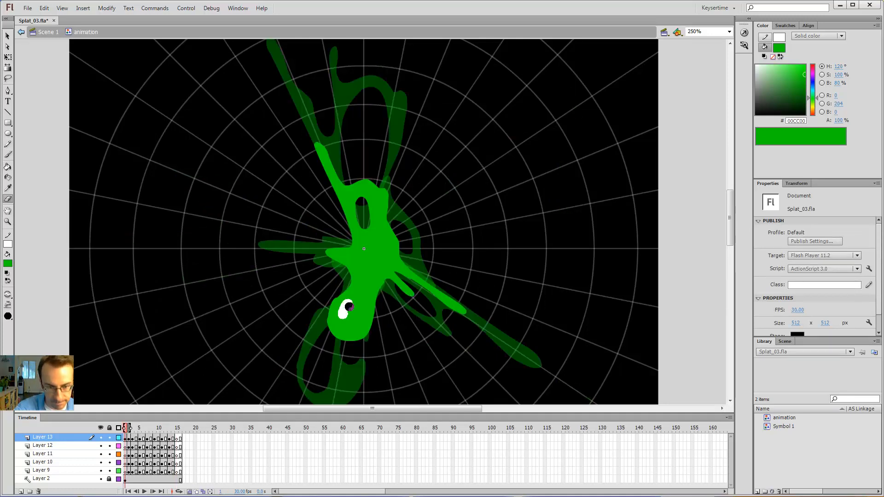
left_click_drag(349, 305, 346, 318)
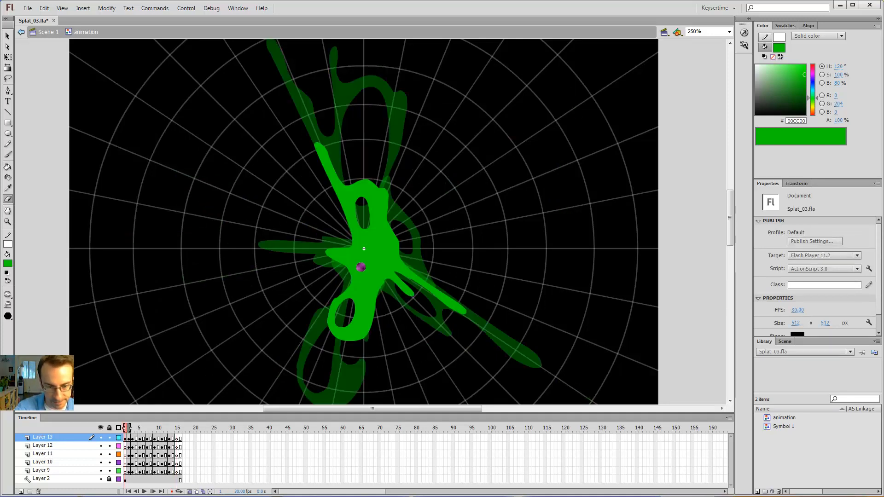
- Compare the new frame 1 splat with the neighbouring frames and preview the animation as a test movie
key("comma")
key("period")
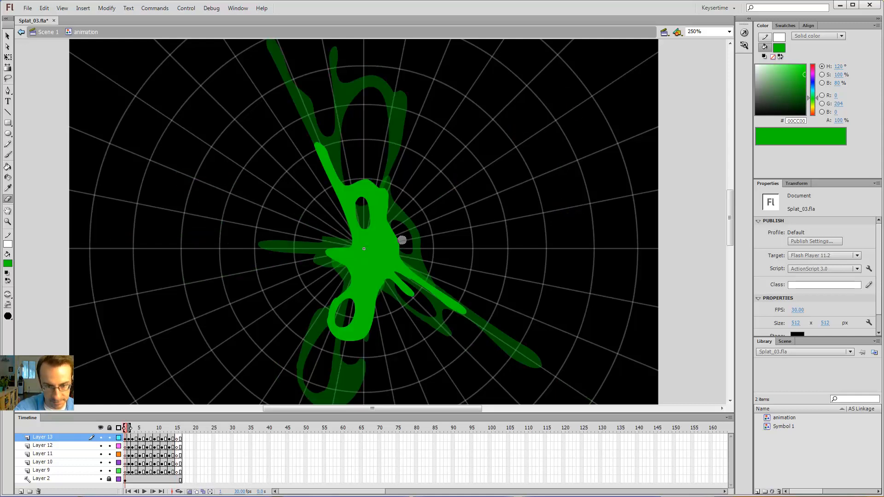
key("period")
key("comma")
key("period")
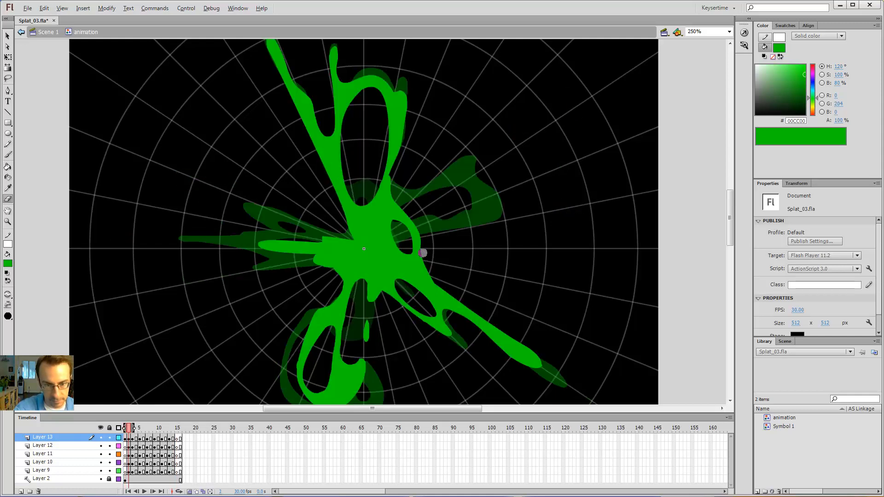
key("ctrl+Return")
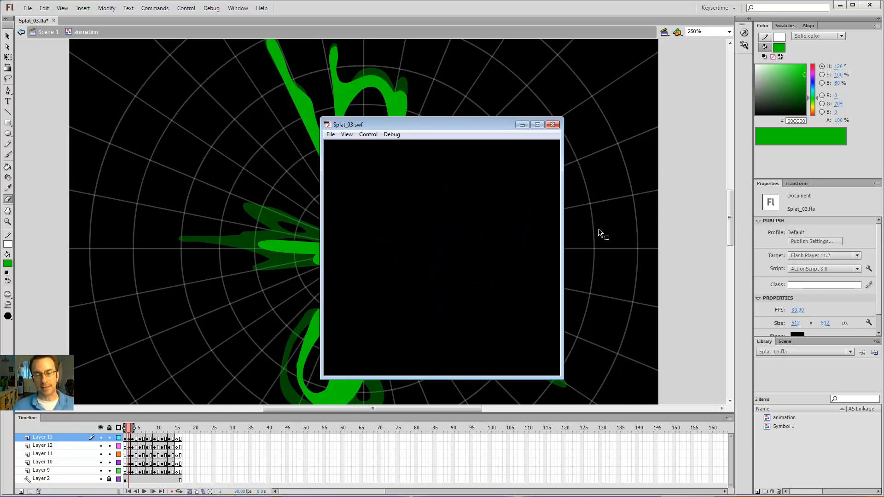
left_click(553, 125)
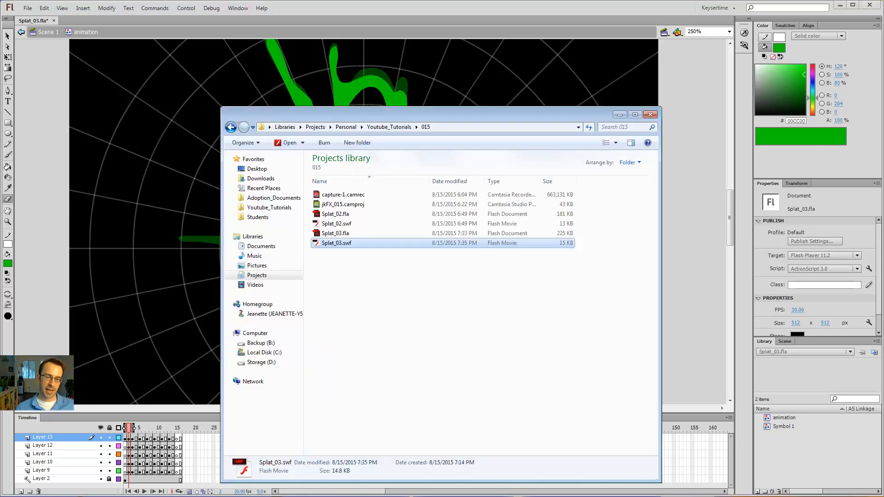
- Open Splat_03.swf from the 015 folder in Adobe Flash Player, shrink the player window and minimize the folder window
double_click(349, 243)
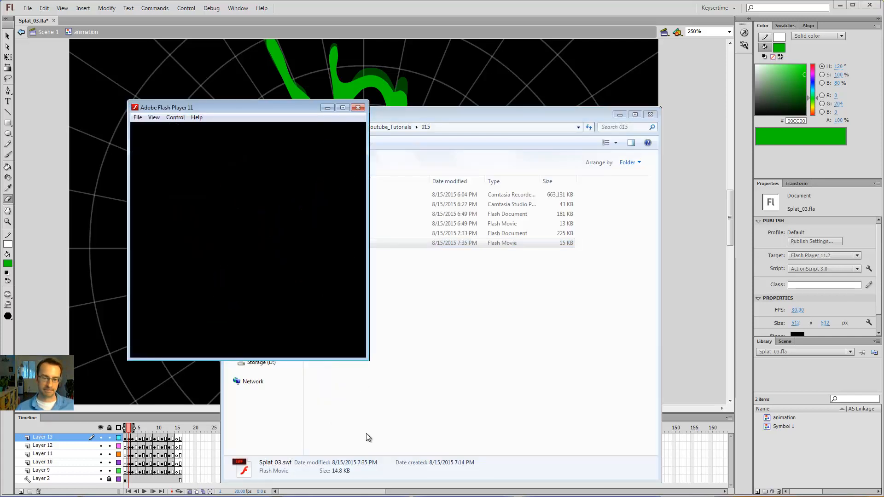
left_click_drag(366, 367, 259, 220)
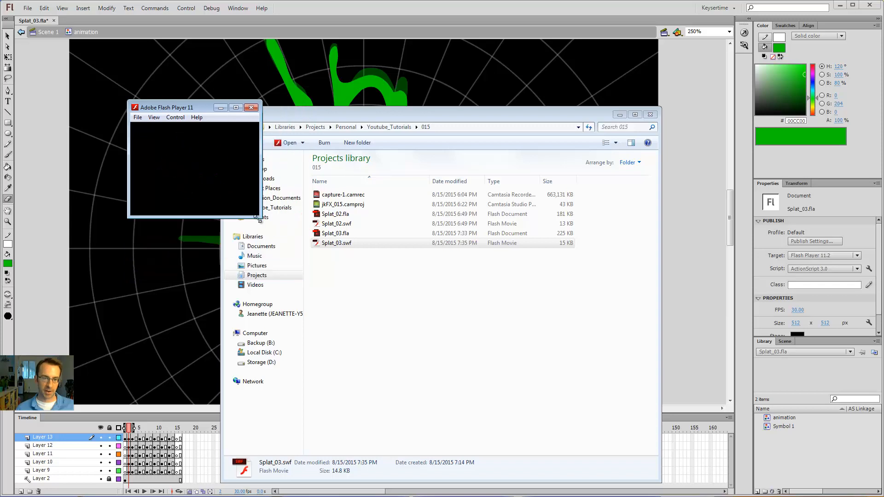
left_click_drag(339, 115, 493, 181)
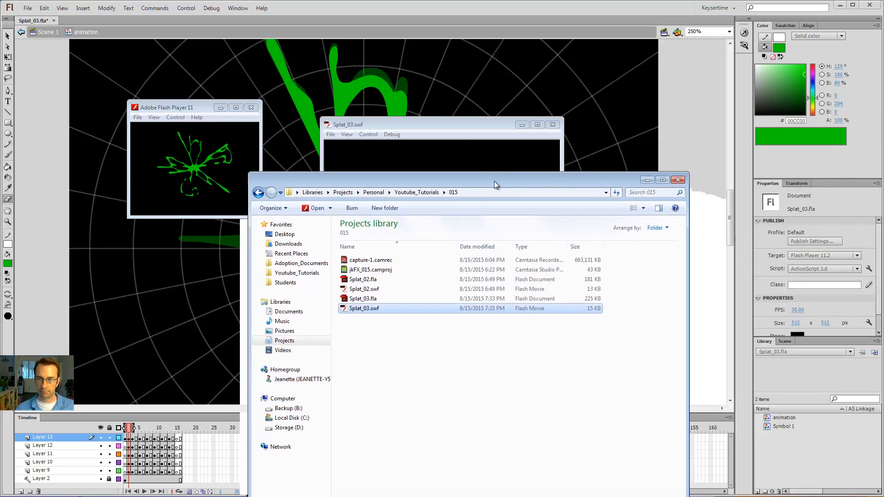
left_click(647, 180)
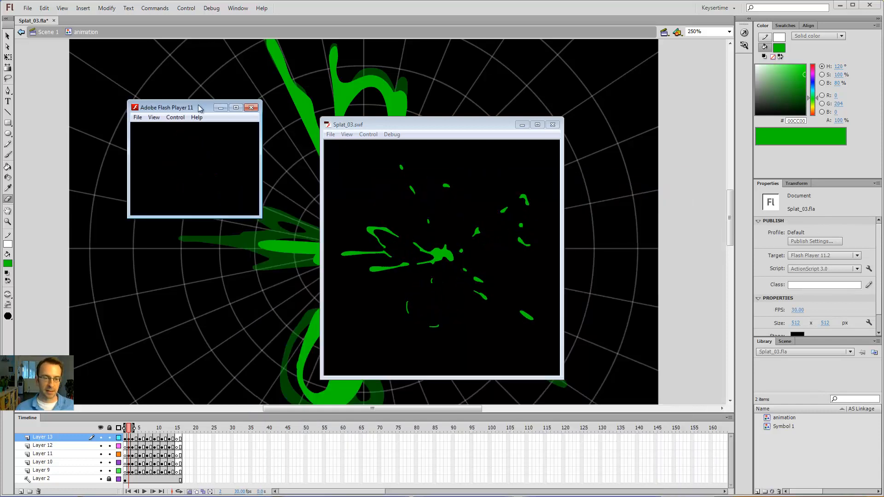